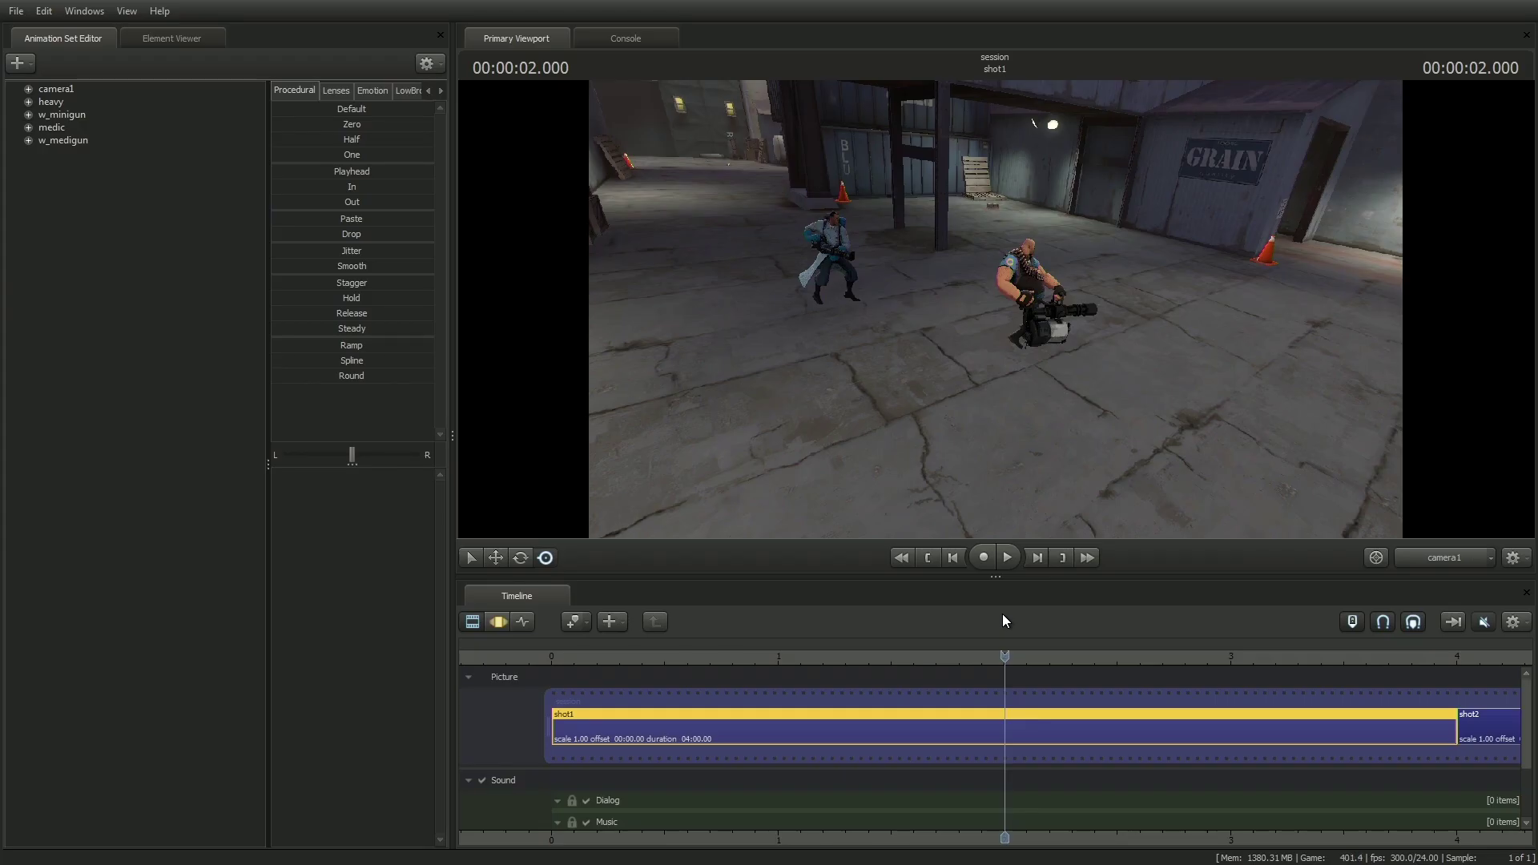
View through the Work Camera, move it closer to the Heavy, and park the playhead at 2.750
left_click_drag(1004, 657, 1118, 656)
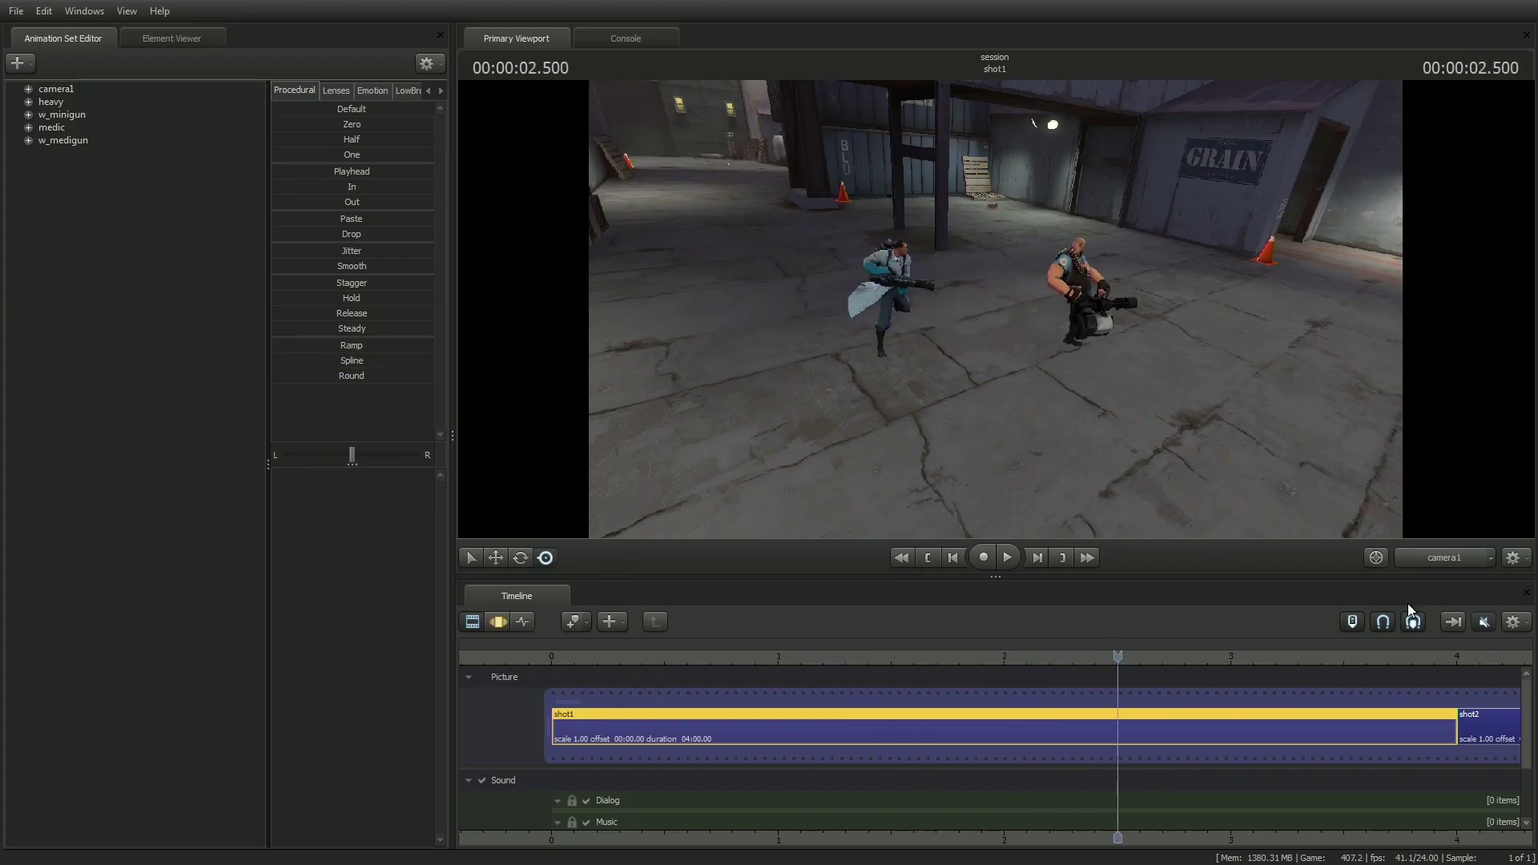
left_click(1442, 558)
left_click(1287, 515)
left_click_drag(992, 429, 993, 429)
left_click_drag(1110, 657, 1174, 627)
left_click_drag(993, 433, 965, 433)
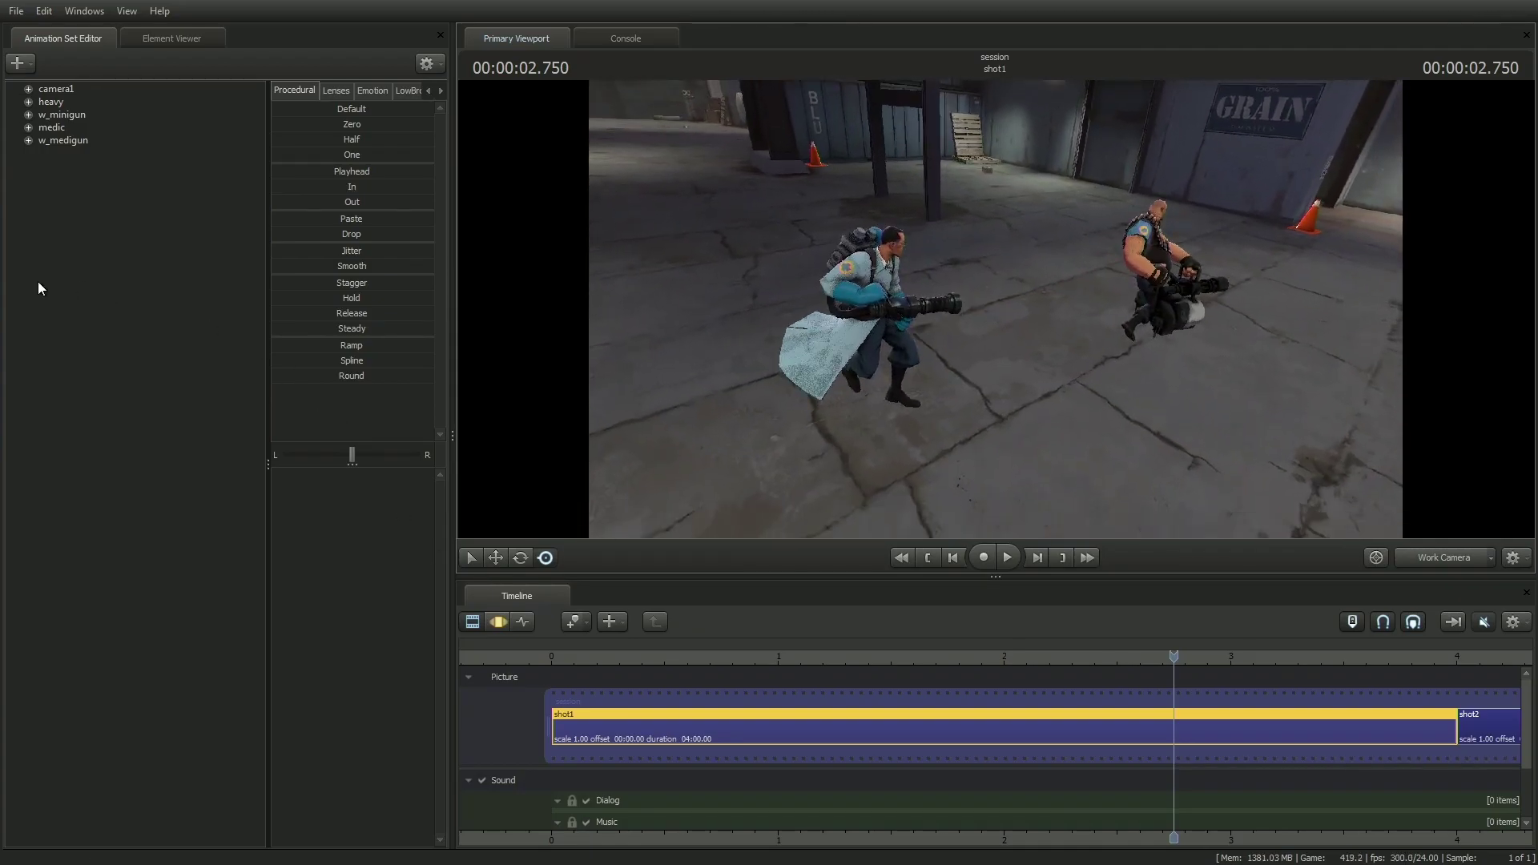
left_click(83, 11)
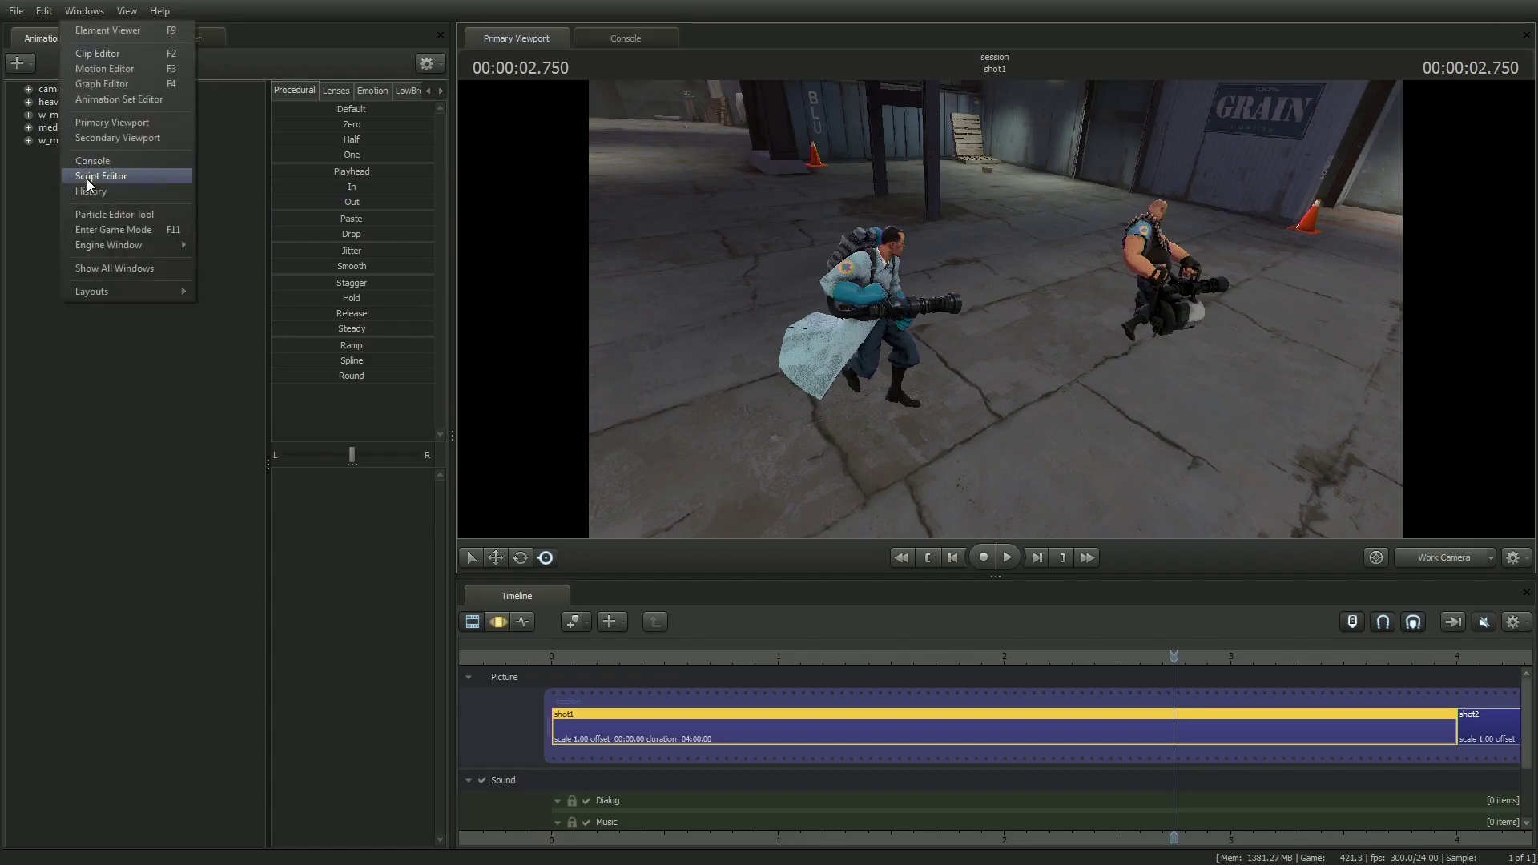
Open the Particle Editor, return to SFM, and switch the program to a normal window with Show Normal
left_click(94, 217)
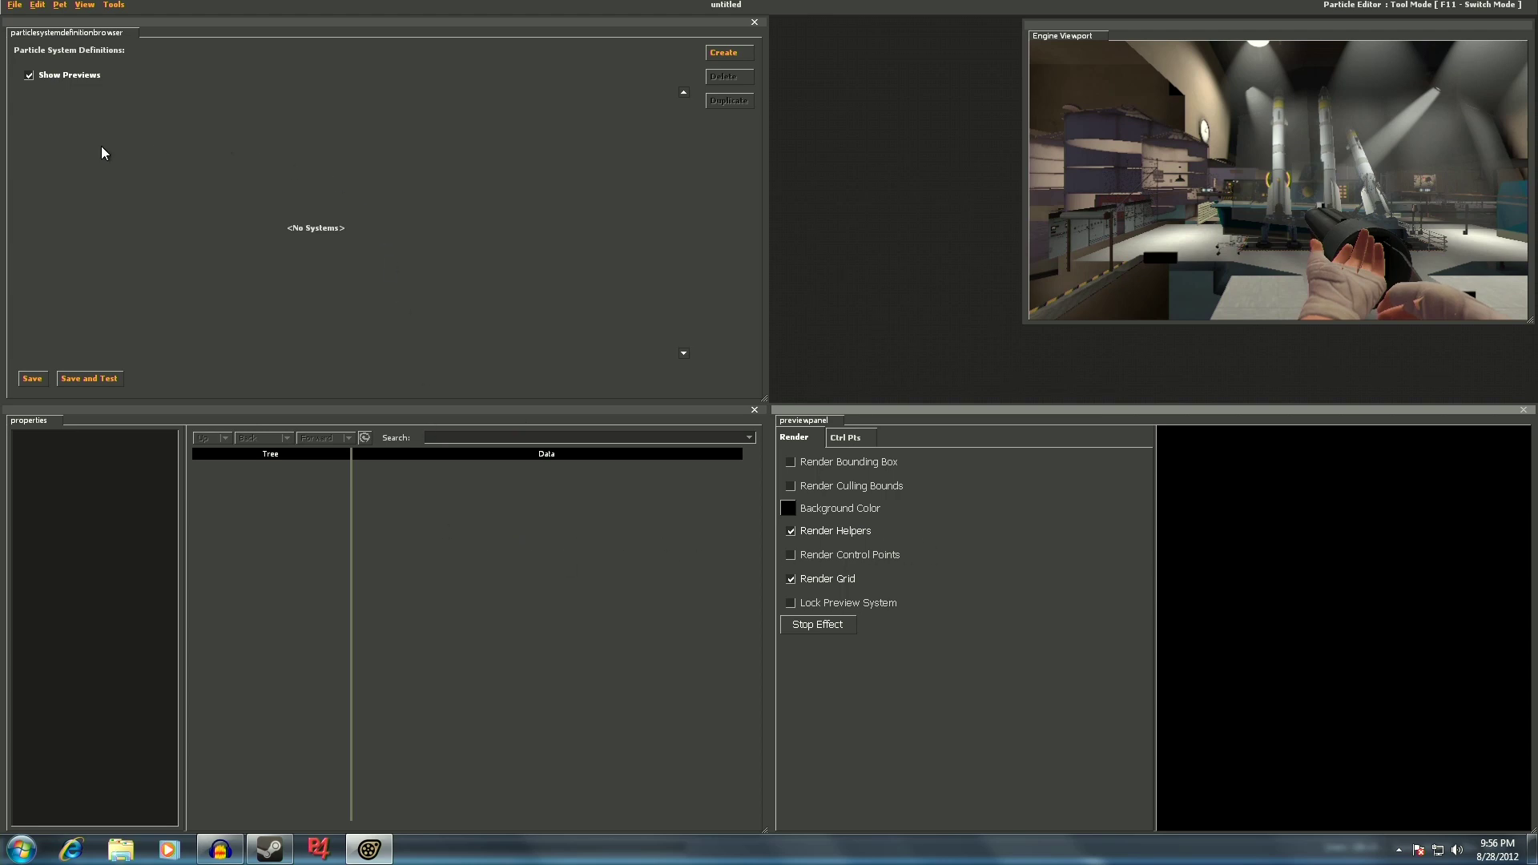
left_click(114, 6)
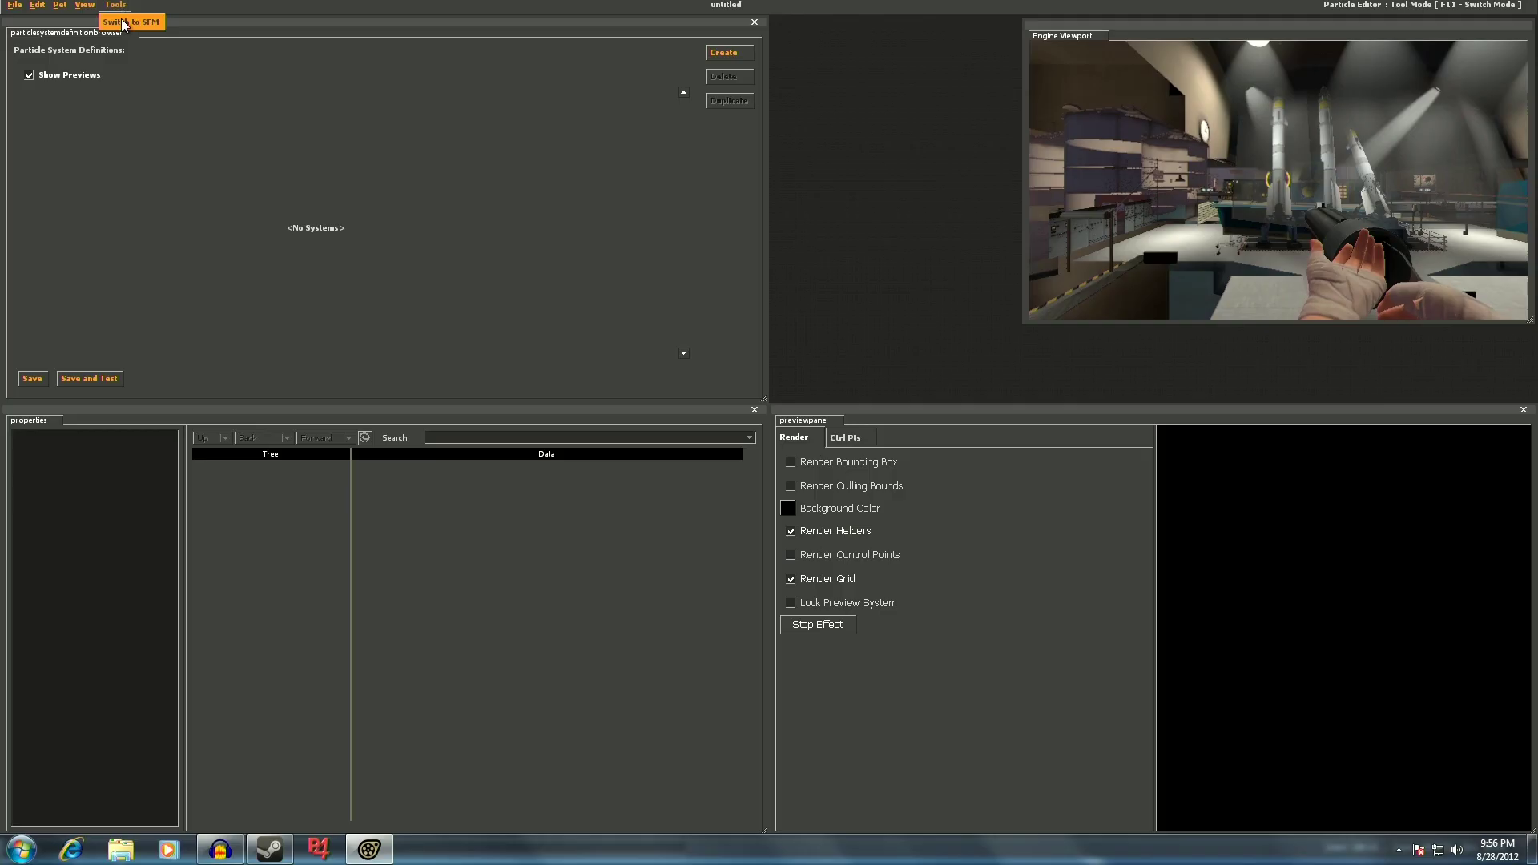
left_click(123, 23)
left_click(126, 10)
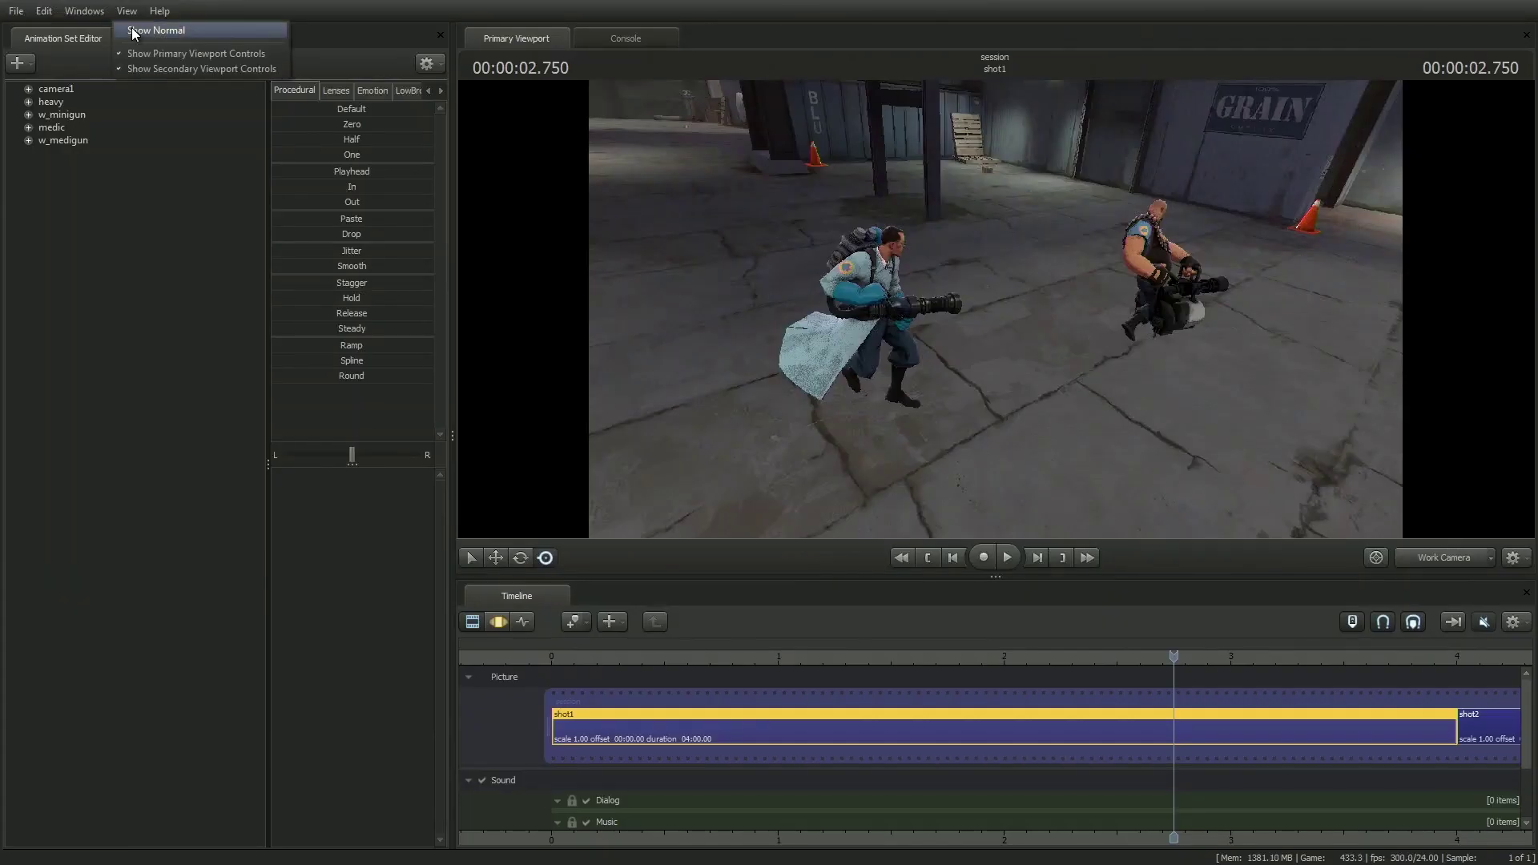
left_click(134, 32)
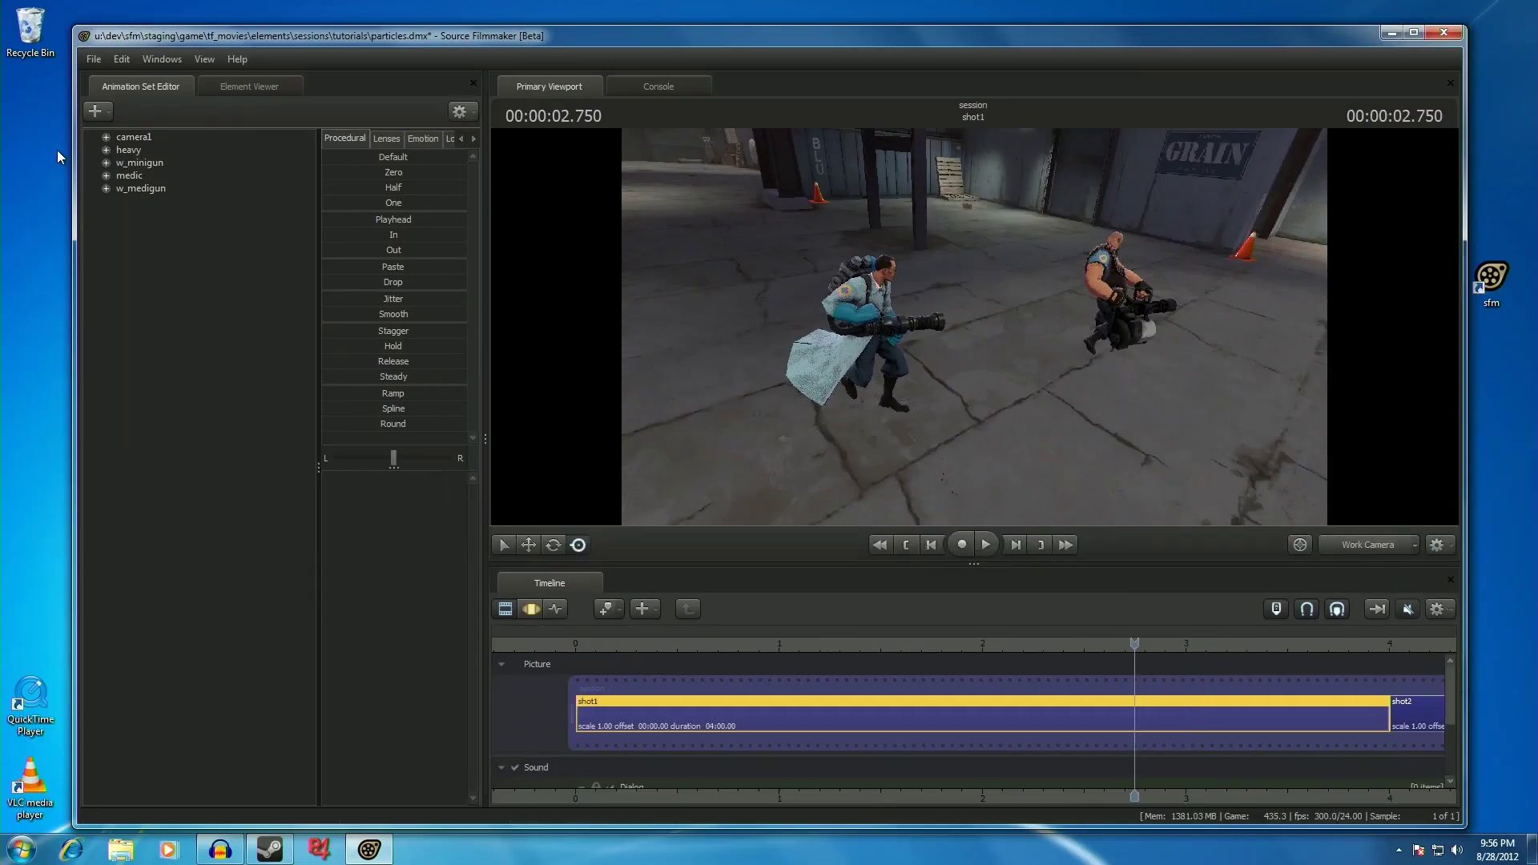
right_click(1494, 277)
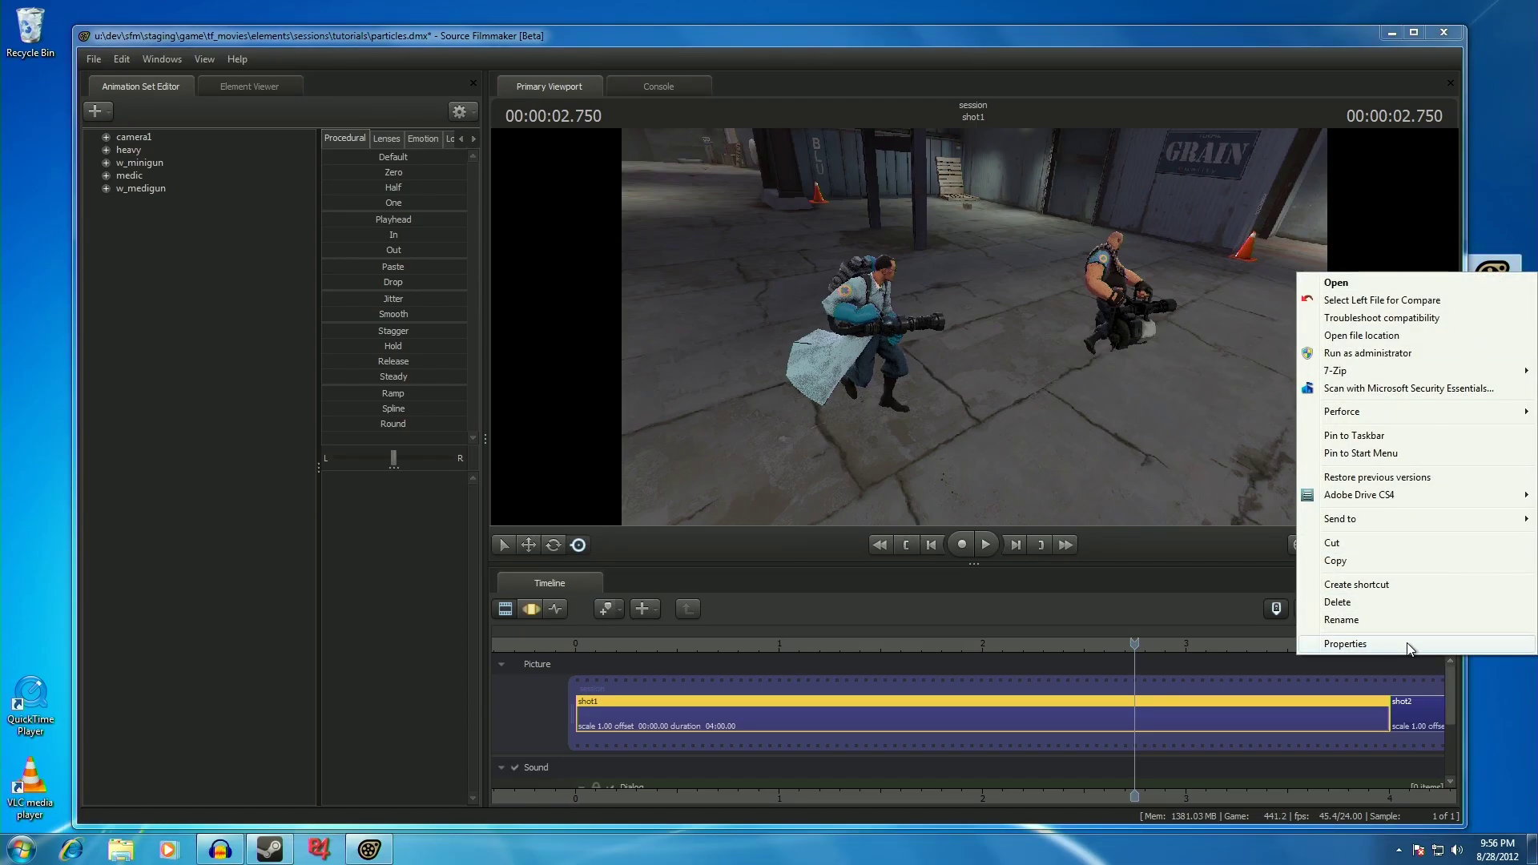
left_click(1407, 643)
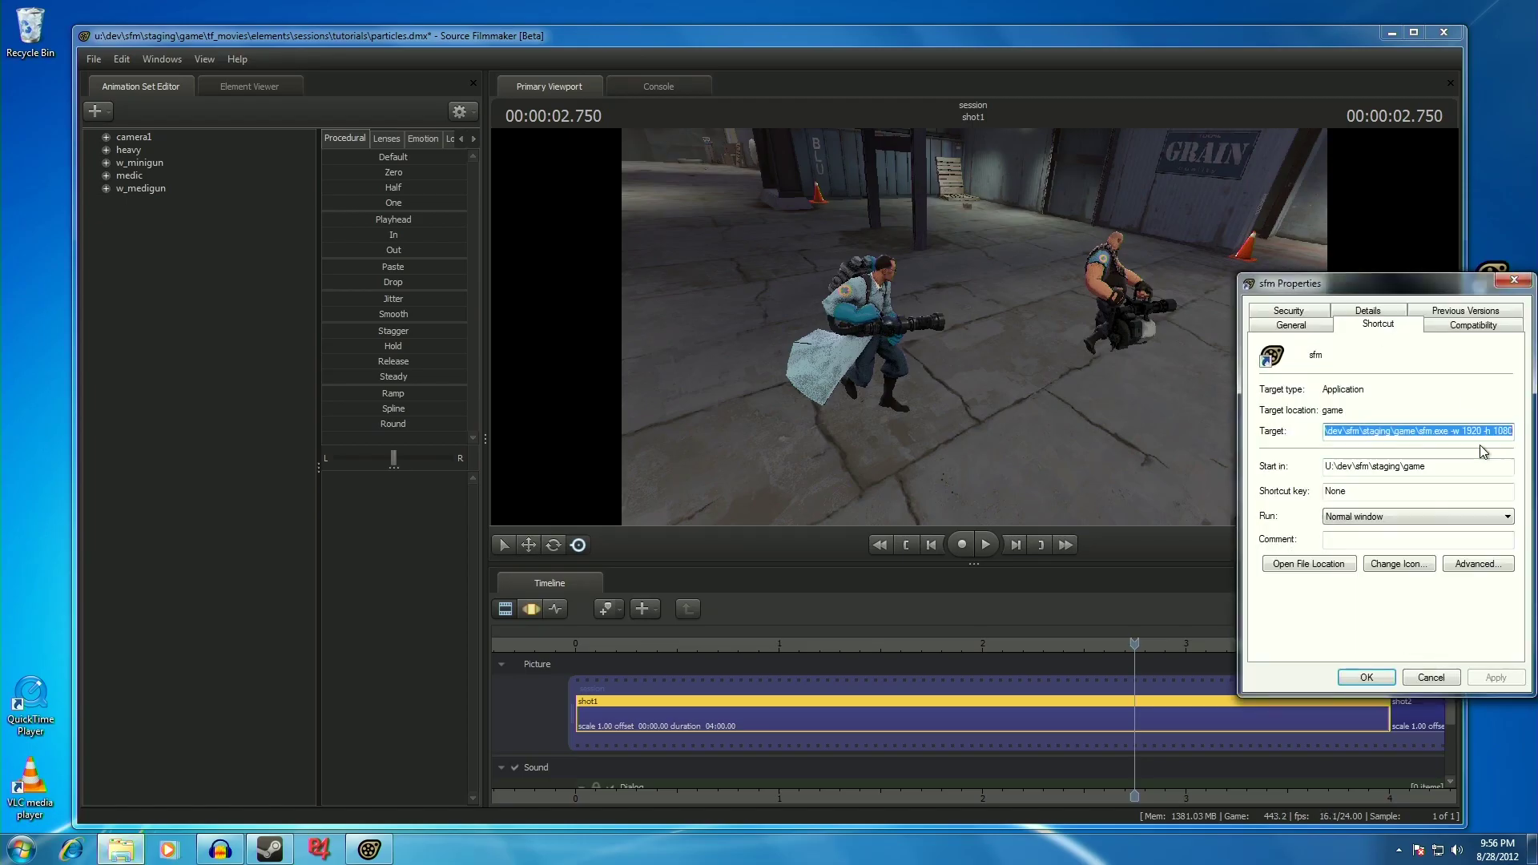
left_click(1454, 431)
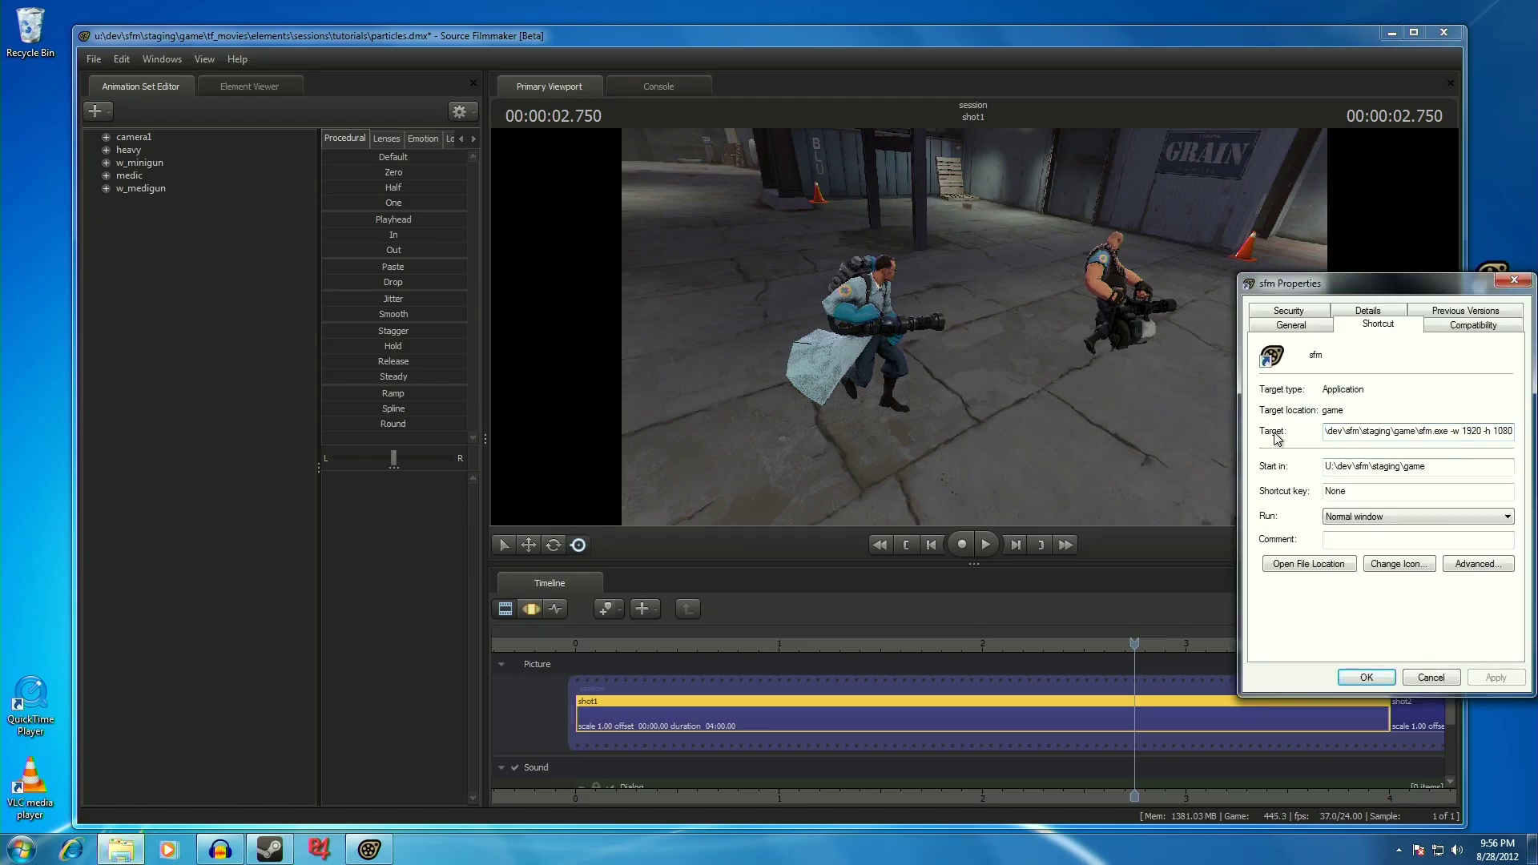
left_click_drag(1451, 431, 1515, 433)
left_click(1367, 677)
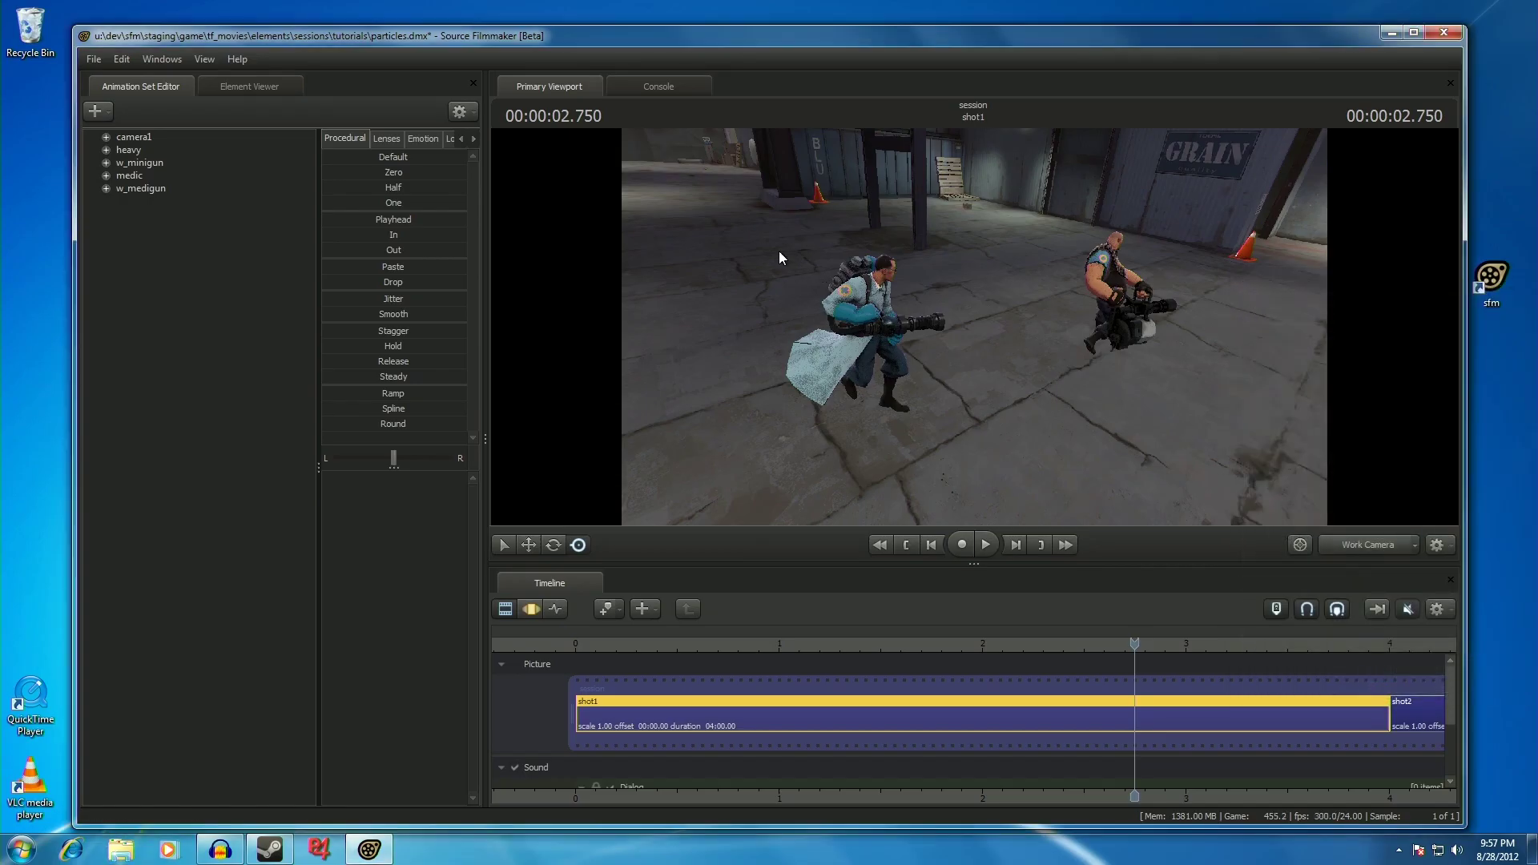
Return Source Filmmaker to fullscreen and open the Particle Editor Tool
left_click(207, 59)
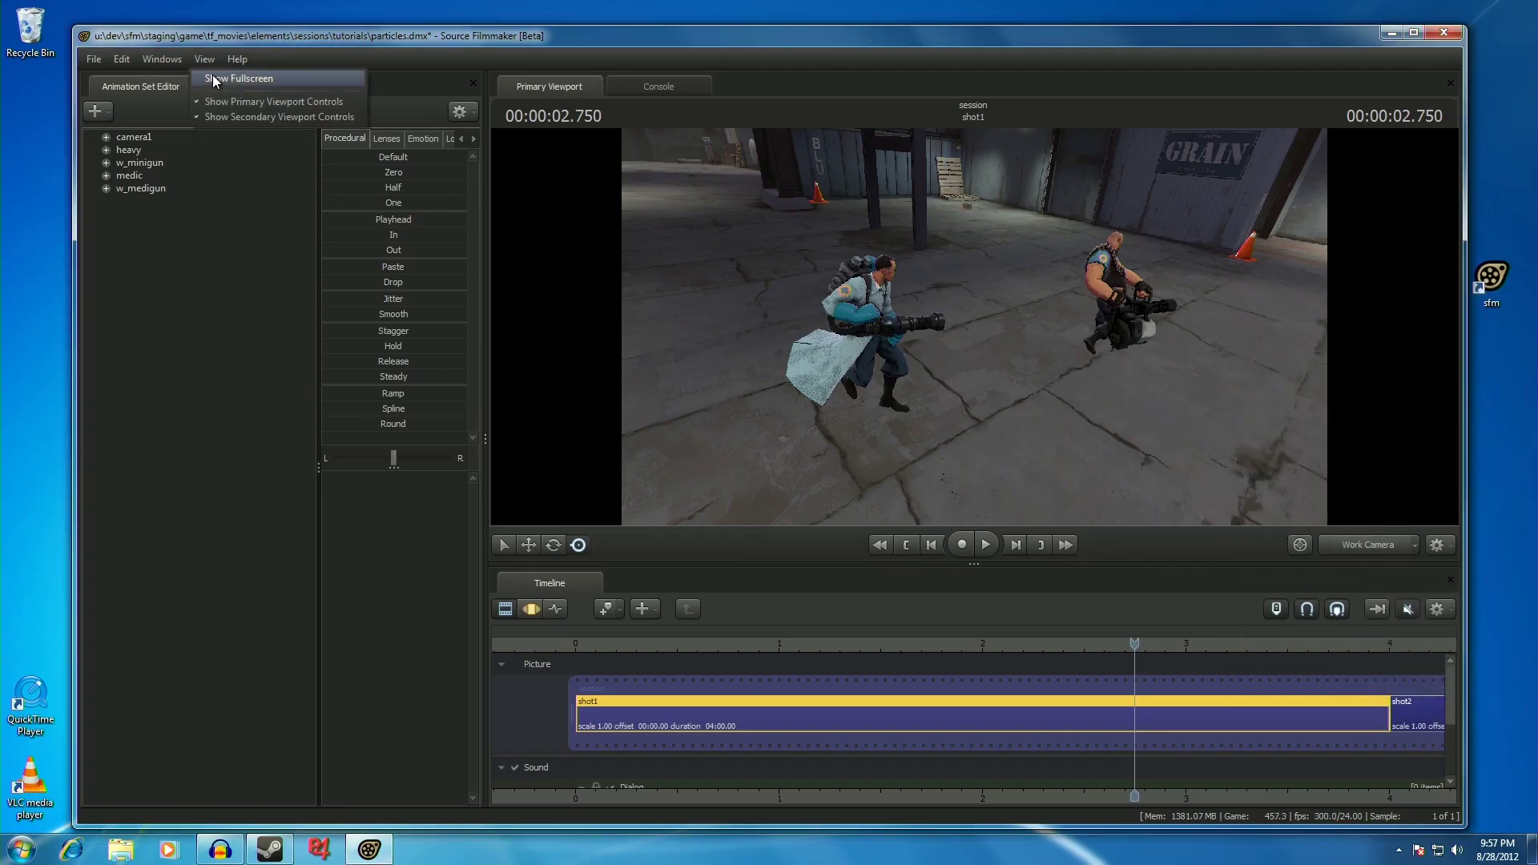
left_click(213, 79)
left_click(85, 11)
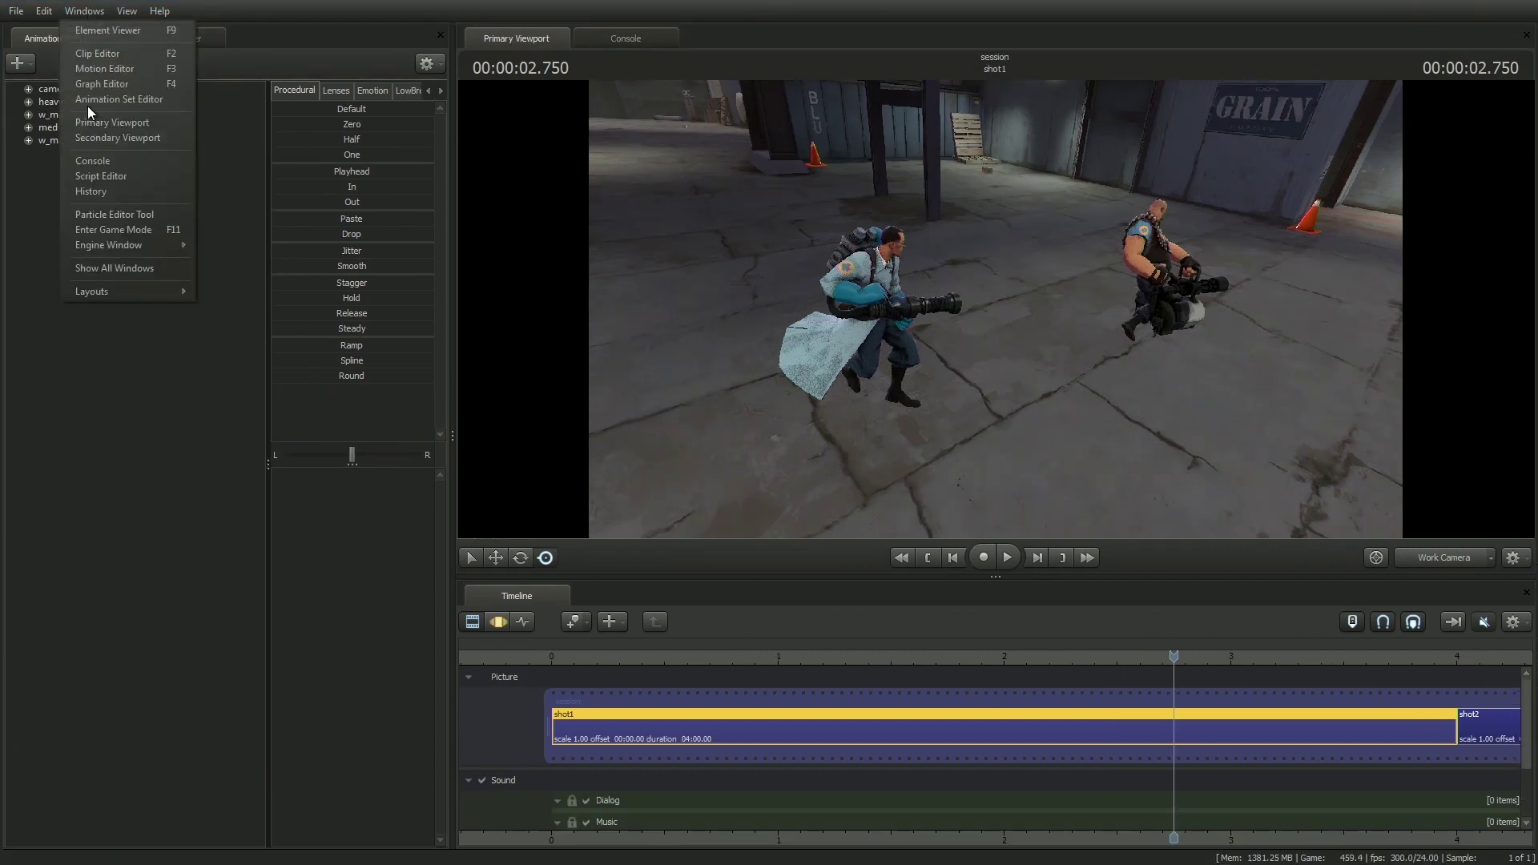
left_click(104, 215)
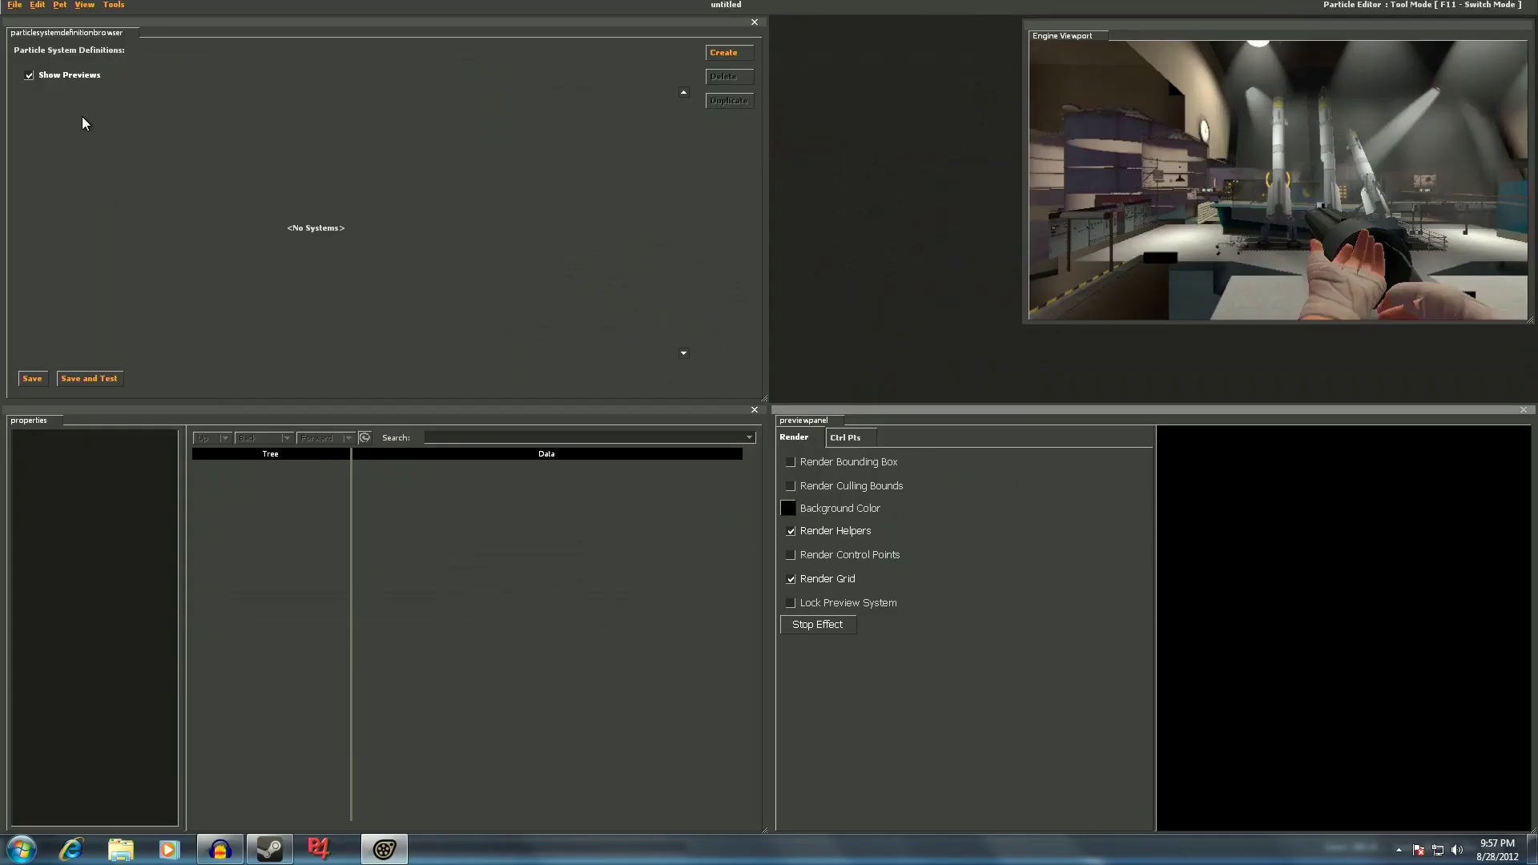
Load the medicgun_beam.pcf particle file into the Particle Editor
left_click(16, 4)
left_click(25, 40)
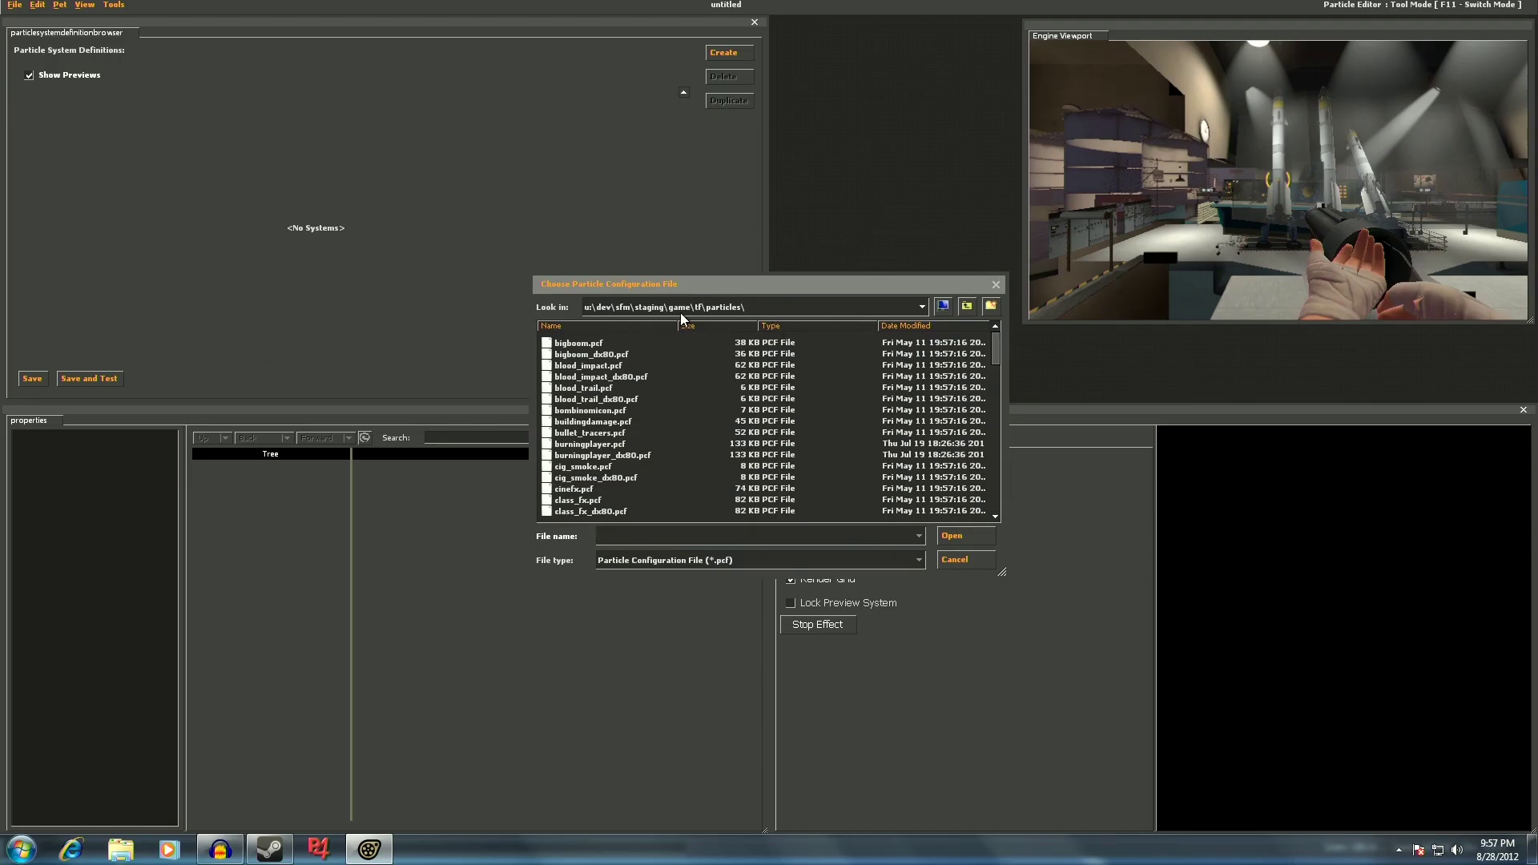
left_click_drag(990, 354, 985, 444)
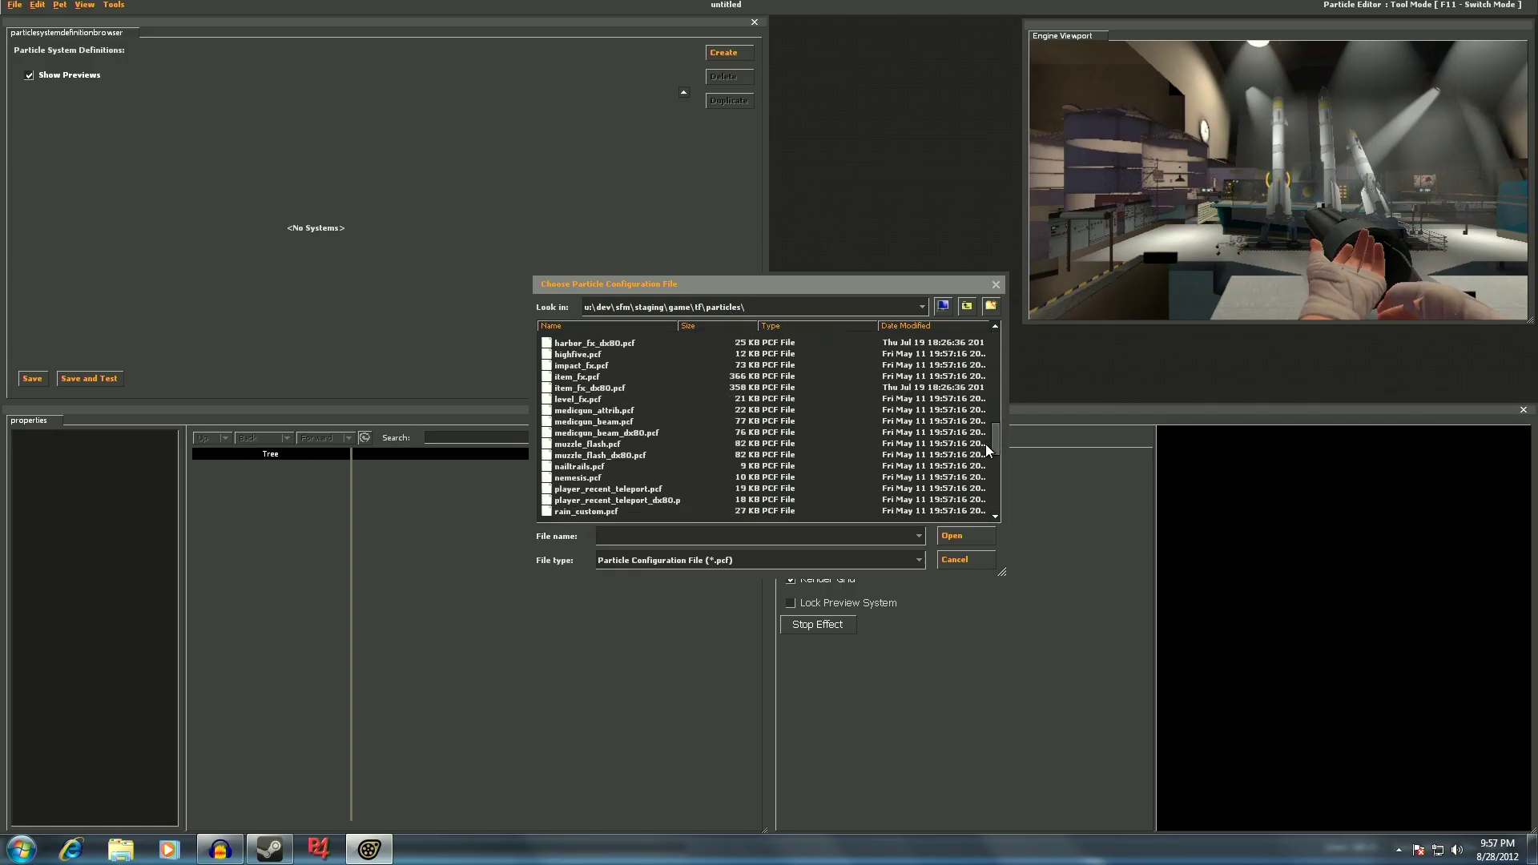
left_click(629, 422)
left_click(954, 536)
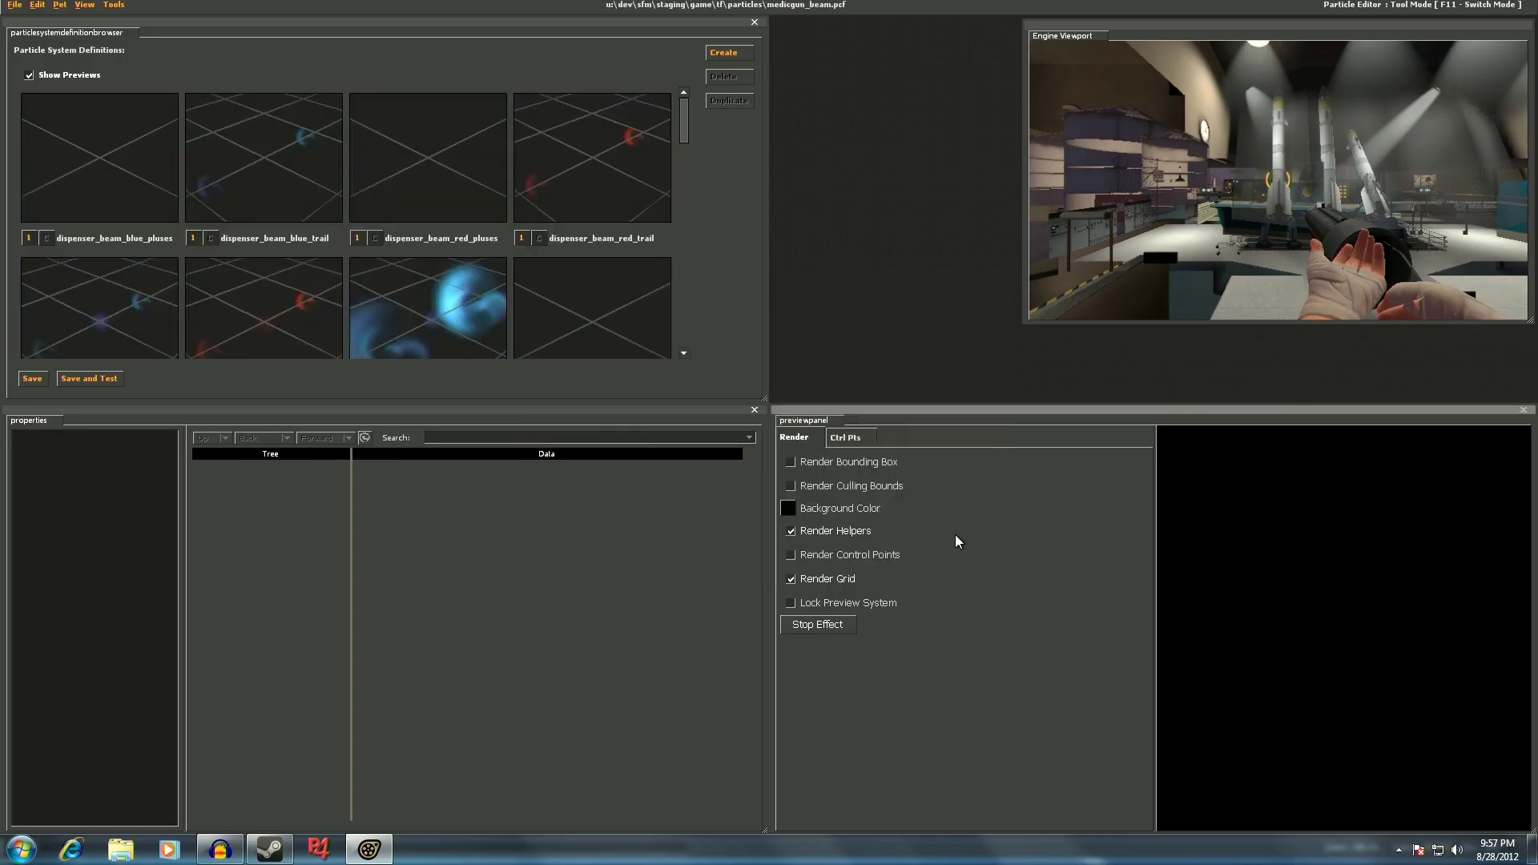
Inspect the medicgun_beam_blue system, then switch back to SFM
mouse_move(684, 136)
left_mouse_down()
mouse_move(685, 322)
mouse_move(690, 150)
left_mouse_up()
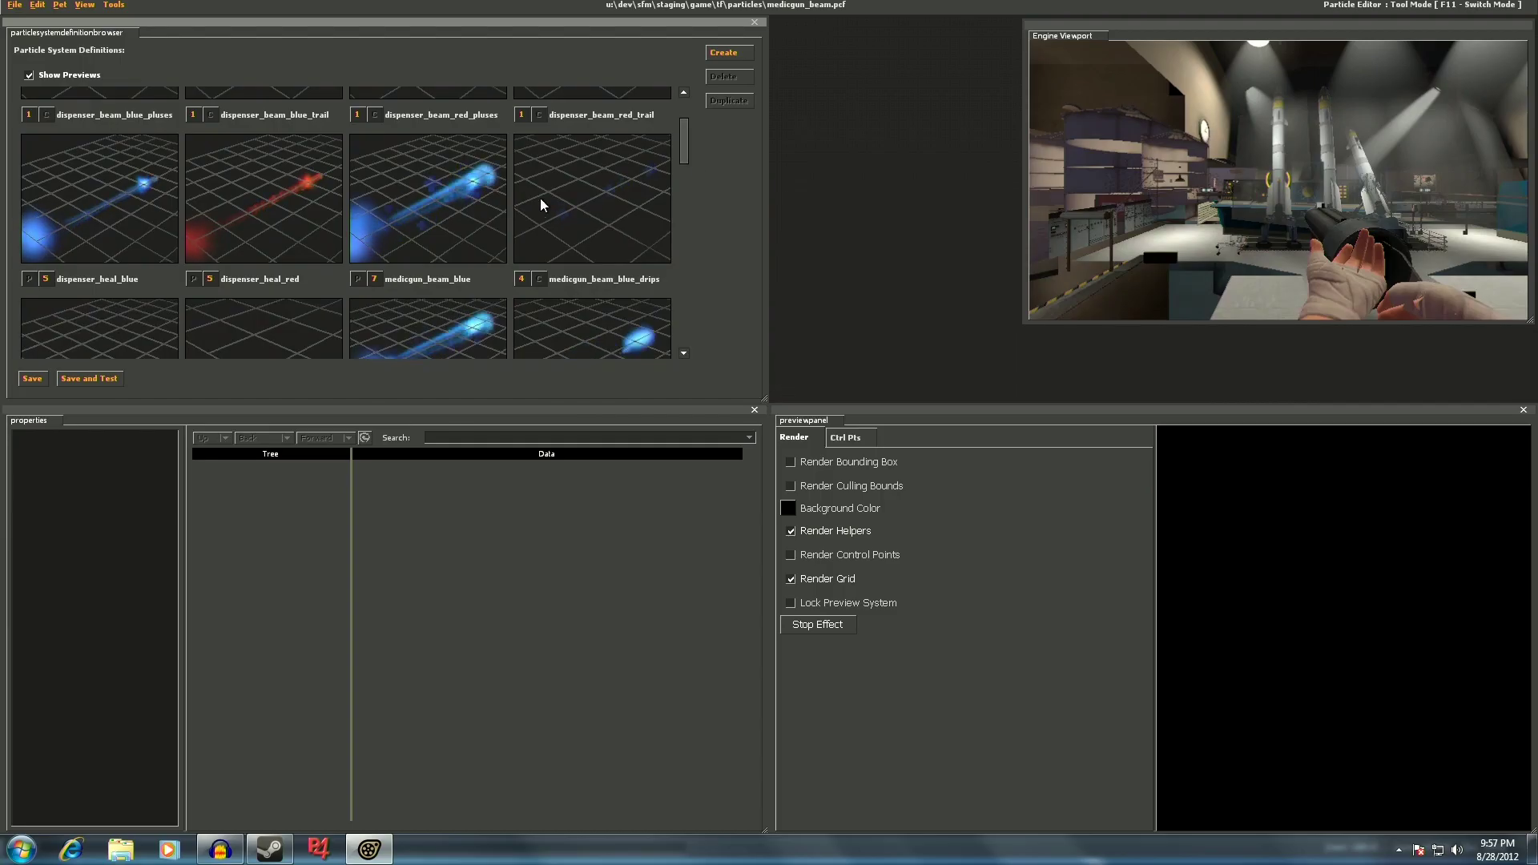
left_click(478, 201)
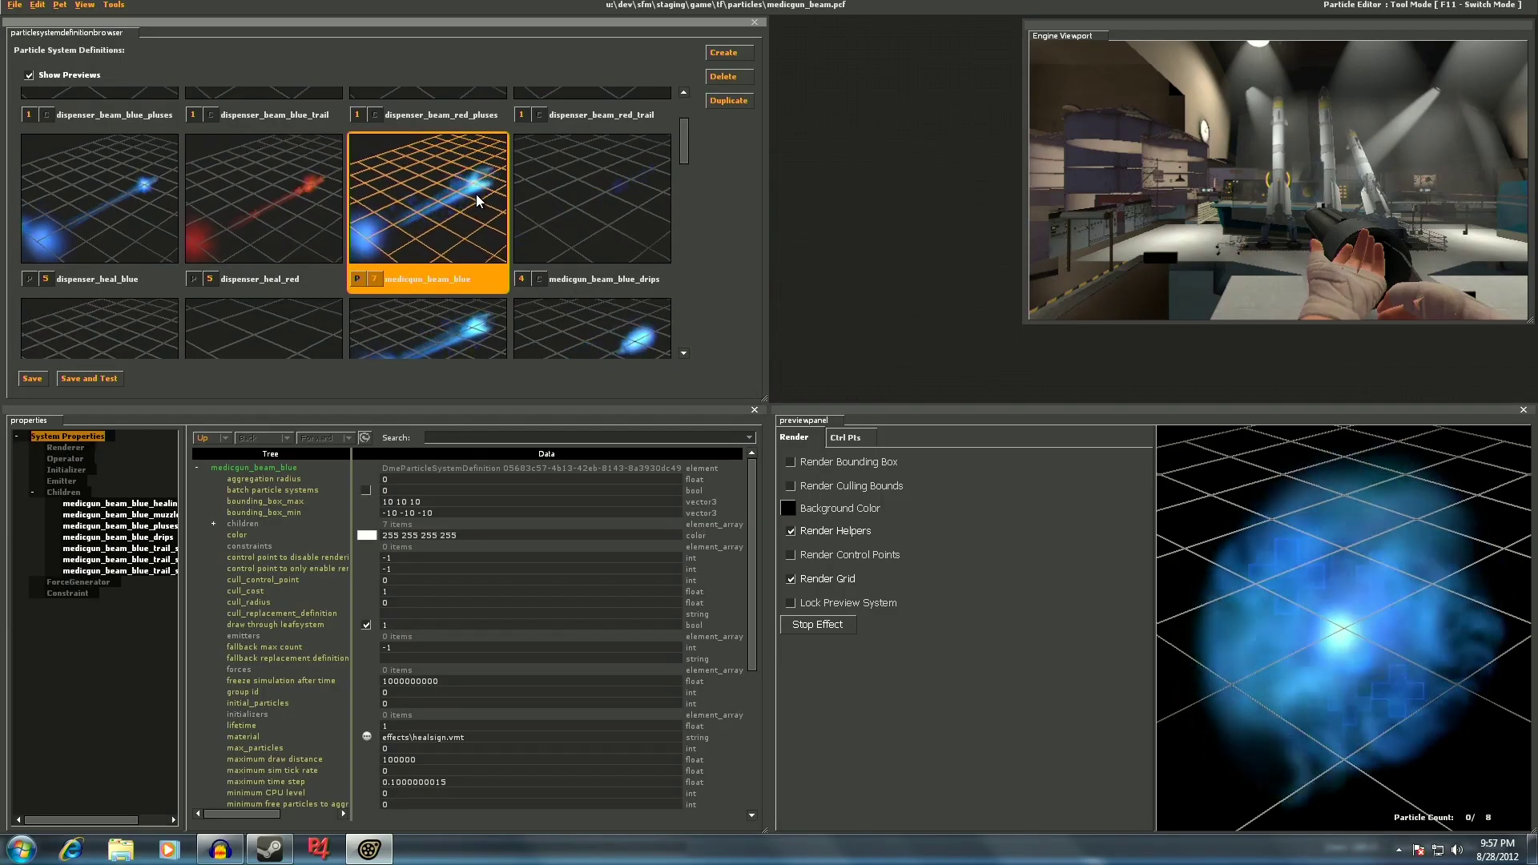
left_click(114, 5)
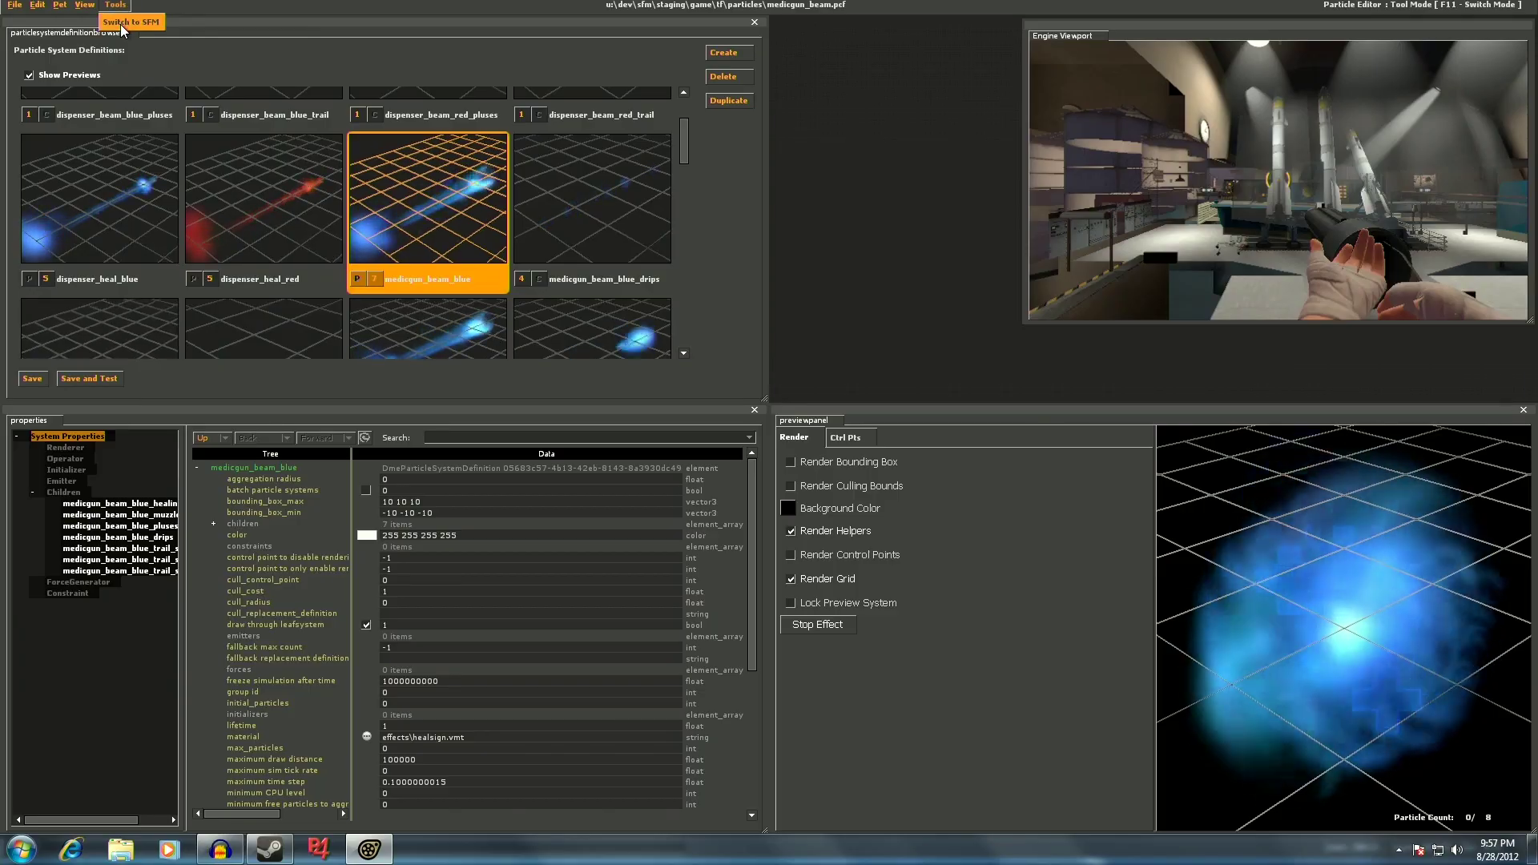
left_click(123, 24)
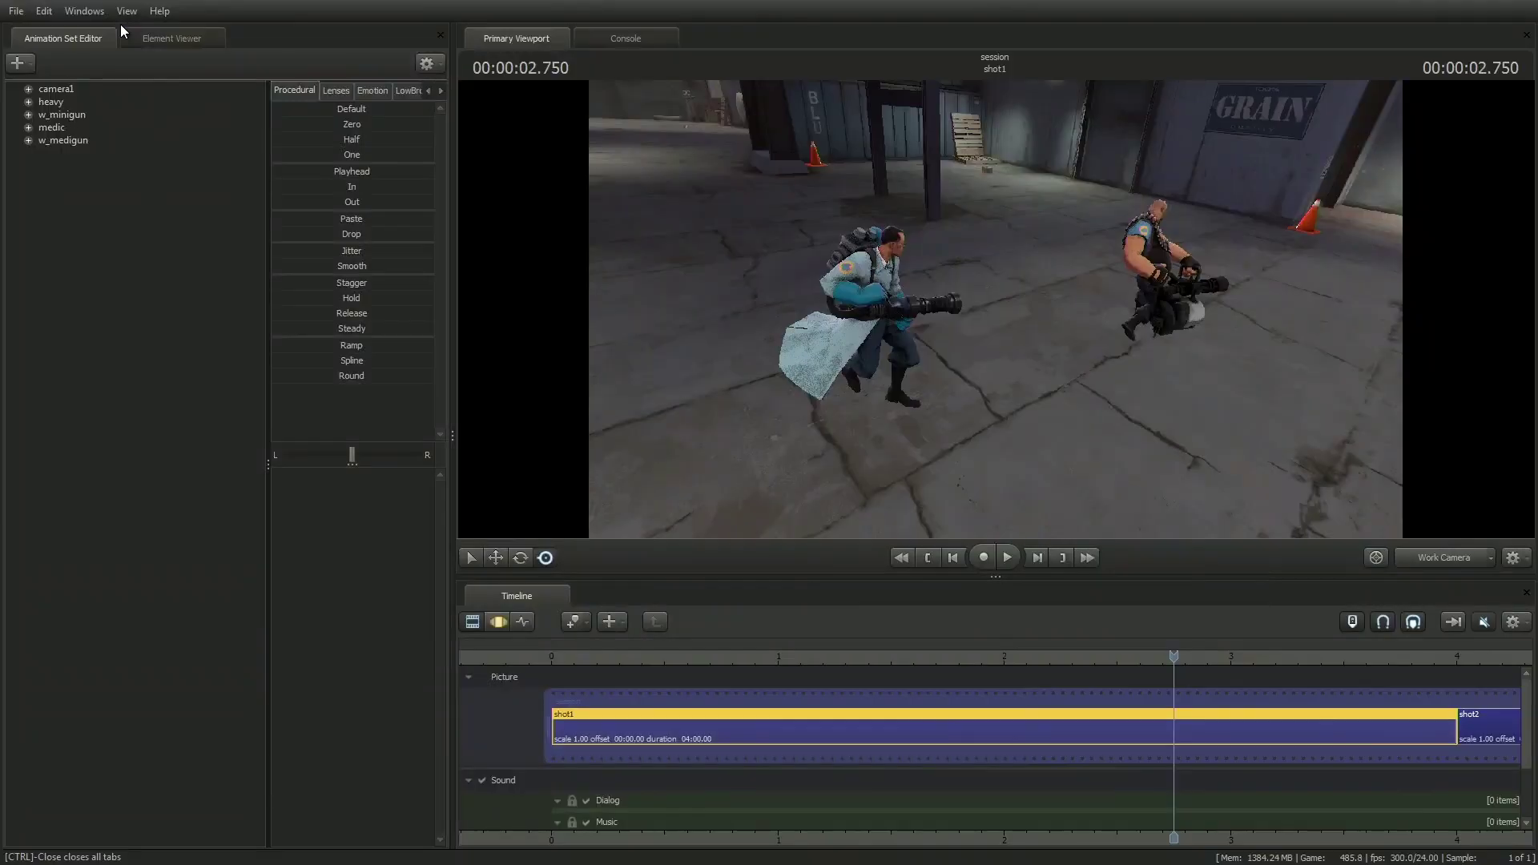
Add a particle system to the shot from medicgun_beam.pcf using the medicgun_beam_blue definition
right_click(101, 199)
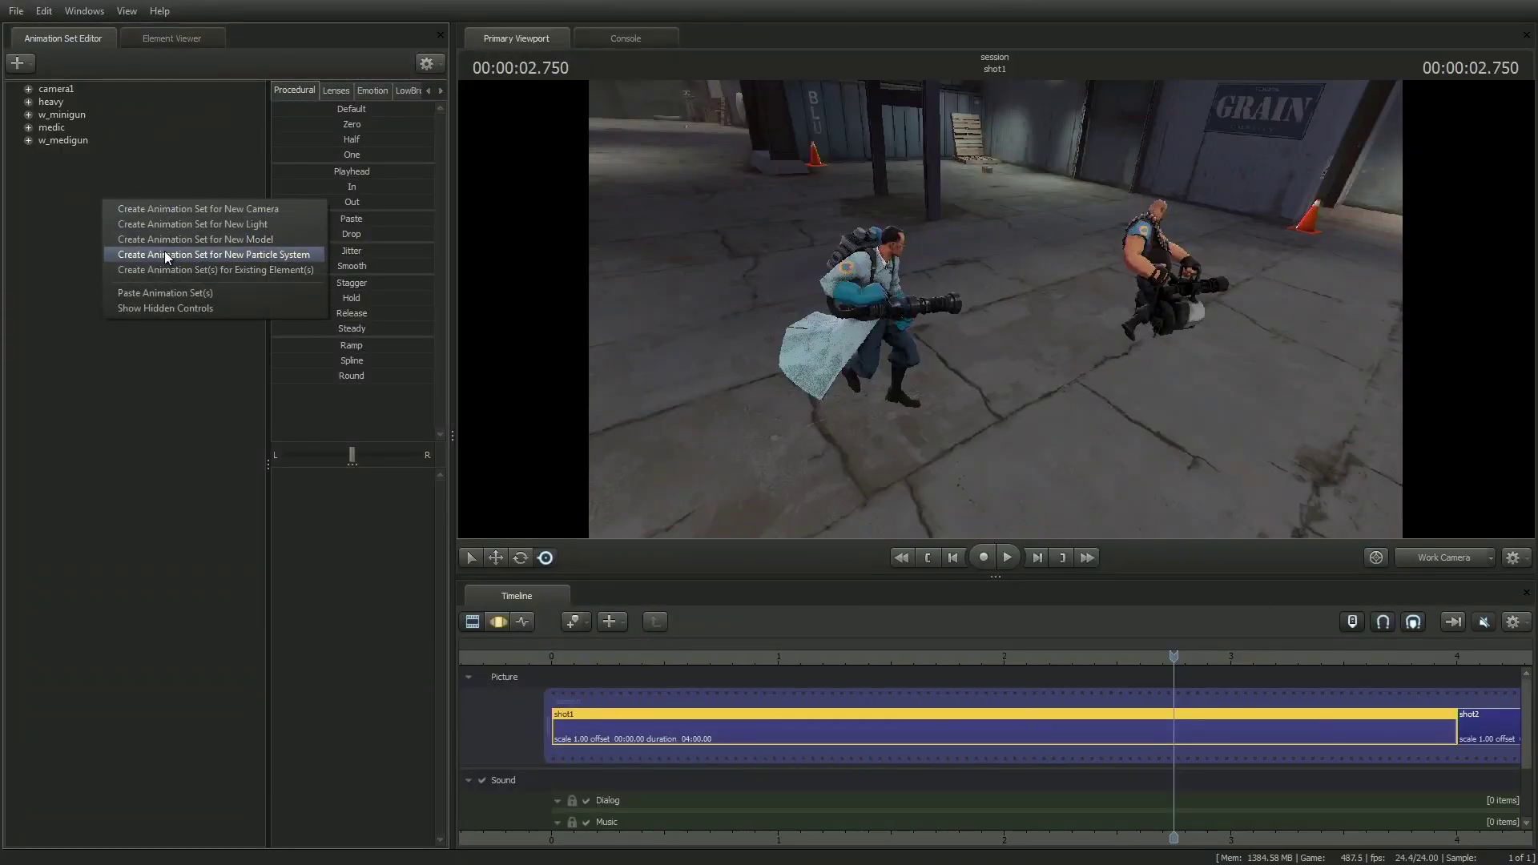
left_click(247, 254)
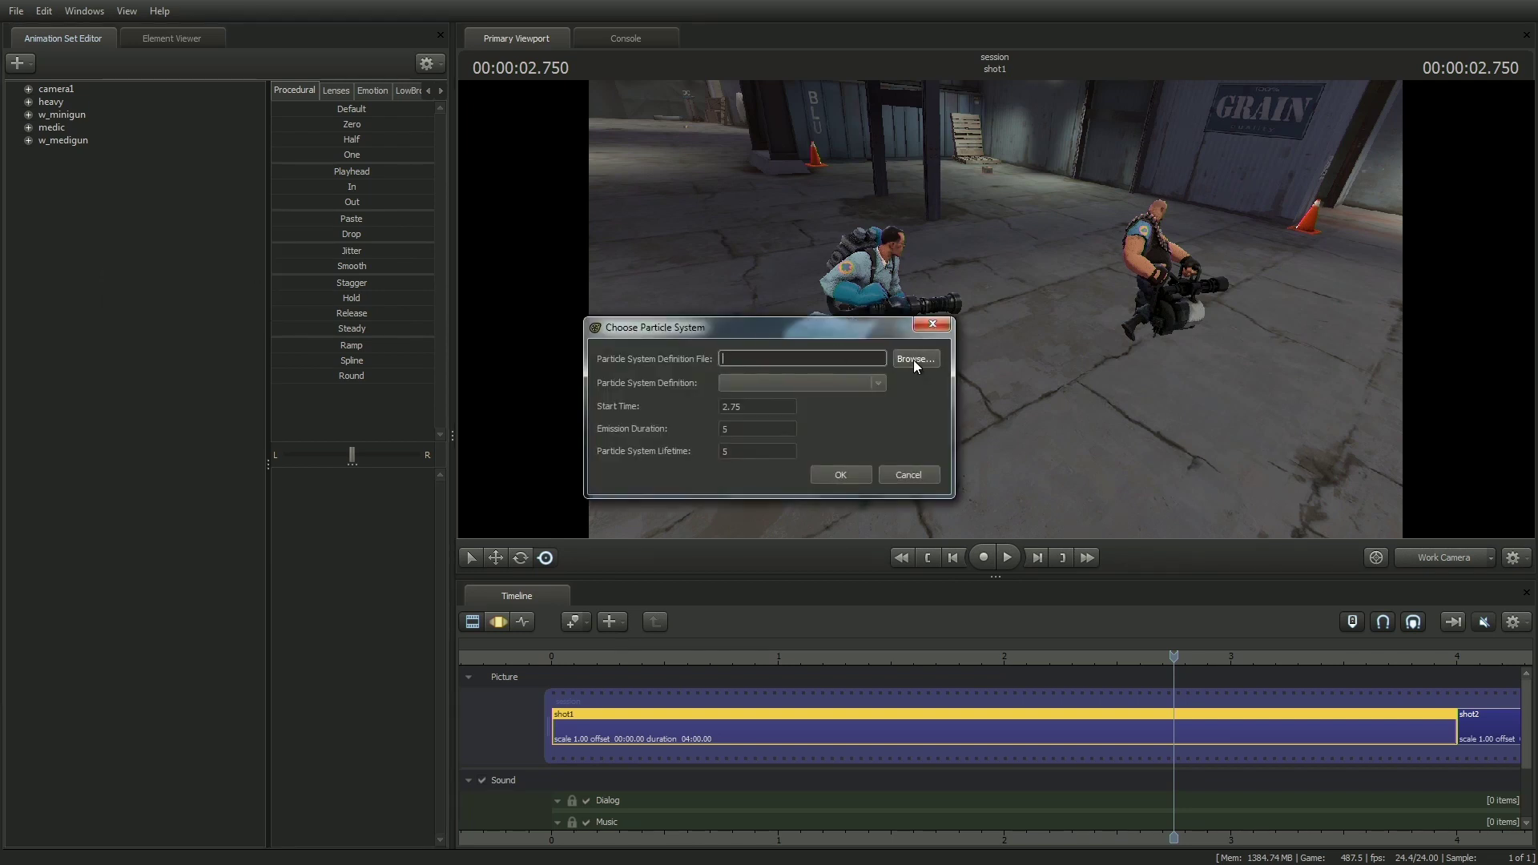
left_click(914, 359)
left_click(792, 518)
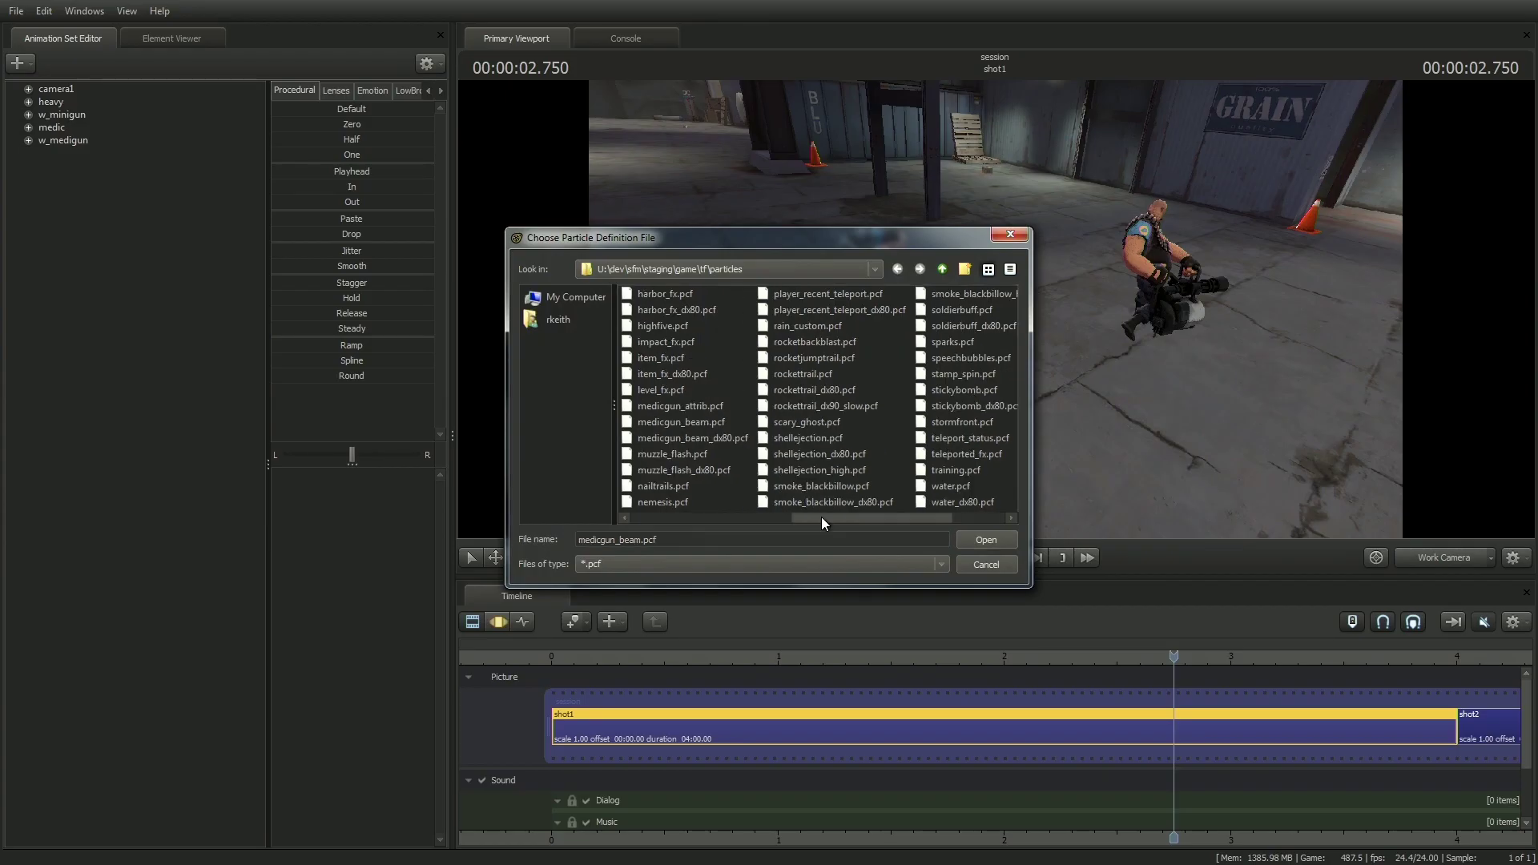
left_click(685, 421)
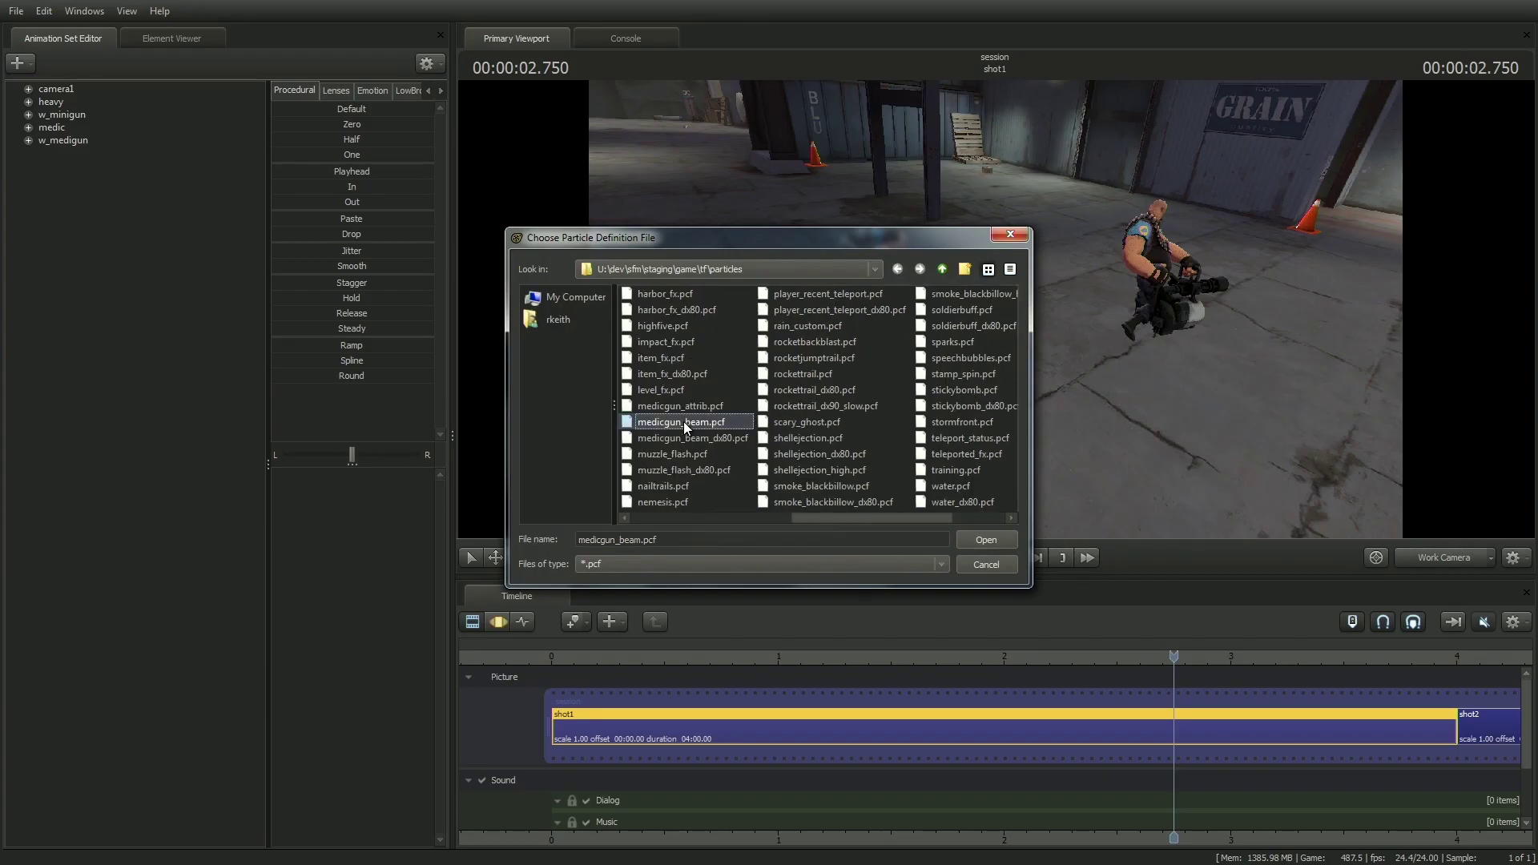
key("Return")
left_click(877, 383)
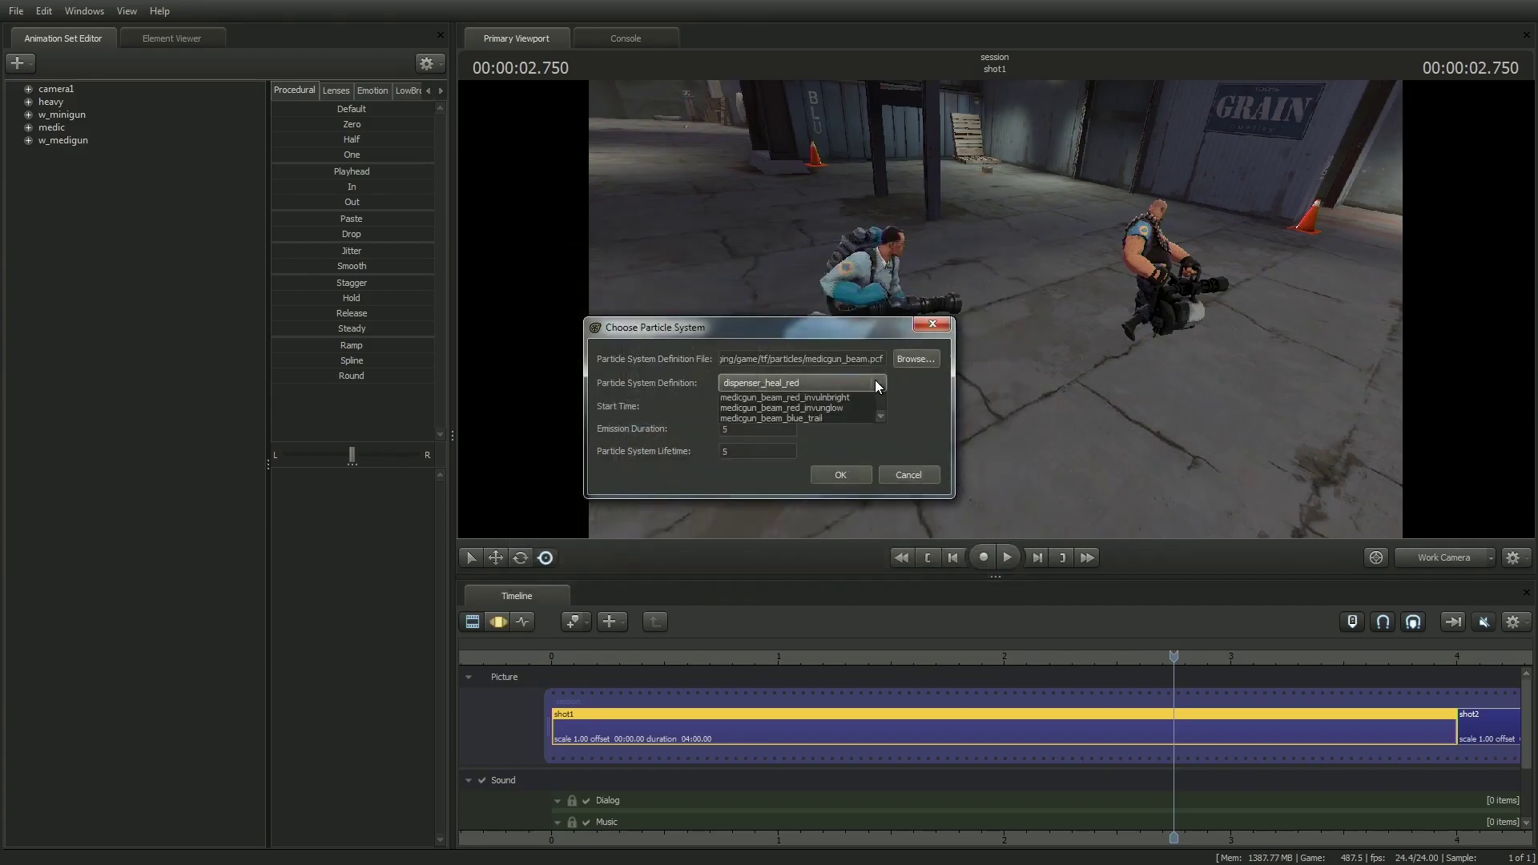
left_click_drag(881, 423, 881, 460)
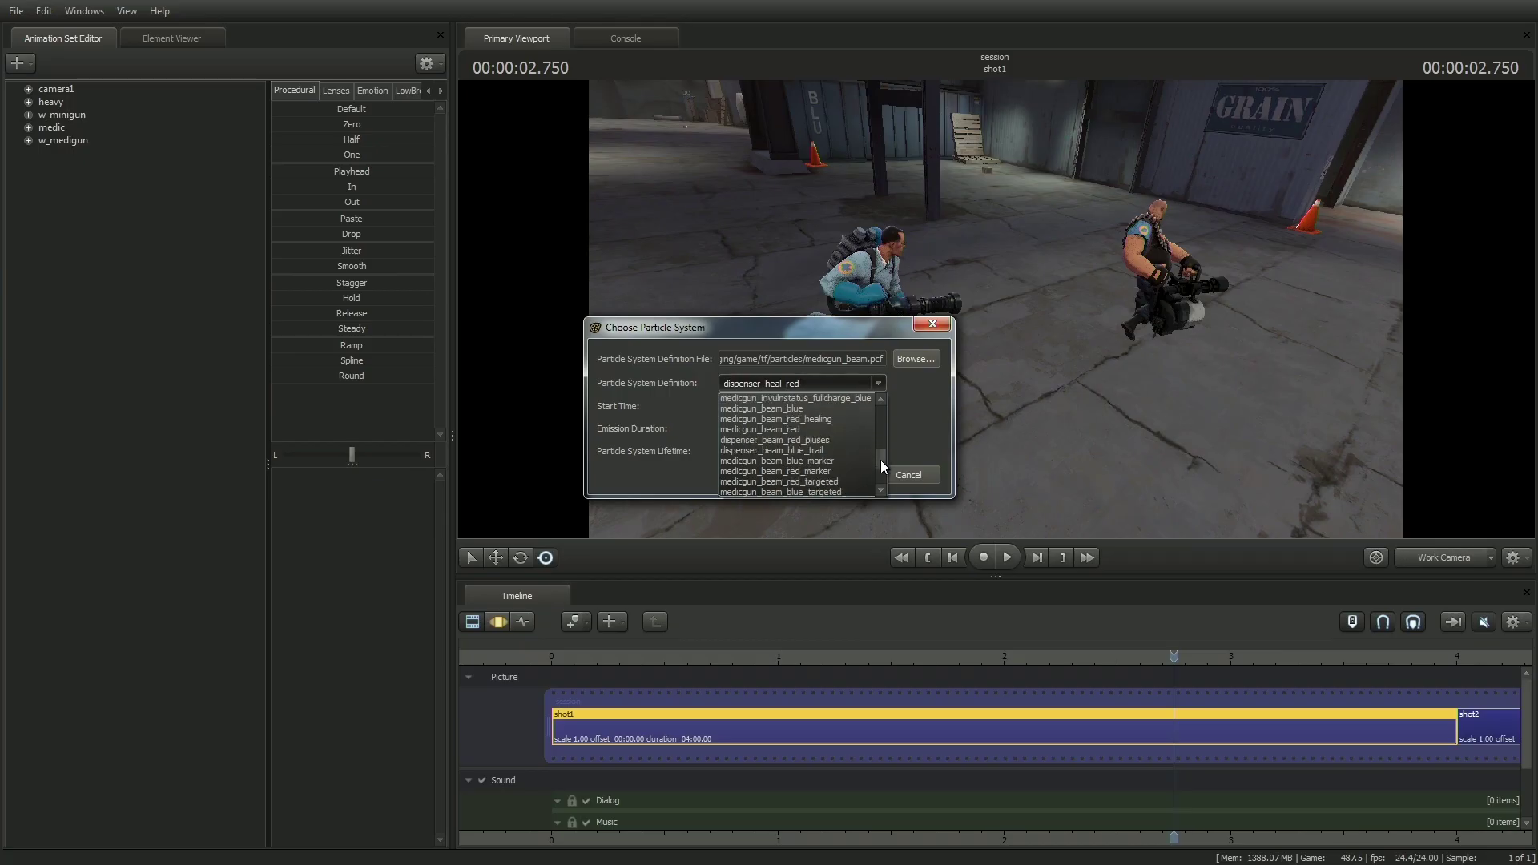
left_click(783, 407)
Give the new system start time -2, emission duration 8 and lifetime 10, and create it
left_click_drag(784, 407, 709, 407)
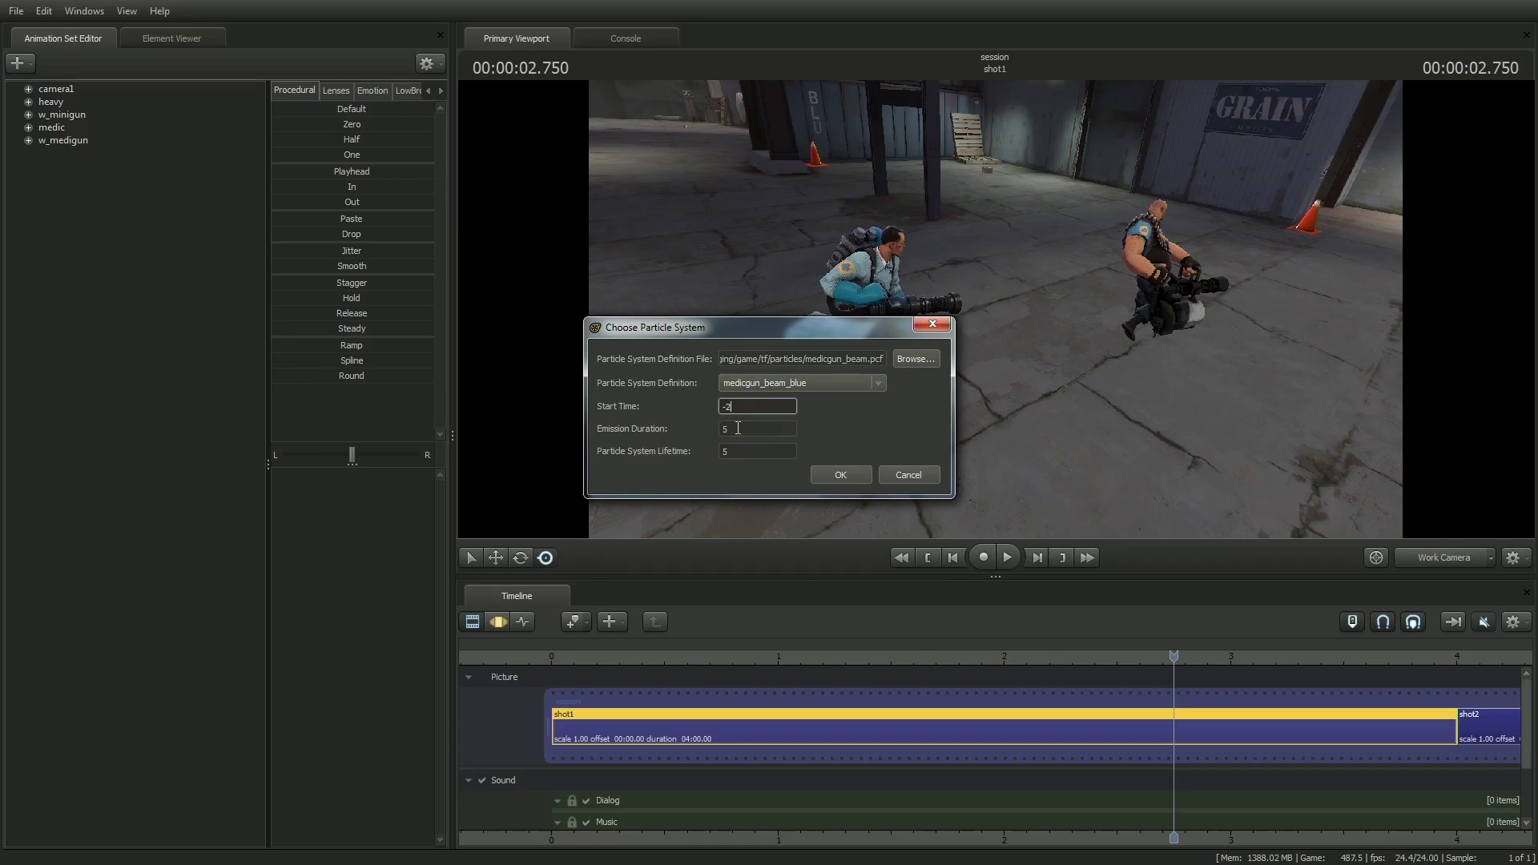
left_click(729, 429)
type("8")
left_click(733, 453)
type("10")
left_click(841, 474)
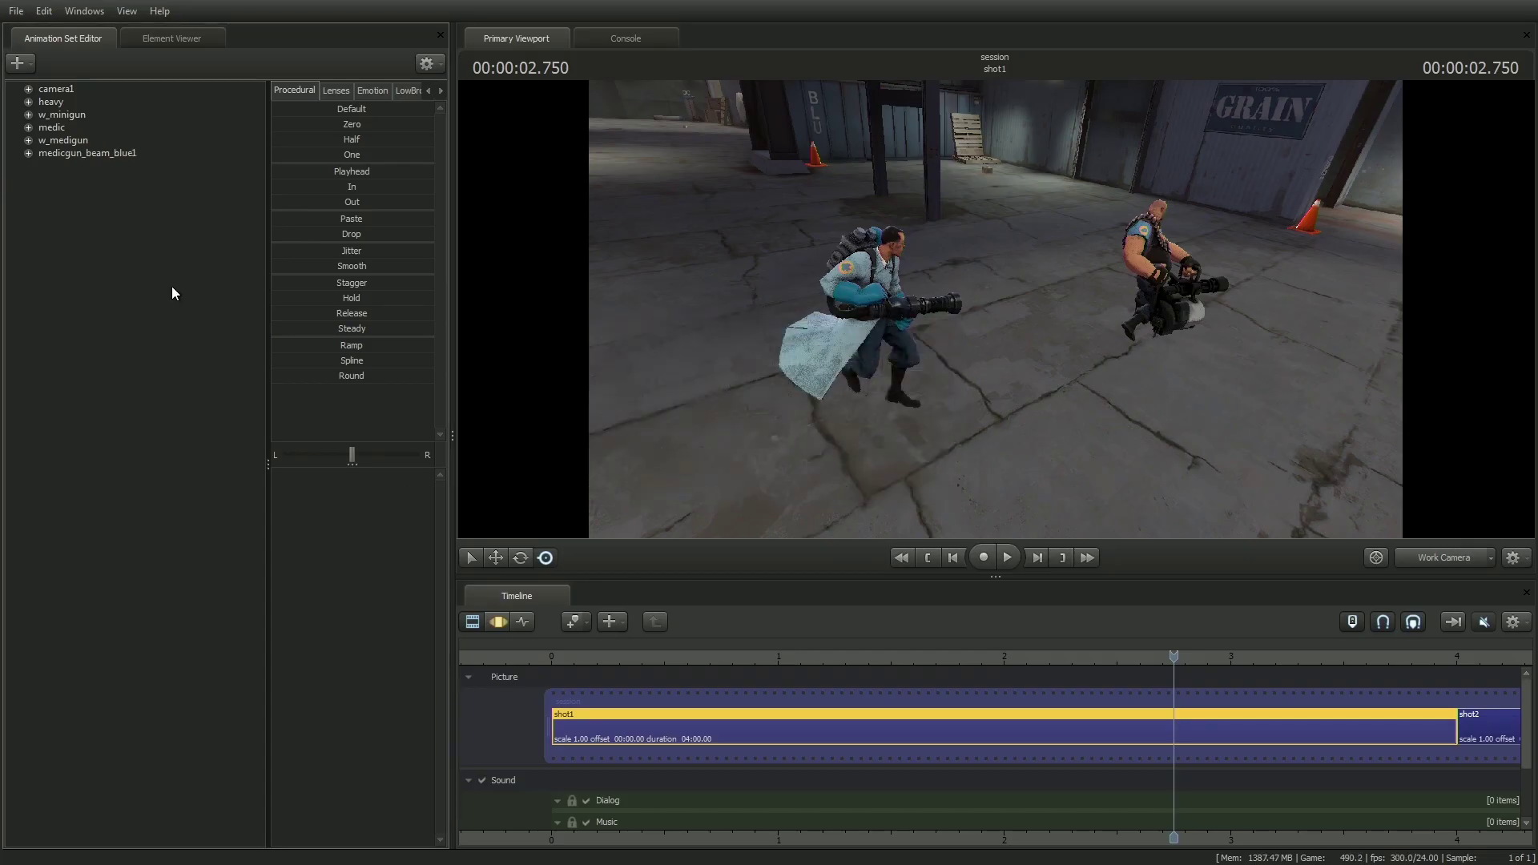
Check medicgun_beam_blue1's Start/Stop/End Times dialog, then close it
right_click(82, 152)
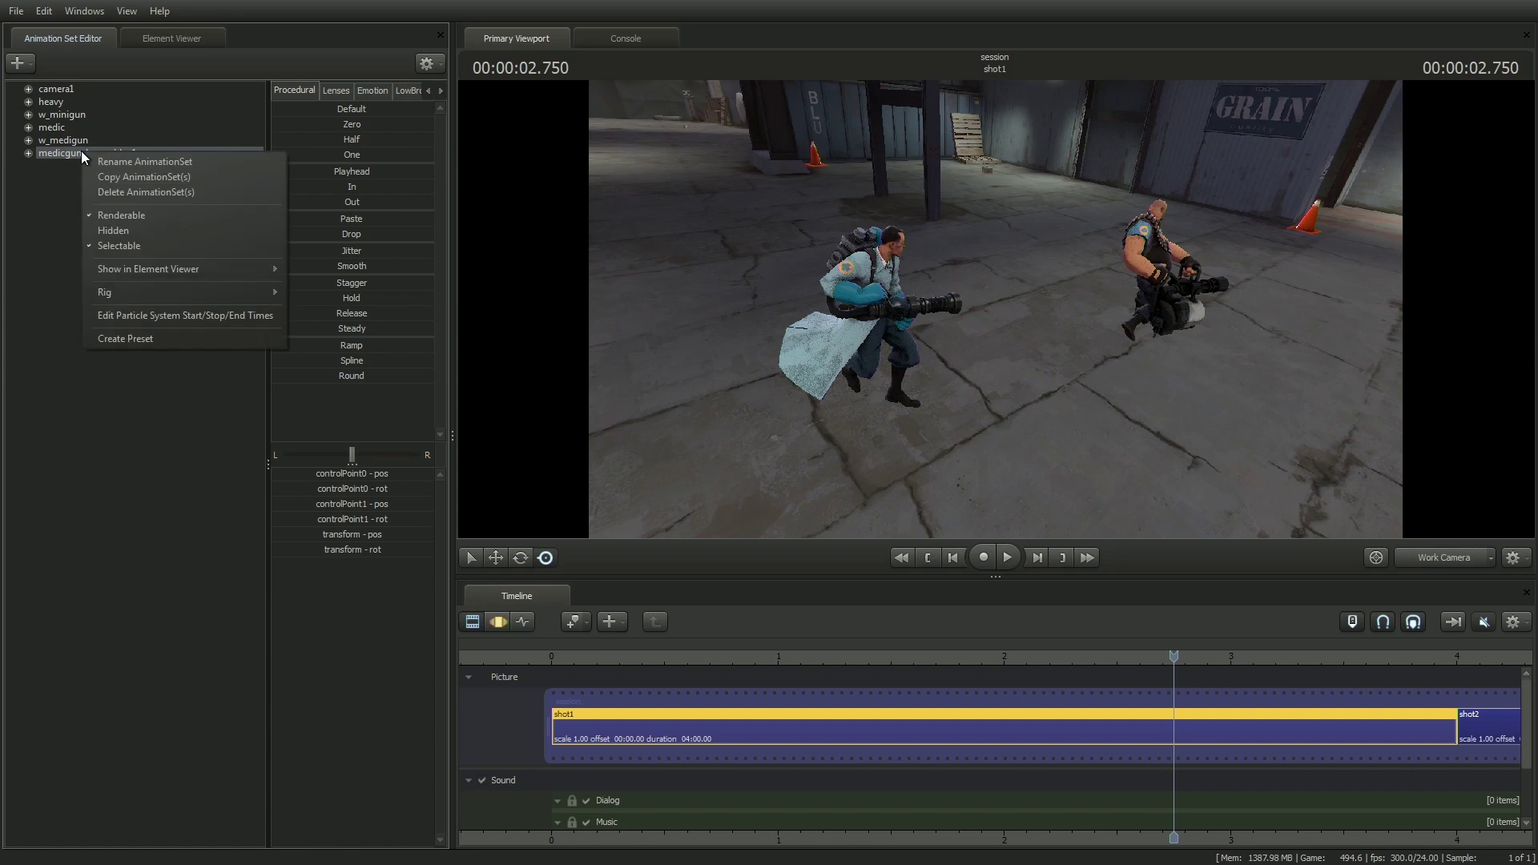
left_click(126, 315)
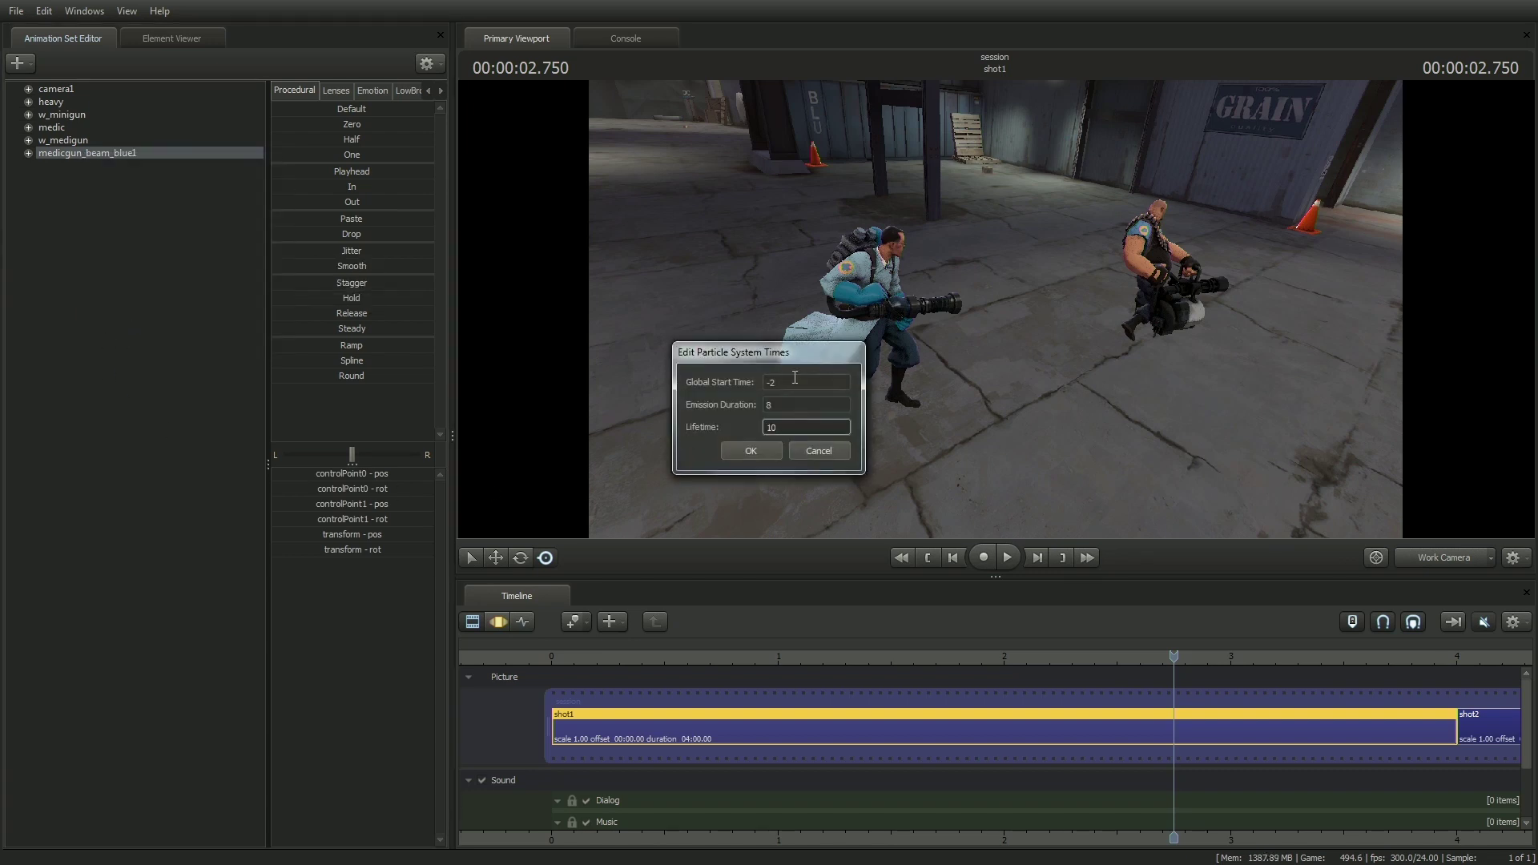
left_click(803, 455)
Attach controlPoint0 to the medigun's muzzle and controlPoint1 to the Heavy's bip_spine_2
left_click(29, 141)
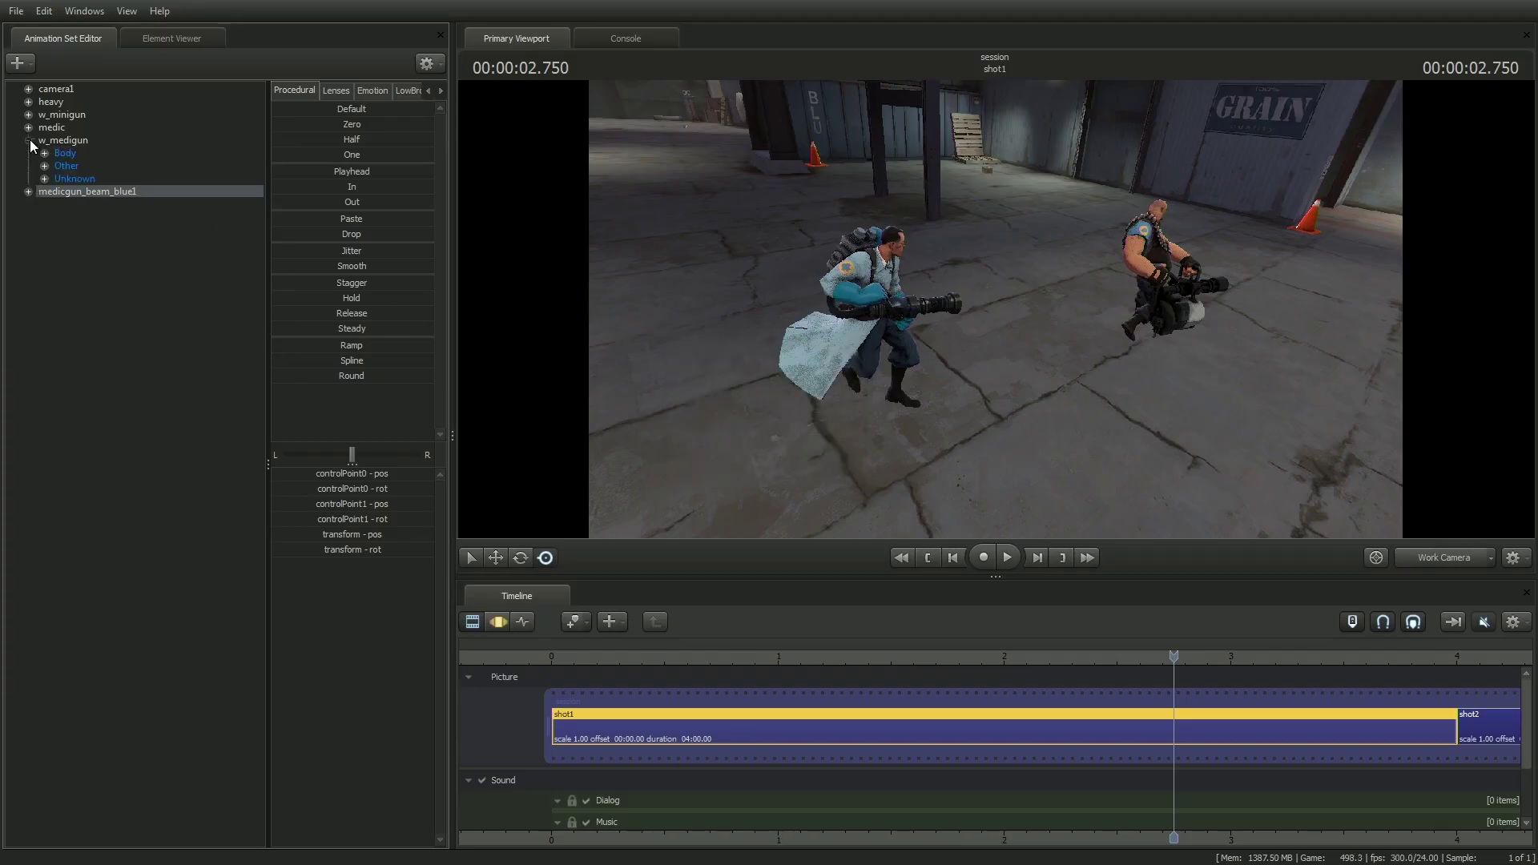
left_click(45, 178)
left_click(29, 102)
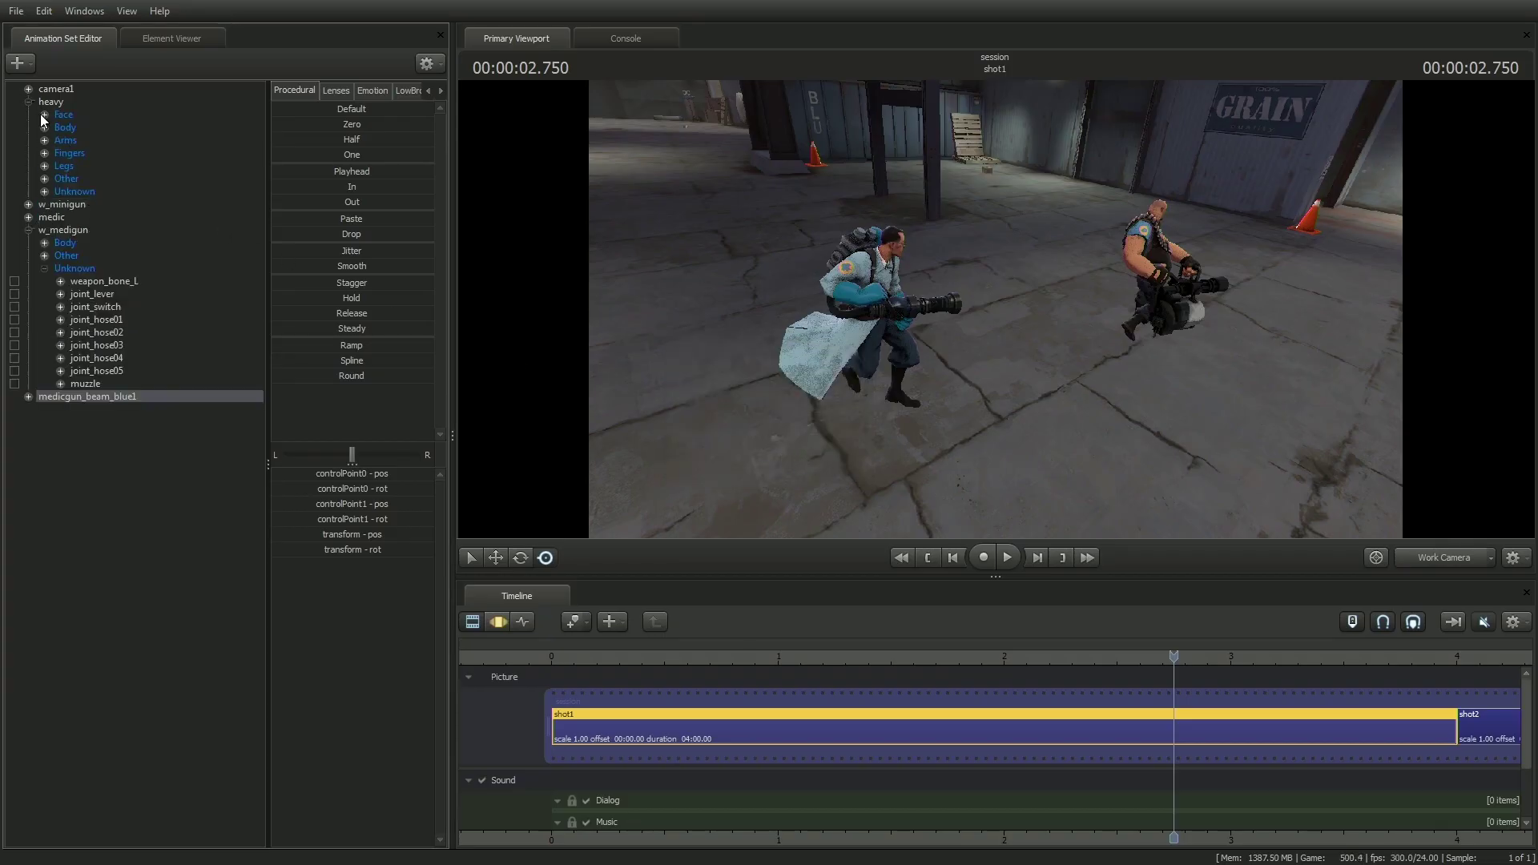
left_click(45, 128)
left_click(28, 499)
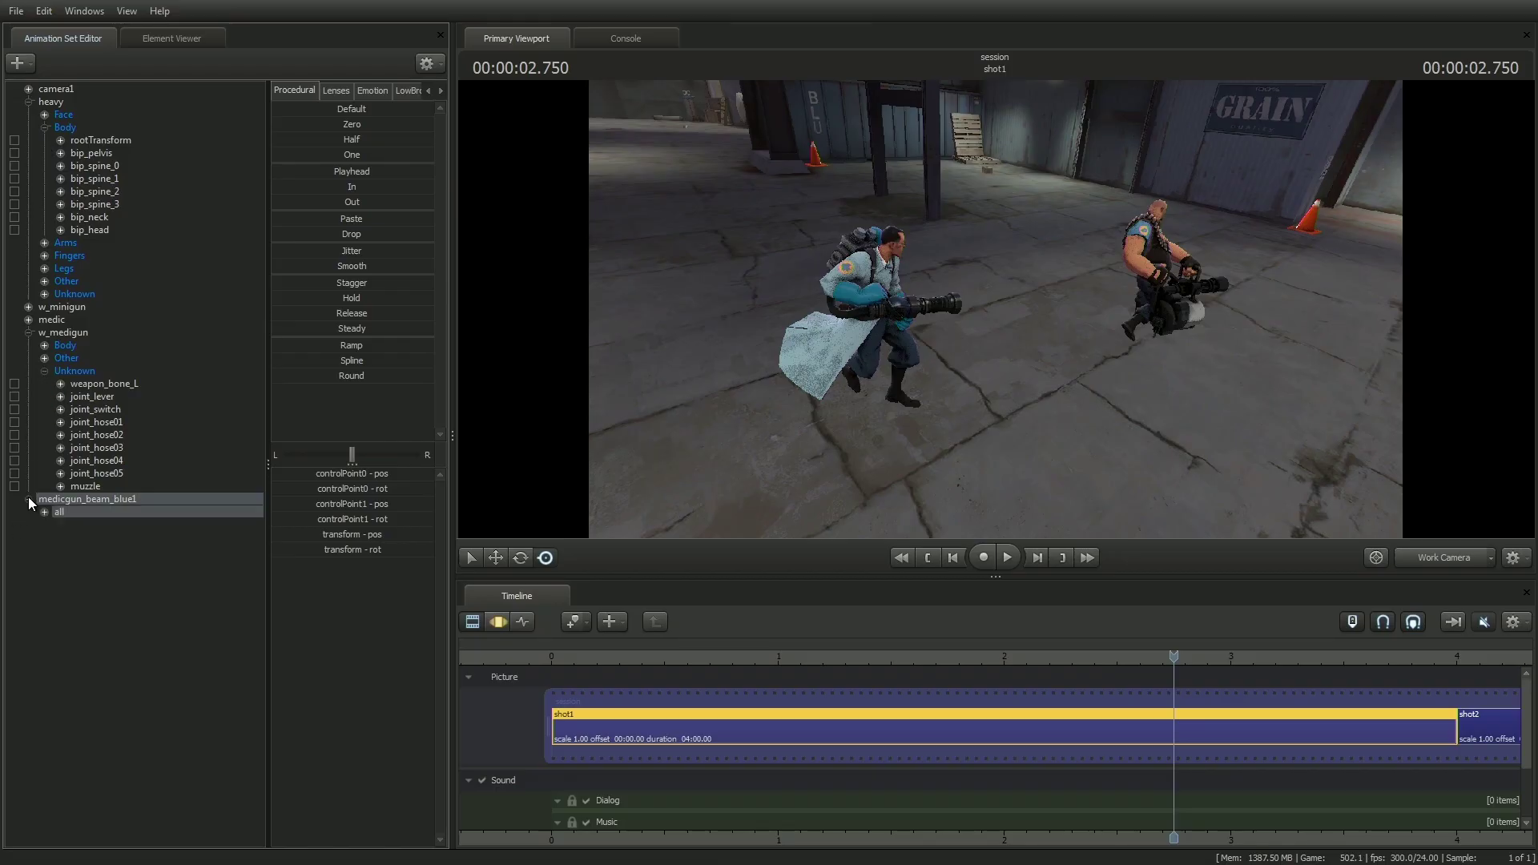
left_click(45, 512)
left_click(88, 487)
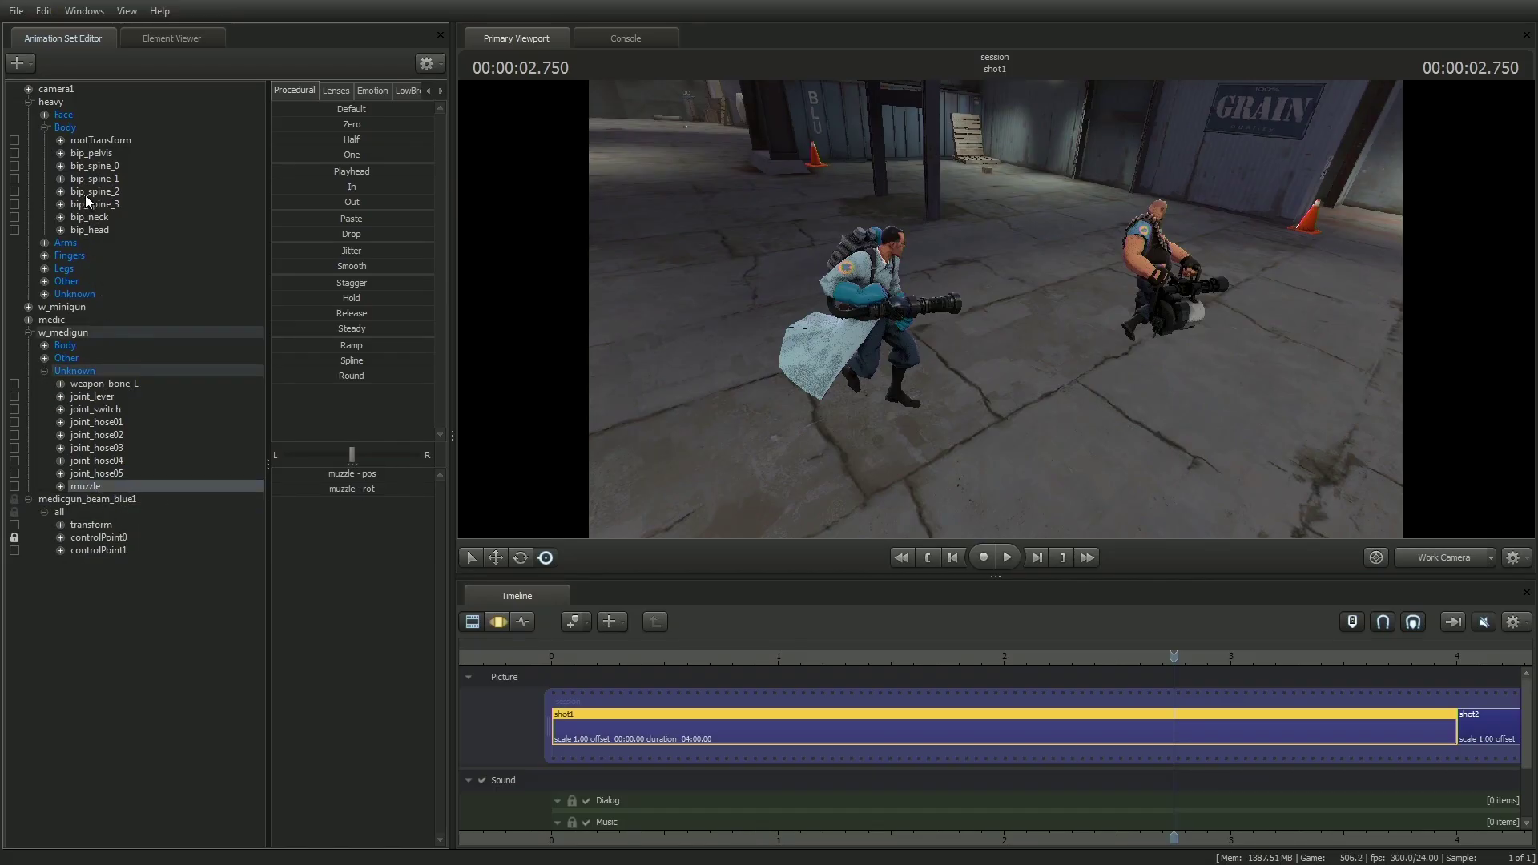
left_click_drag(85, 193, 89, 548)
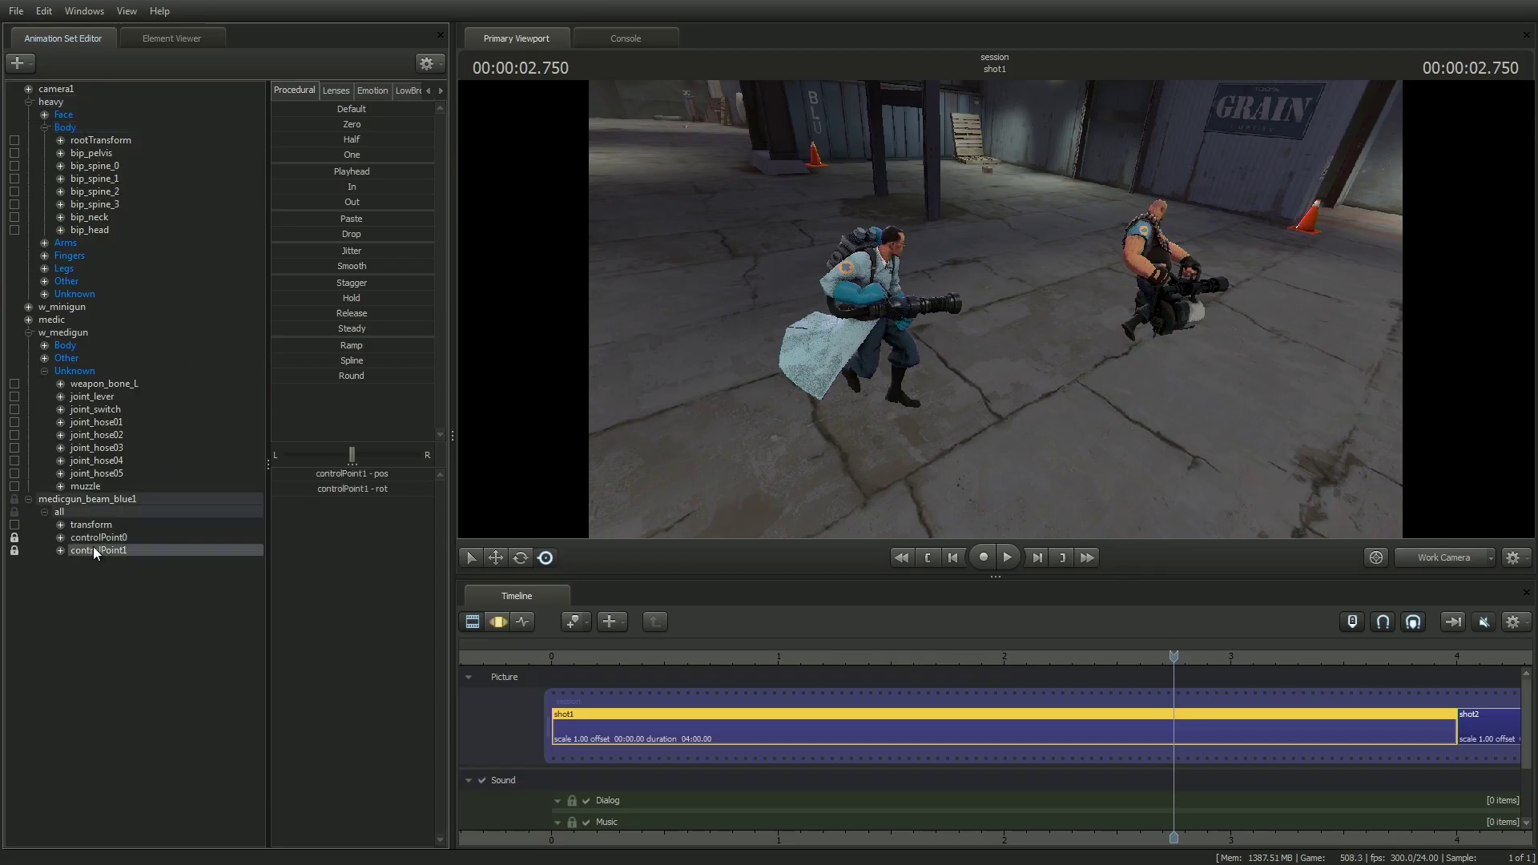
Zero both control points onto their anchors and scrub to see the beam link them
left_click(93, 538, "ctrl")
double_click(676, 730)
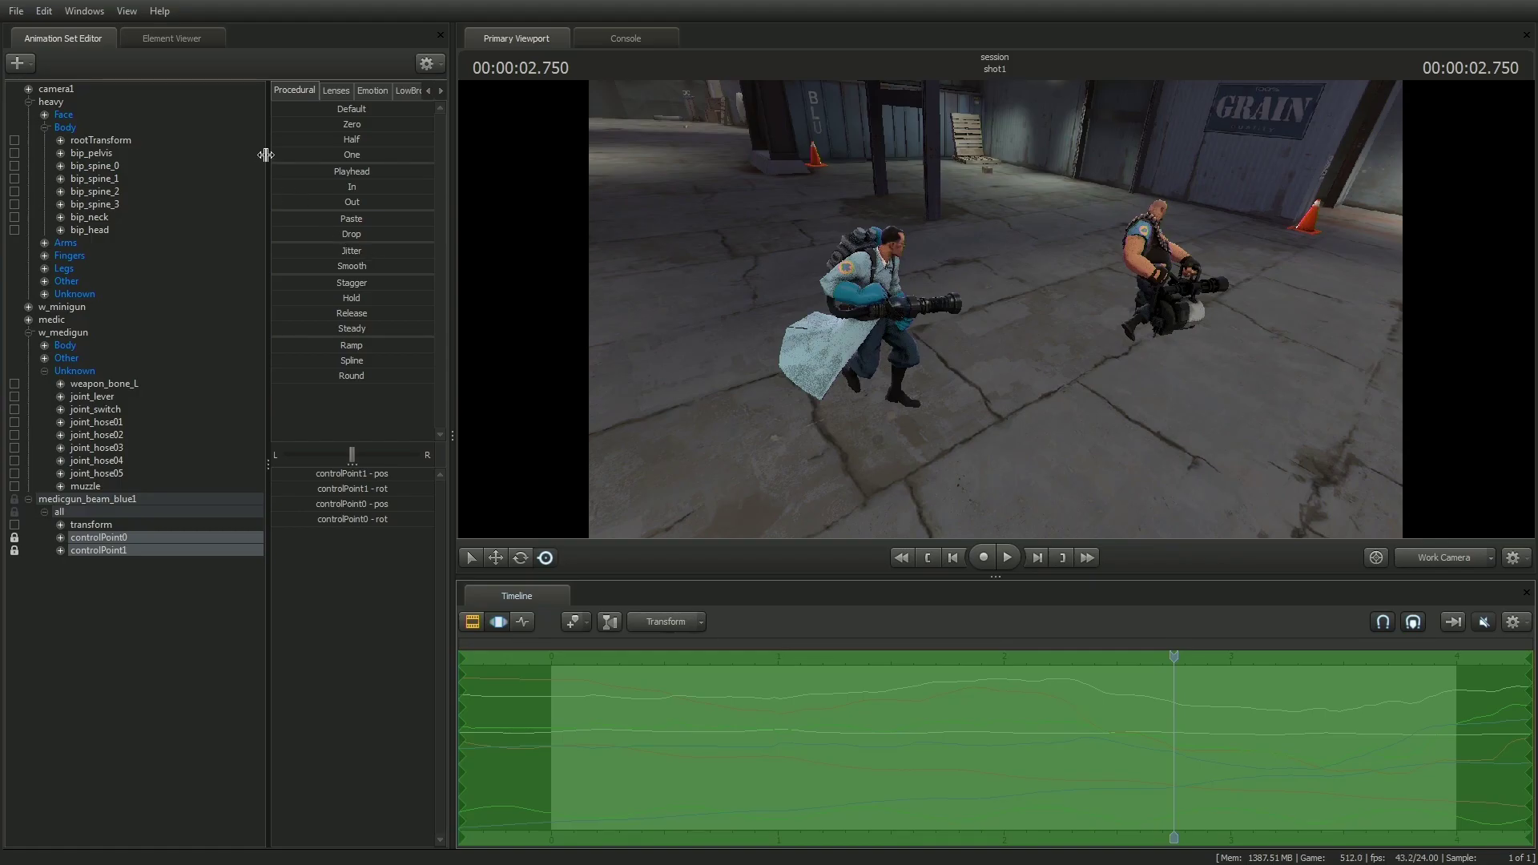
left_click_drag(292, 126, 433, 125)
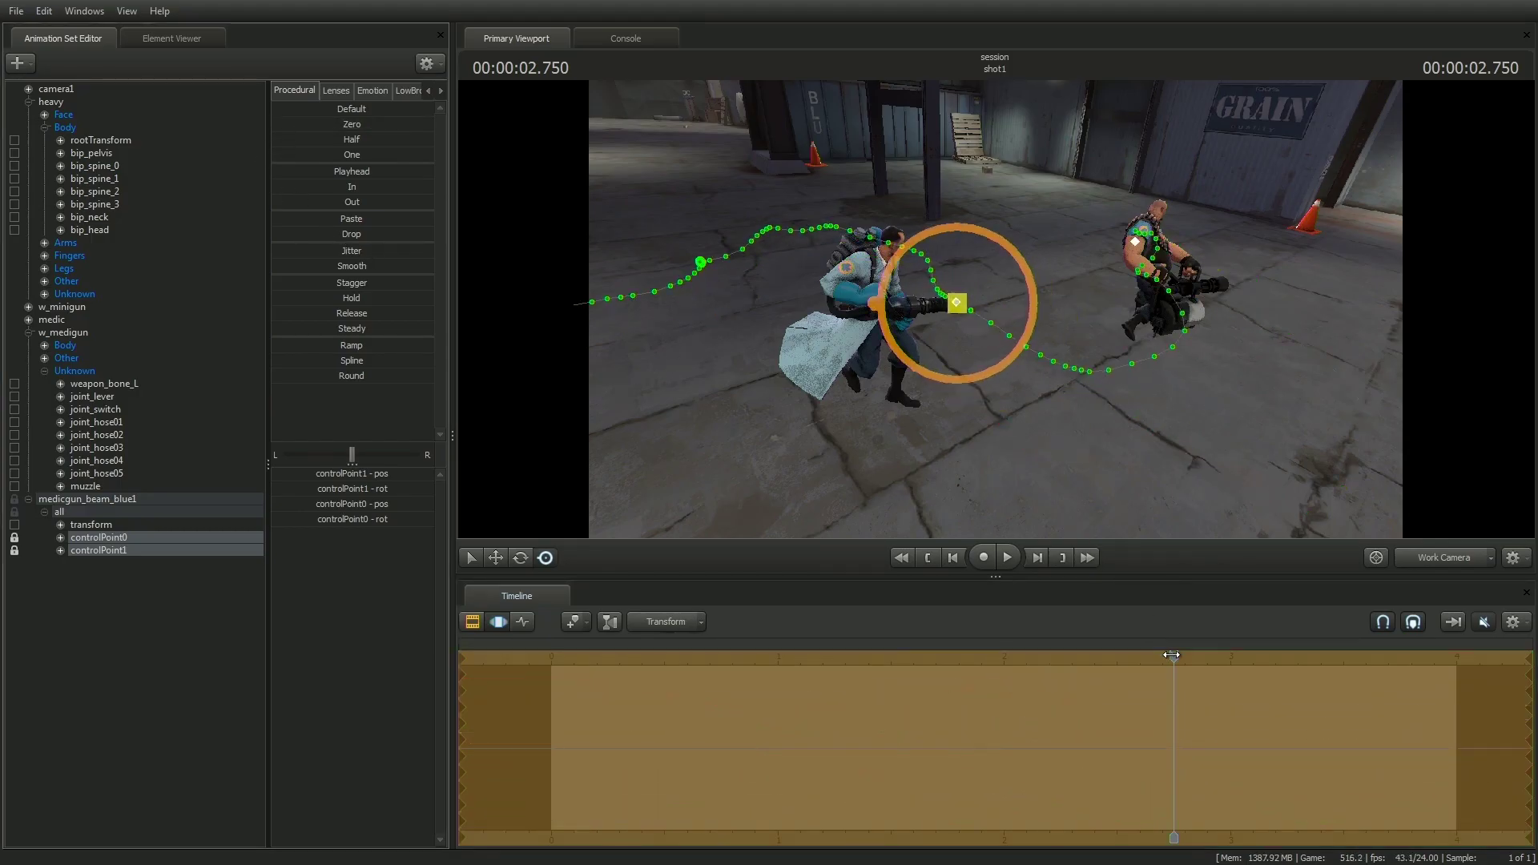
left_click_drag(1169, 655, 1211, 654)
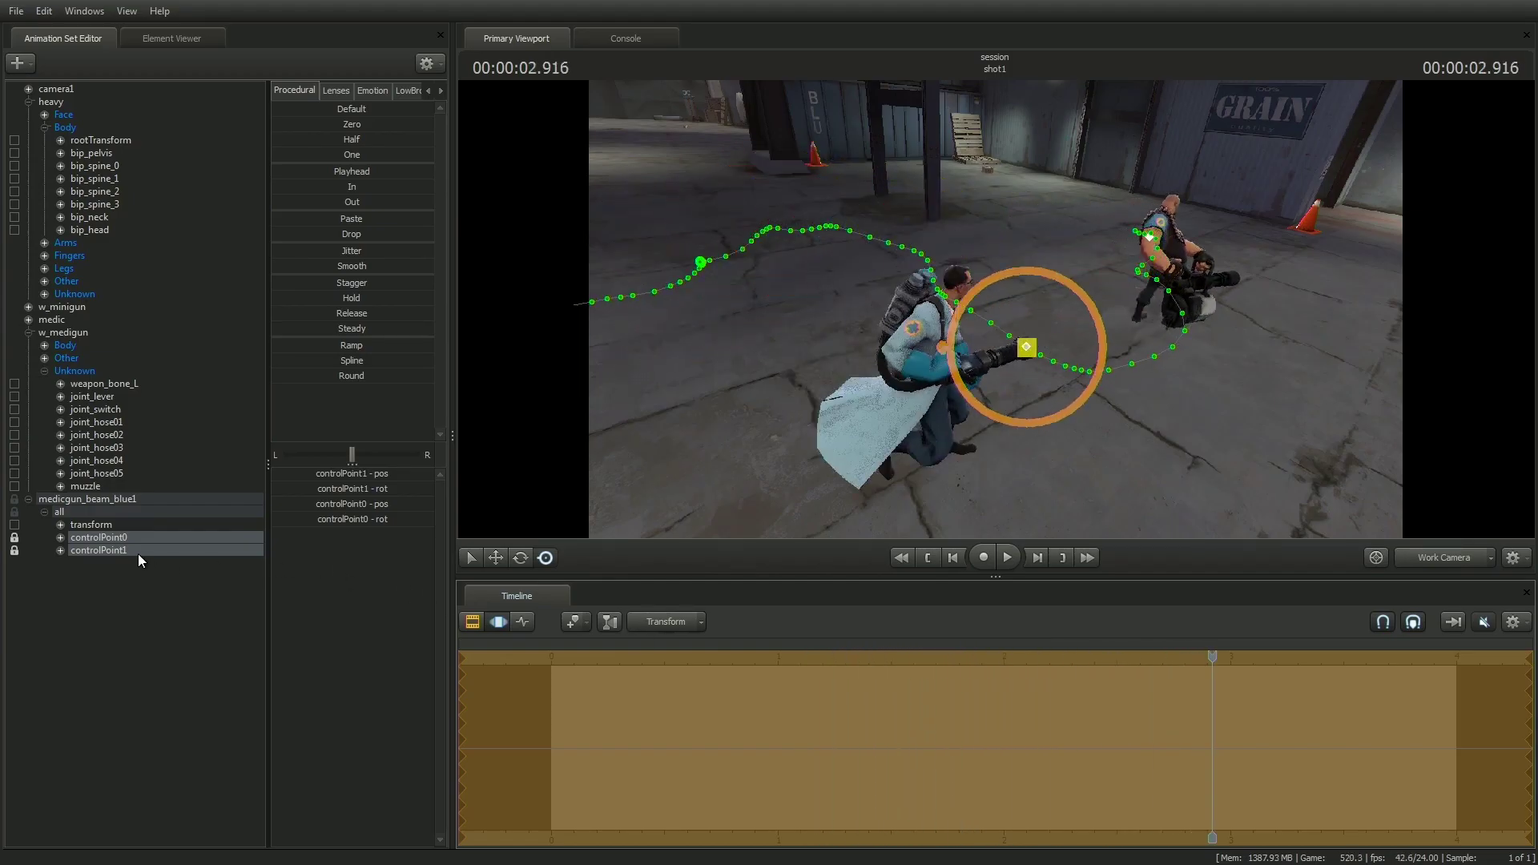
left_click(109, 550)
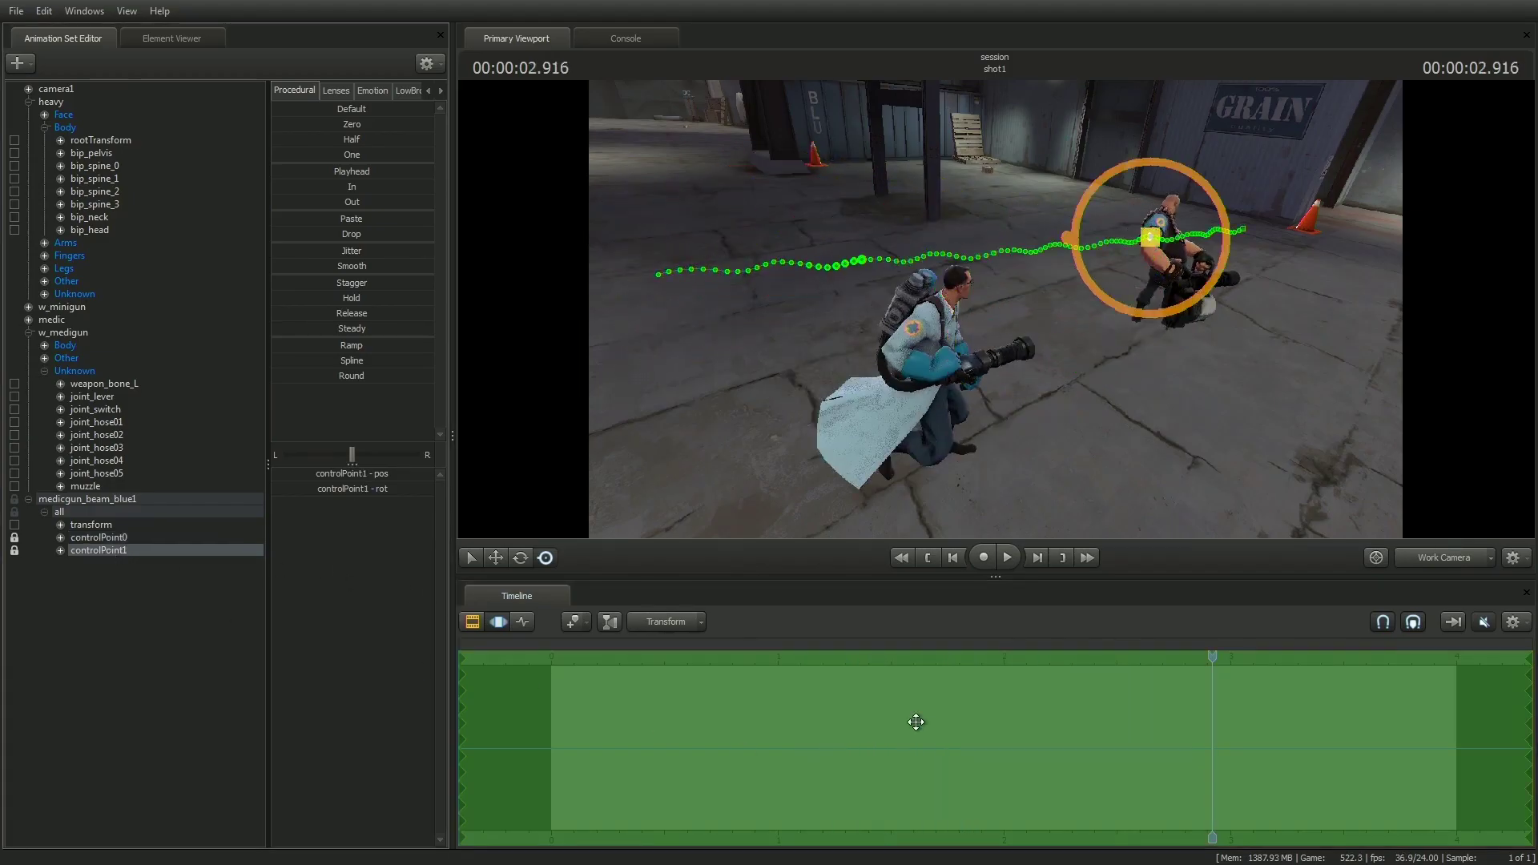
key("F2")
left_click_drag(1206, 661, 855, 689)
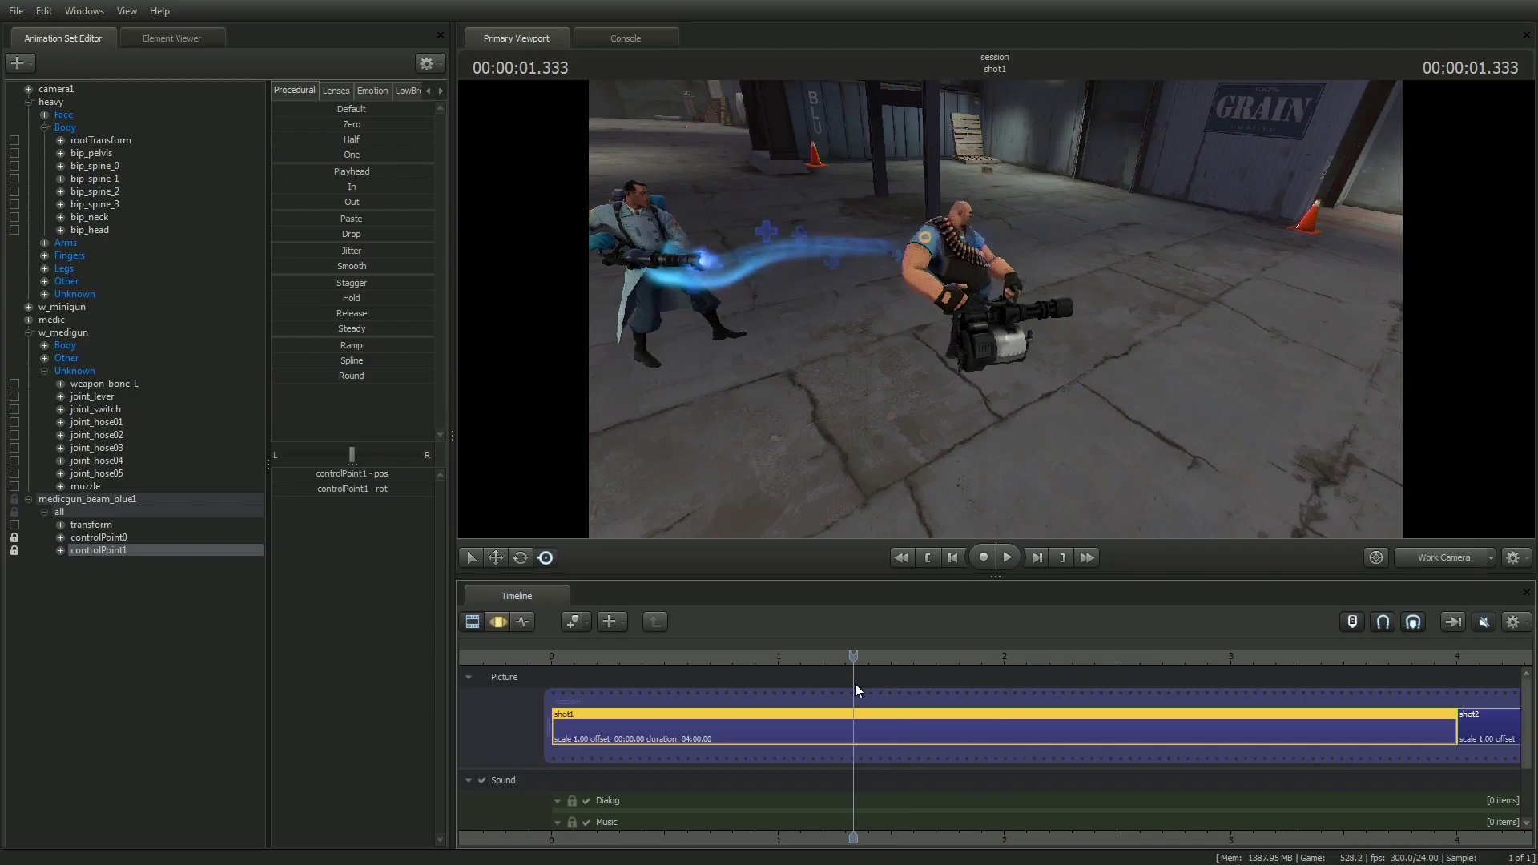
key("space")
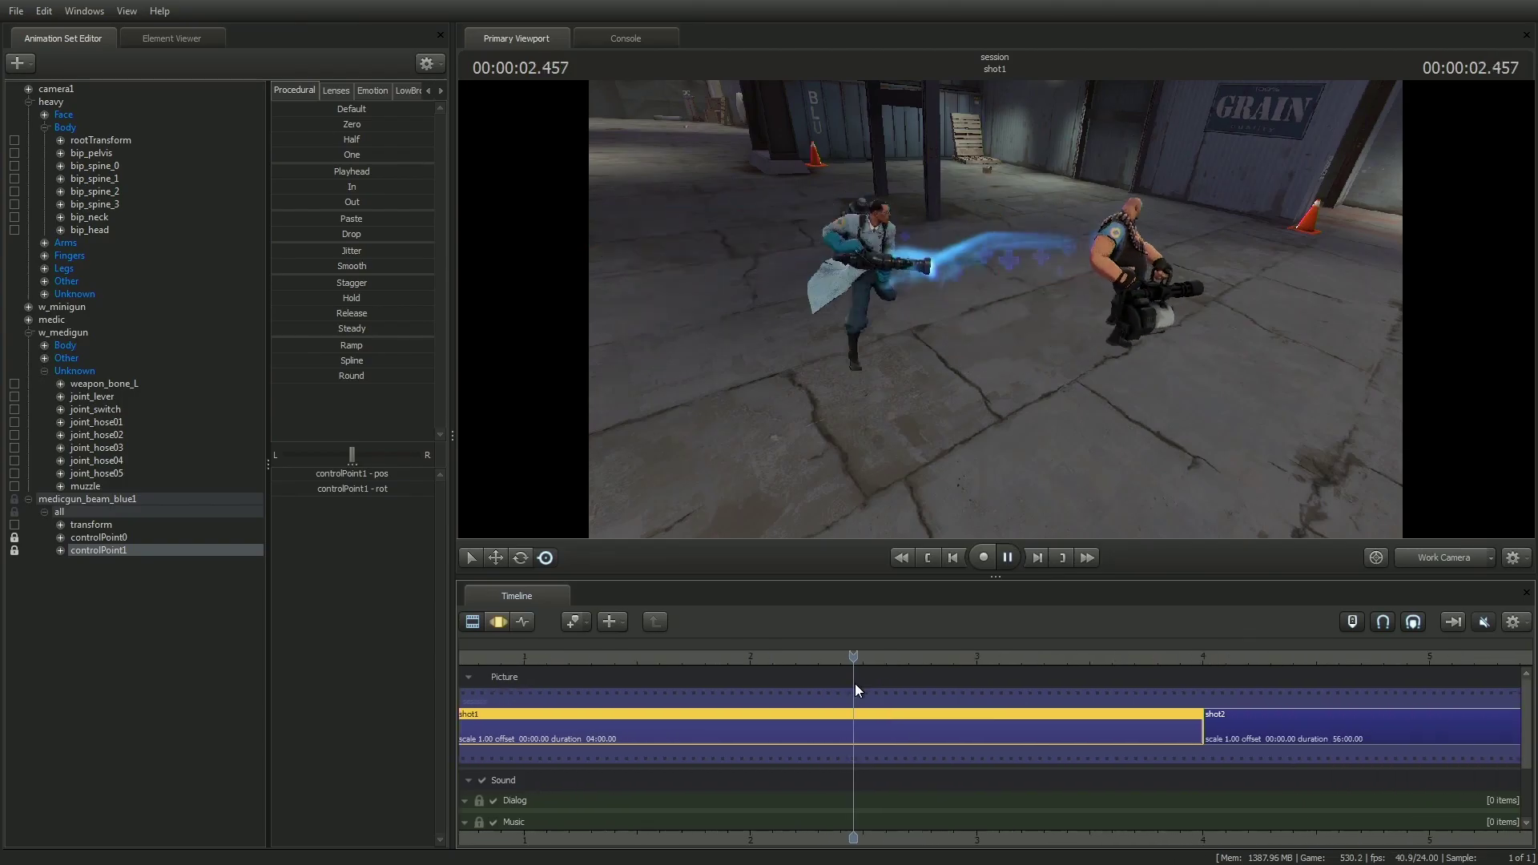
key("space")
middle_click_drag(859, 840, 1063, 540)
mouse_move(1062, 529)
left_mouse_down()
mouse_move(1041, 481)
mouse_move(1061, 504)
left_mouse_up()
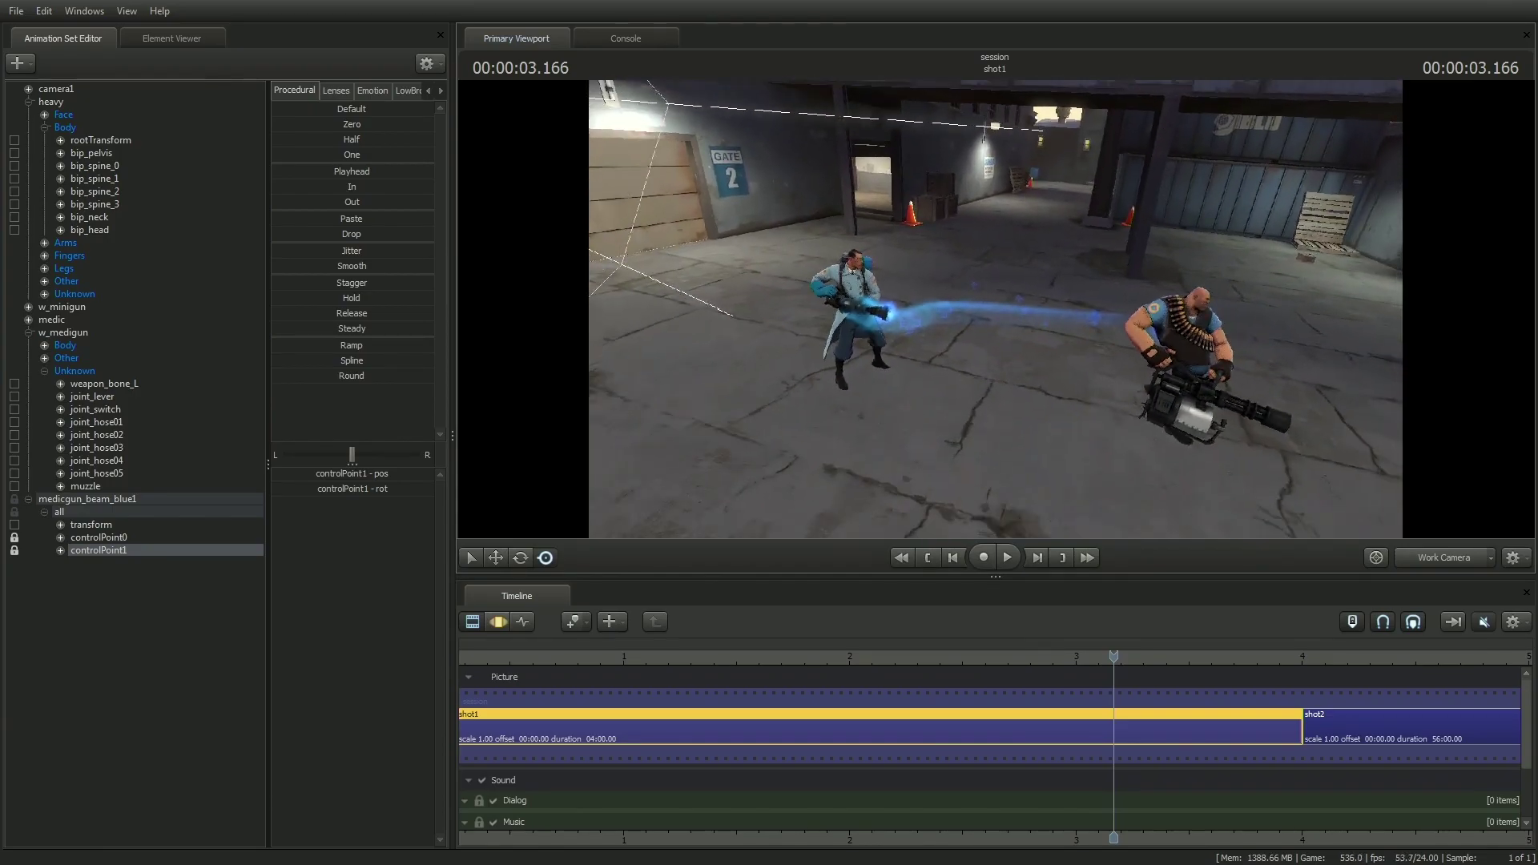
left_click_drag(1118, 653, 850, 652)
left_click_drag(993, 320, 914, 308)
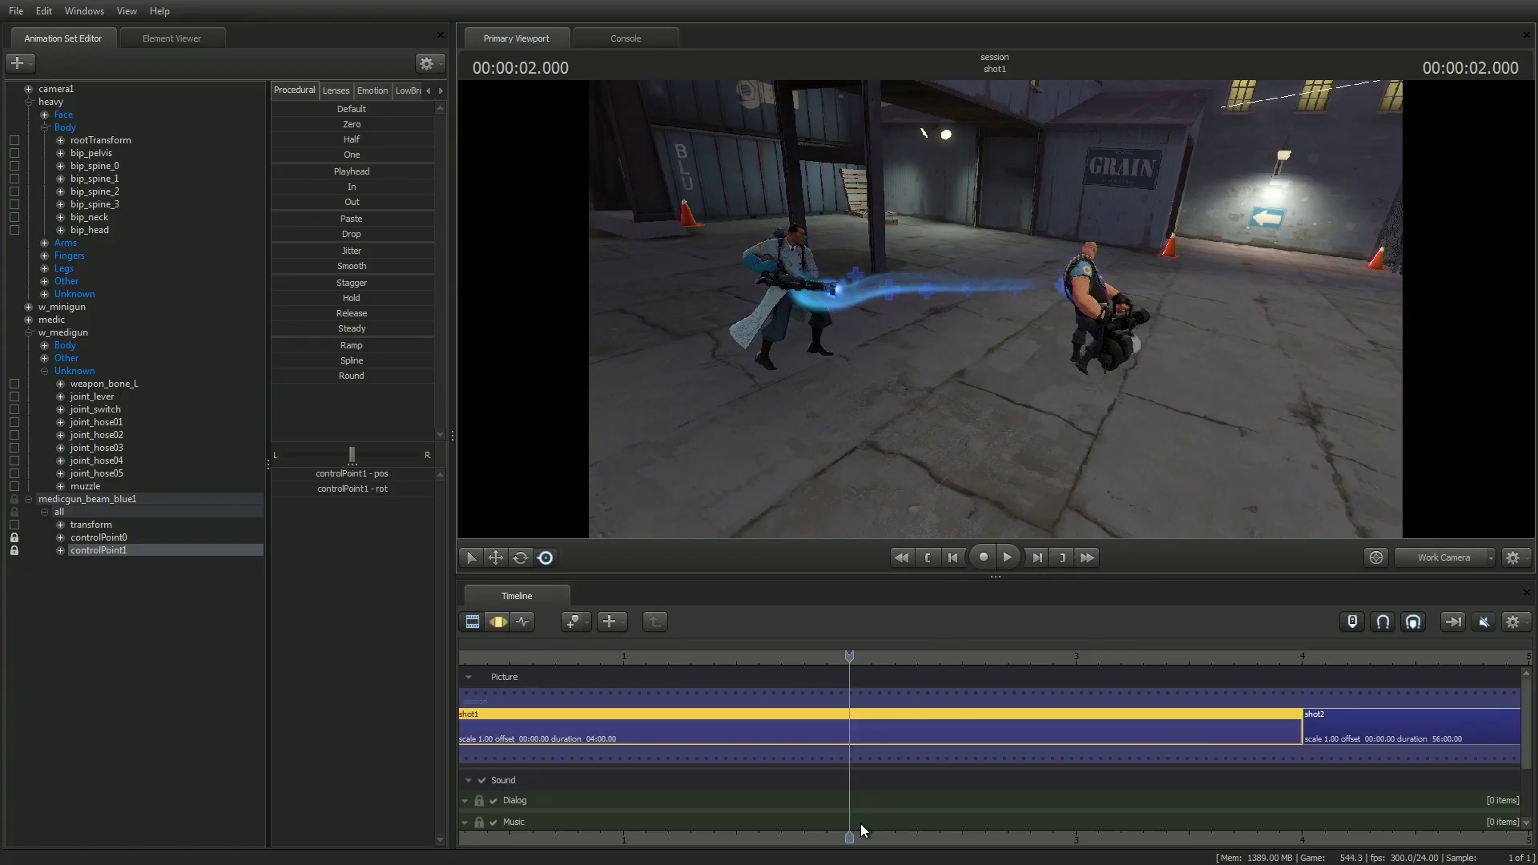
left_click_drag(851, 835, 1011, 836)
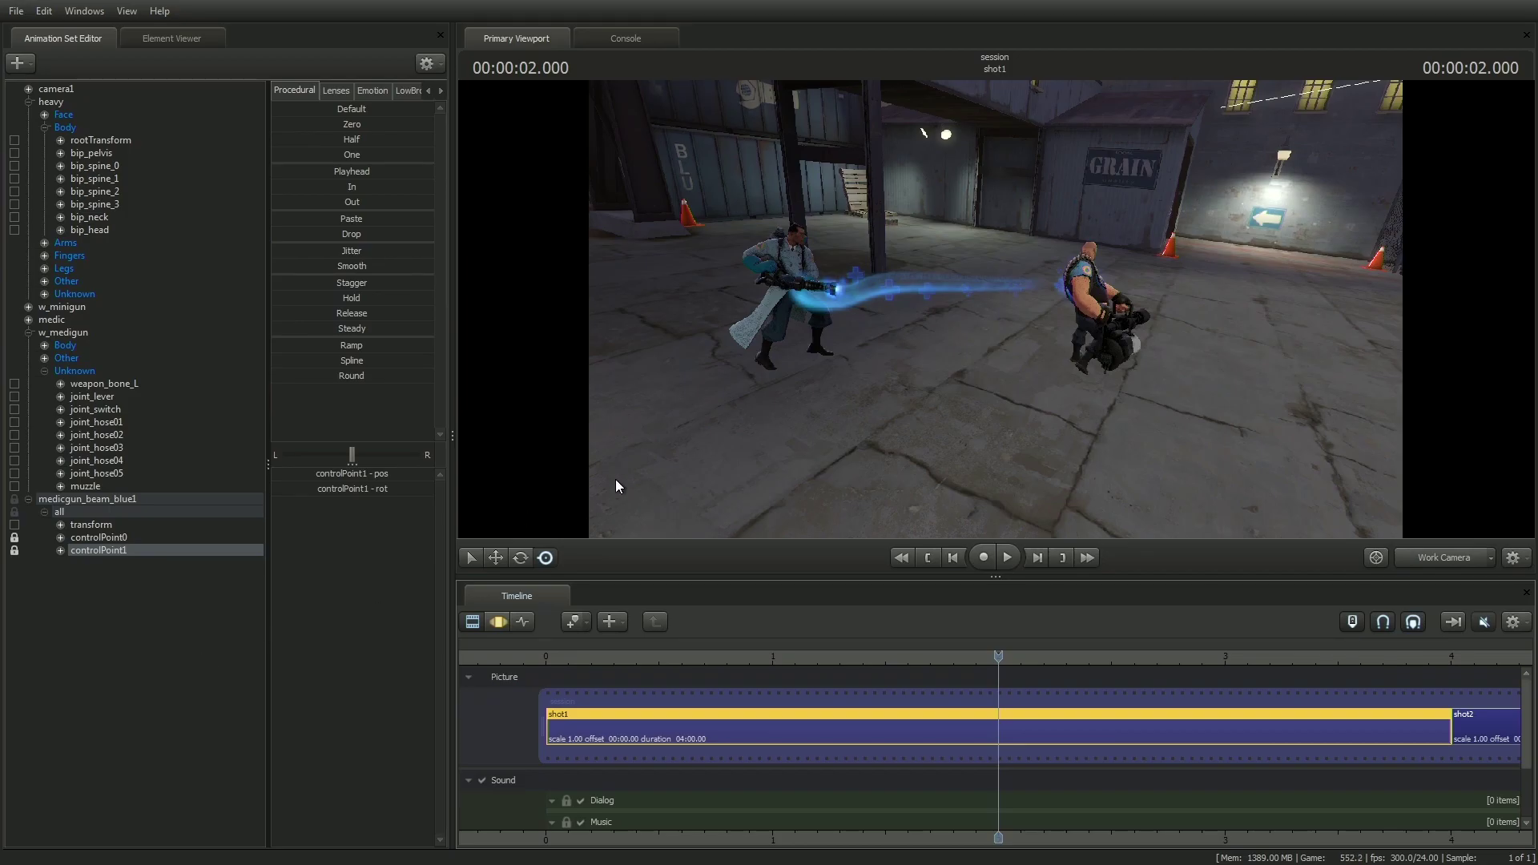
left_click_drag(803, 431, 720, 442)
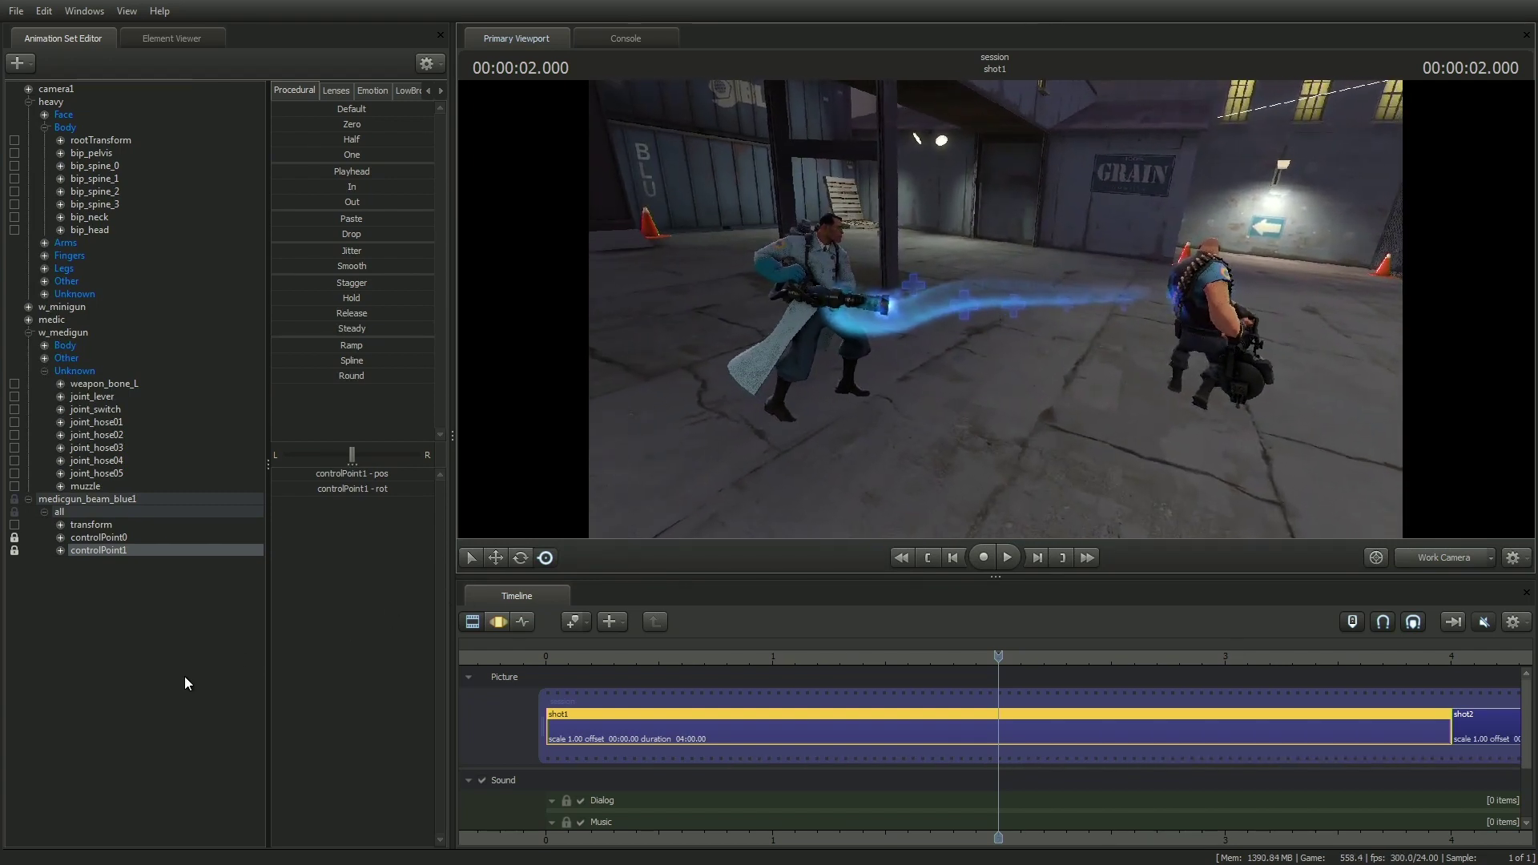
right_click(93, 499)
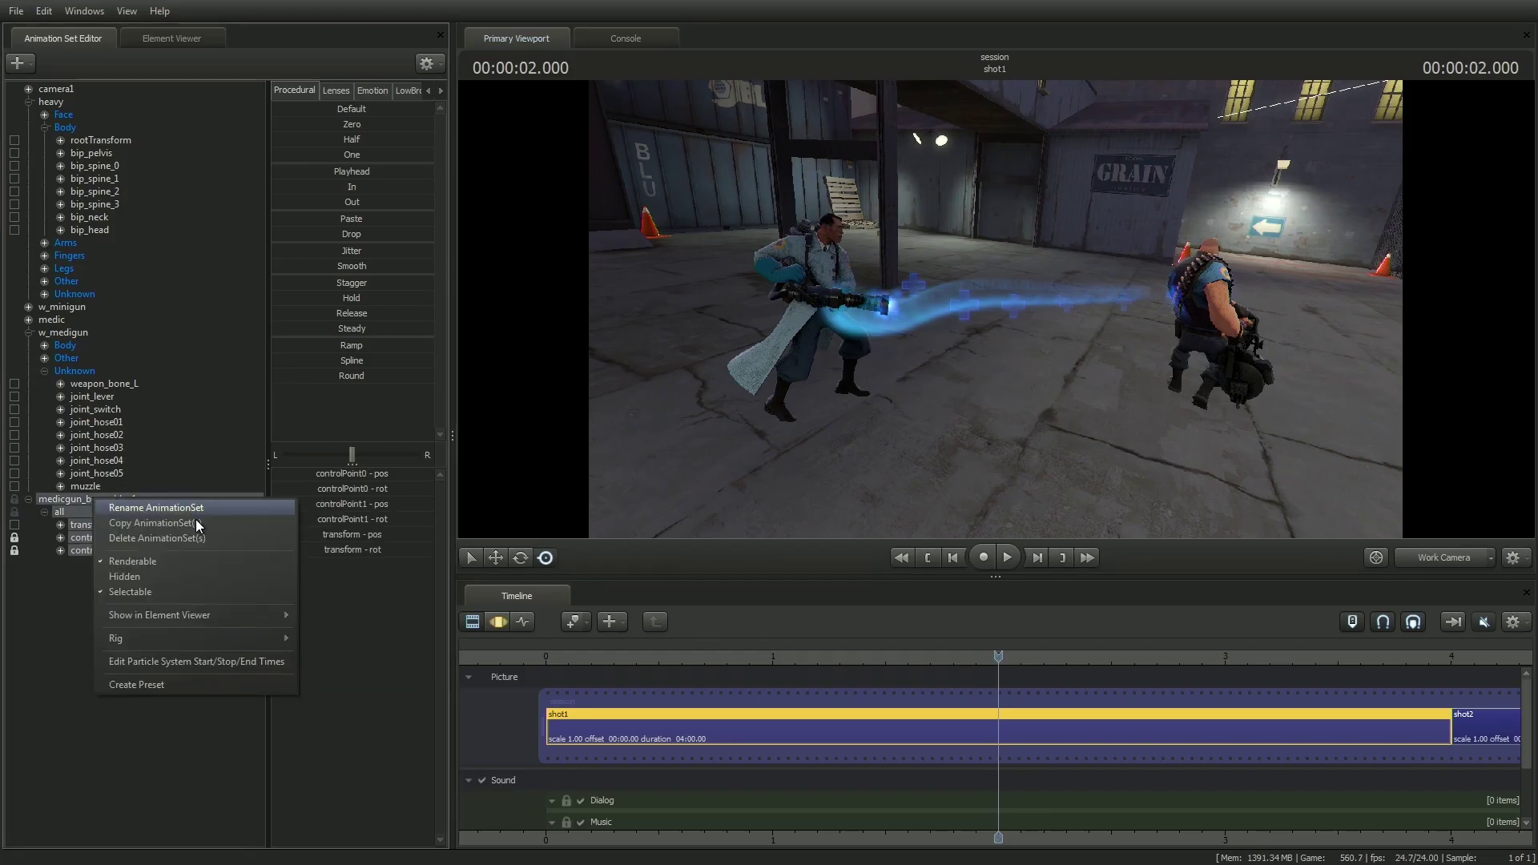
Show the beam's particle system in the Element Viewer and instance it as an editable copy
mouse_move(175, 614)
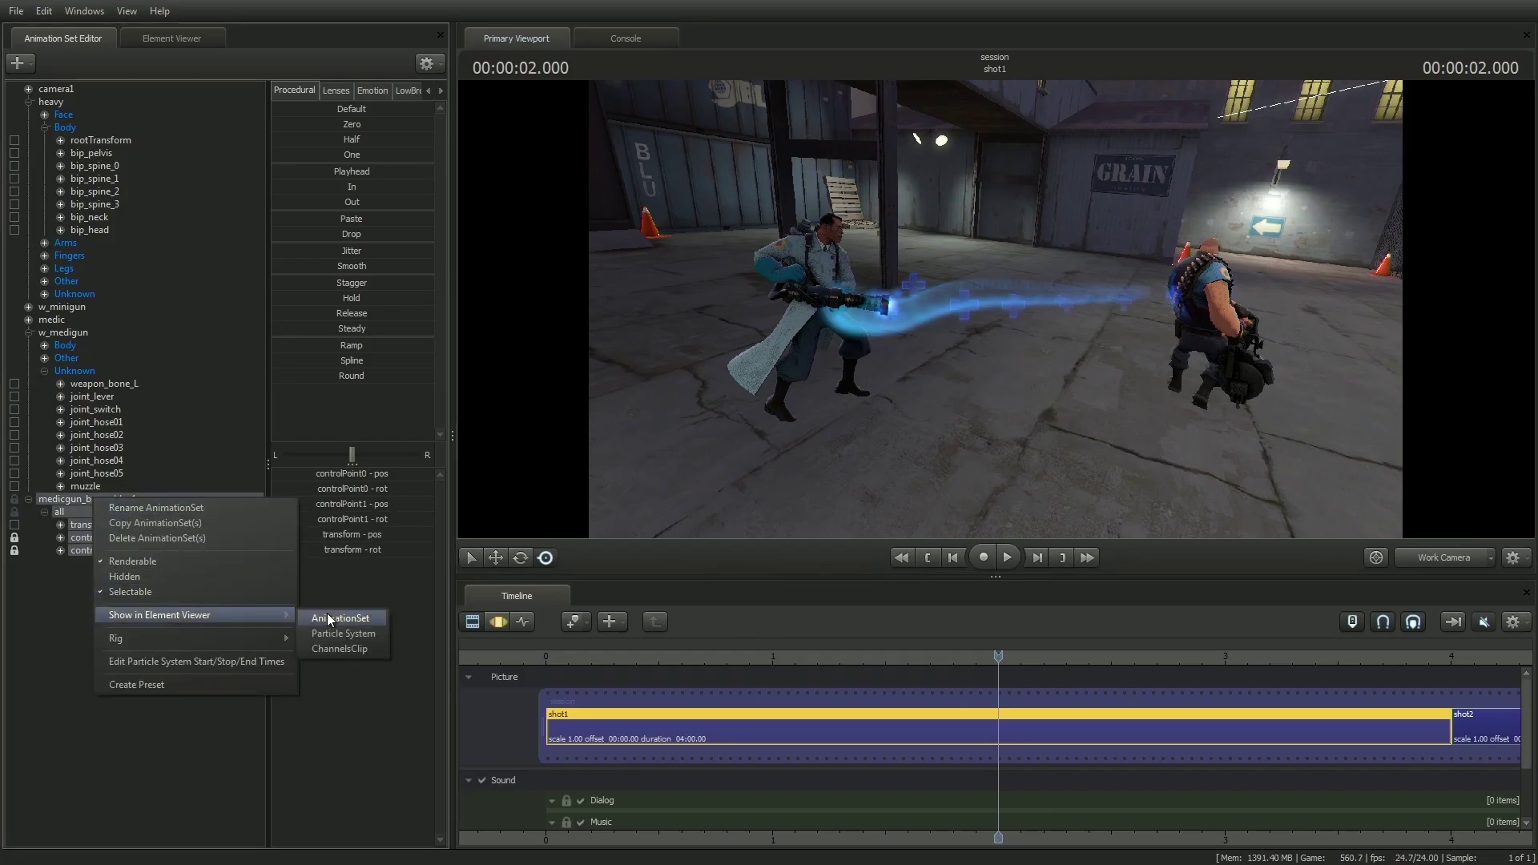
left_click(329, 633)
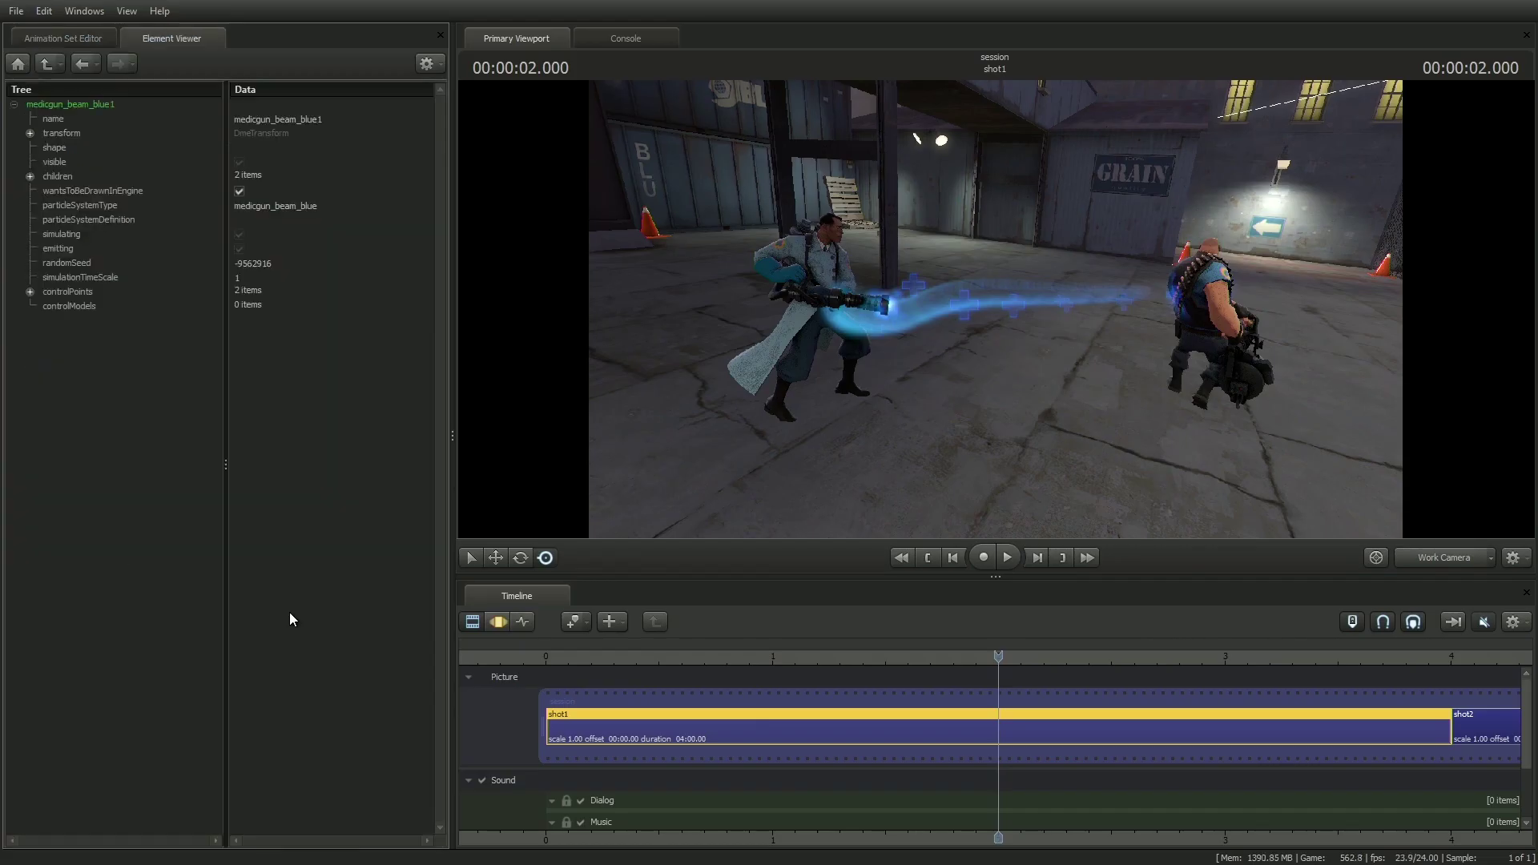
right_click(80, 99)
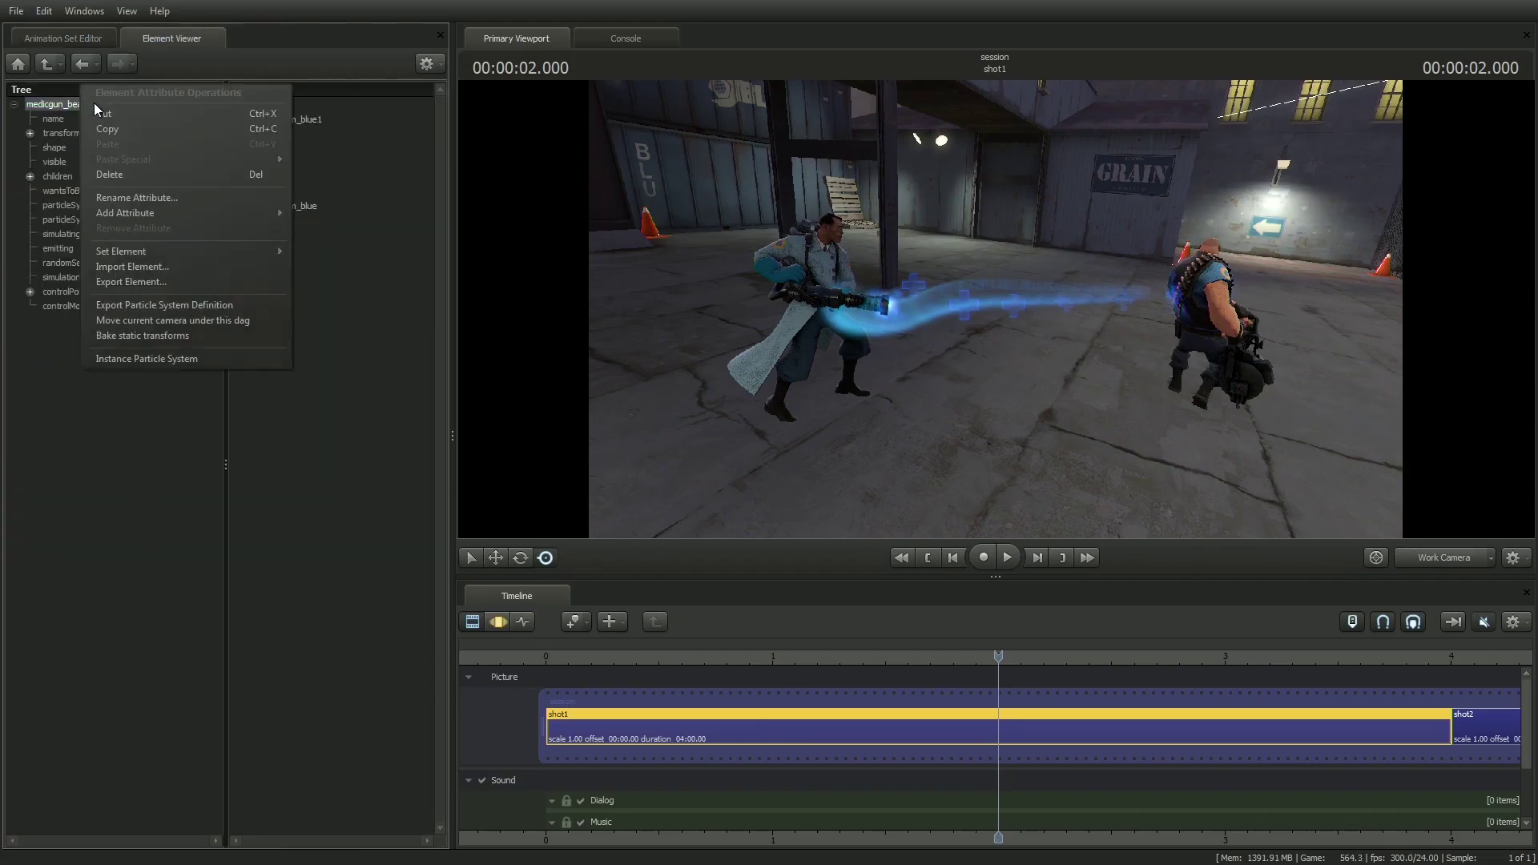
left_click(131, 358)
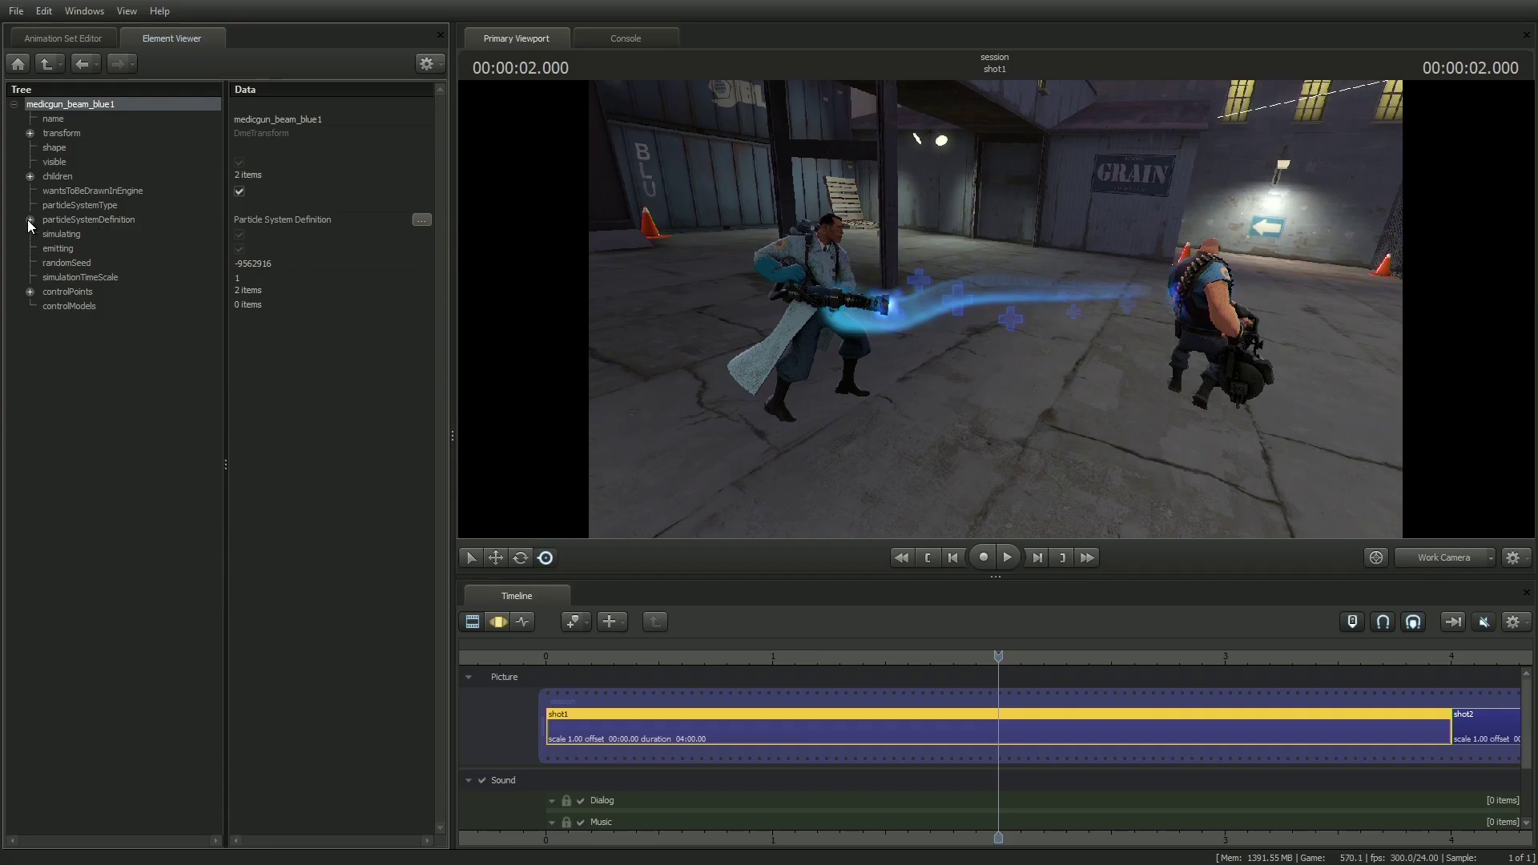
Expand particleSystemDefinition and look through its seven child effects
left_click(30, 220)
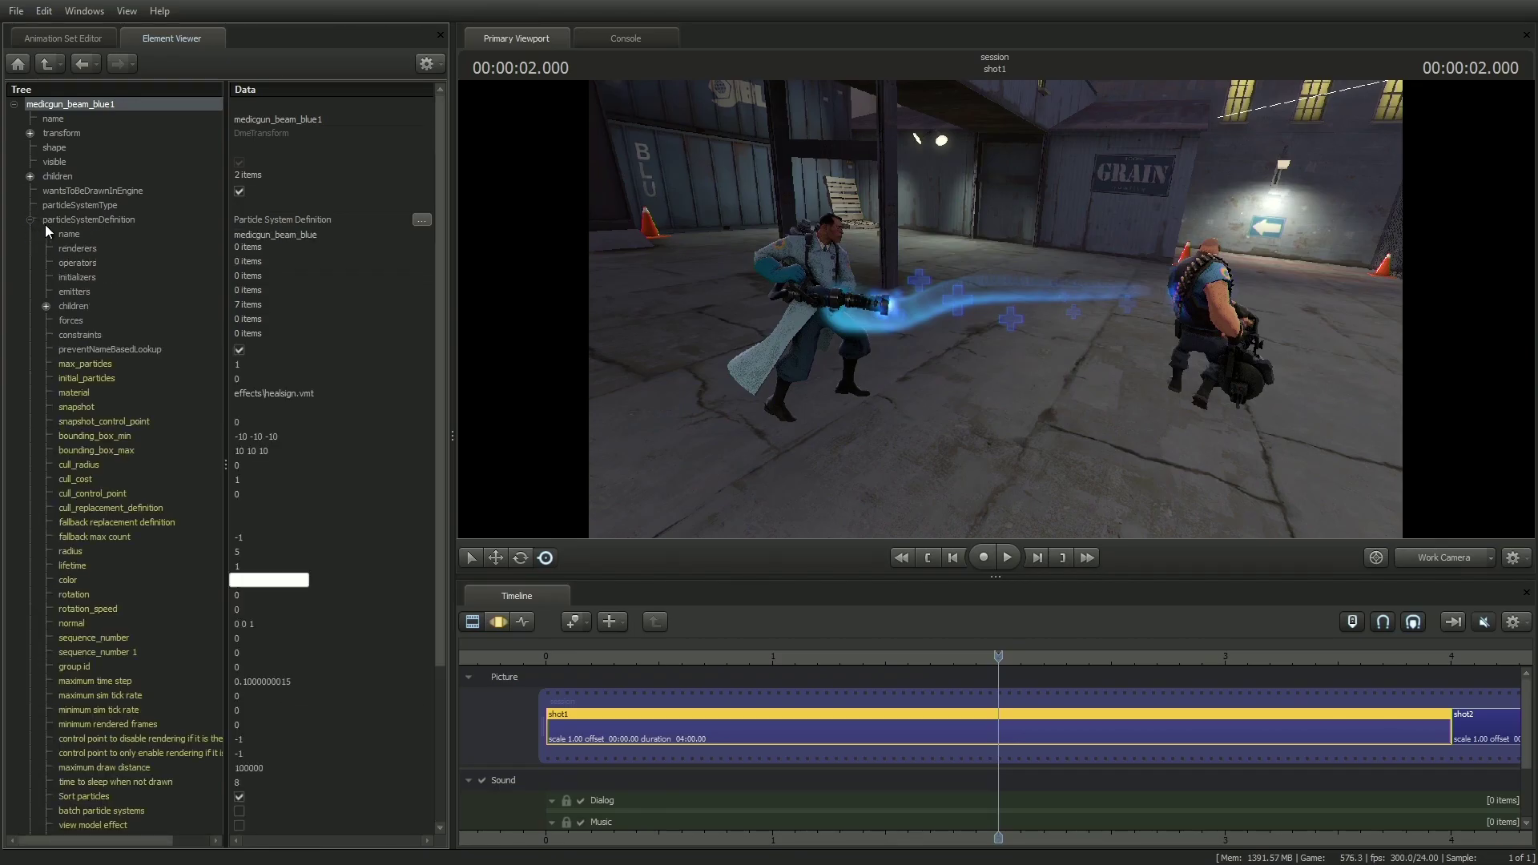
left_click(45, 306)
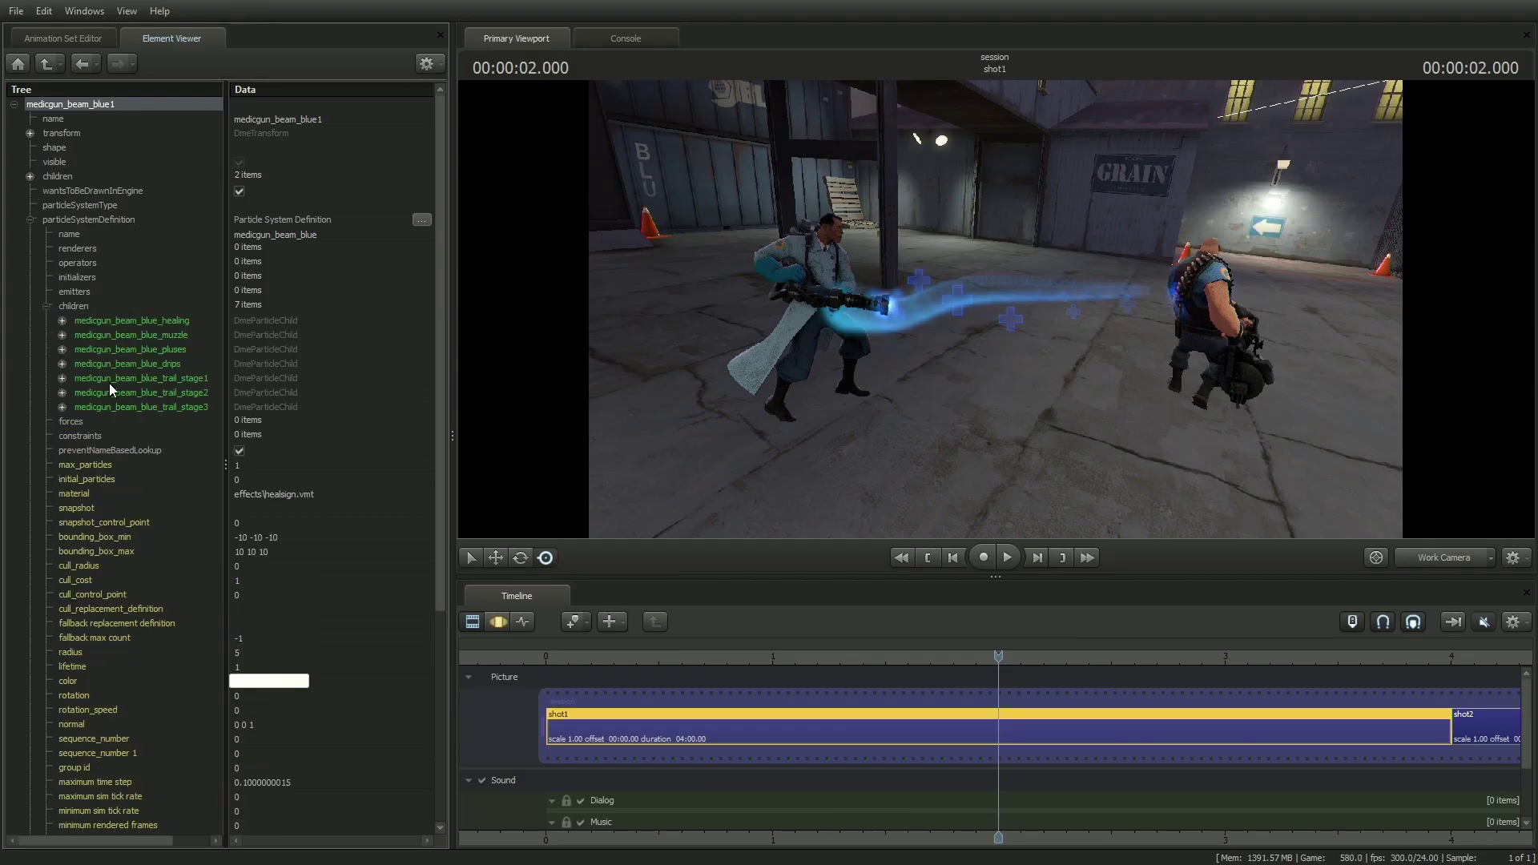
left_click(46, 306)
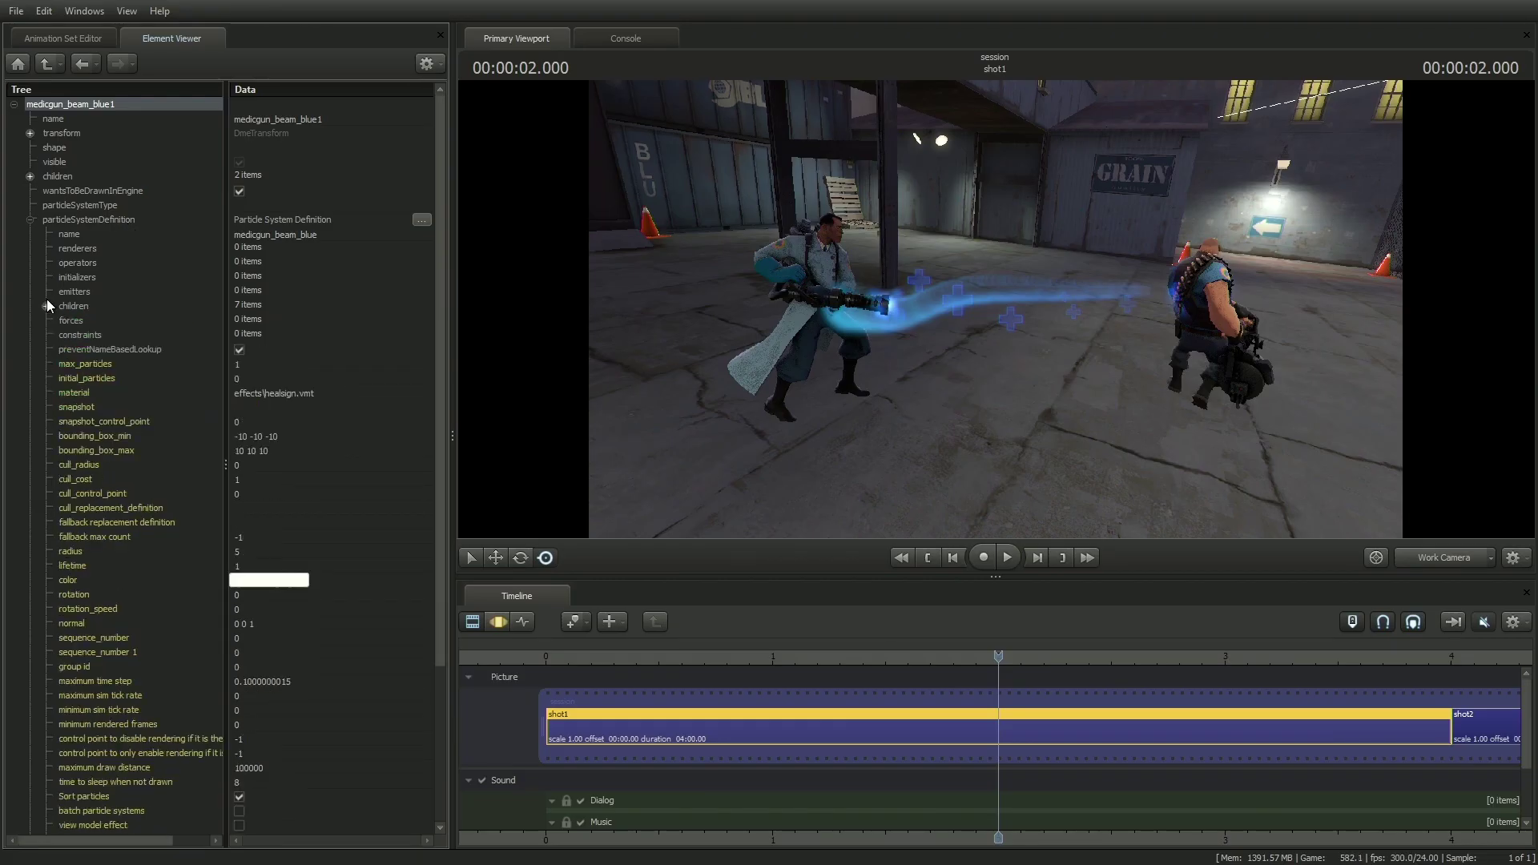
In the Particle System Editor, delete the healing, muzzle, drips, trail_stage1 and trail_stage2 children
left_click(419, 221)
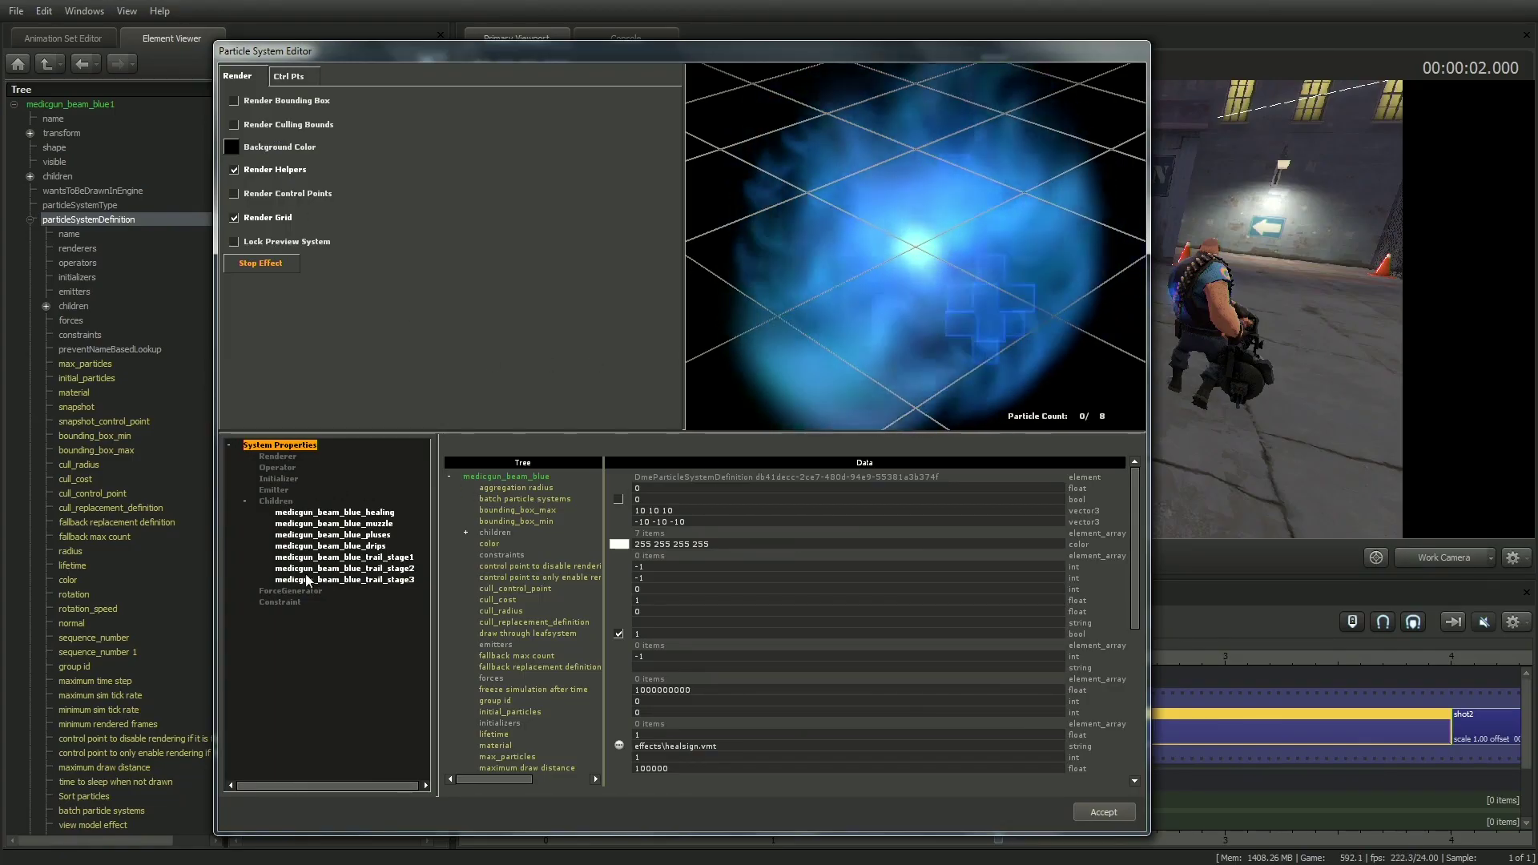
left_click(340, 513)
left_click(341, 524, "ctrl")
left_click(345, 547, "ctrl")
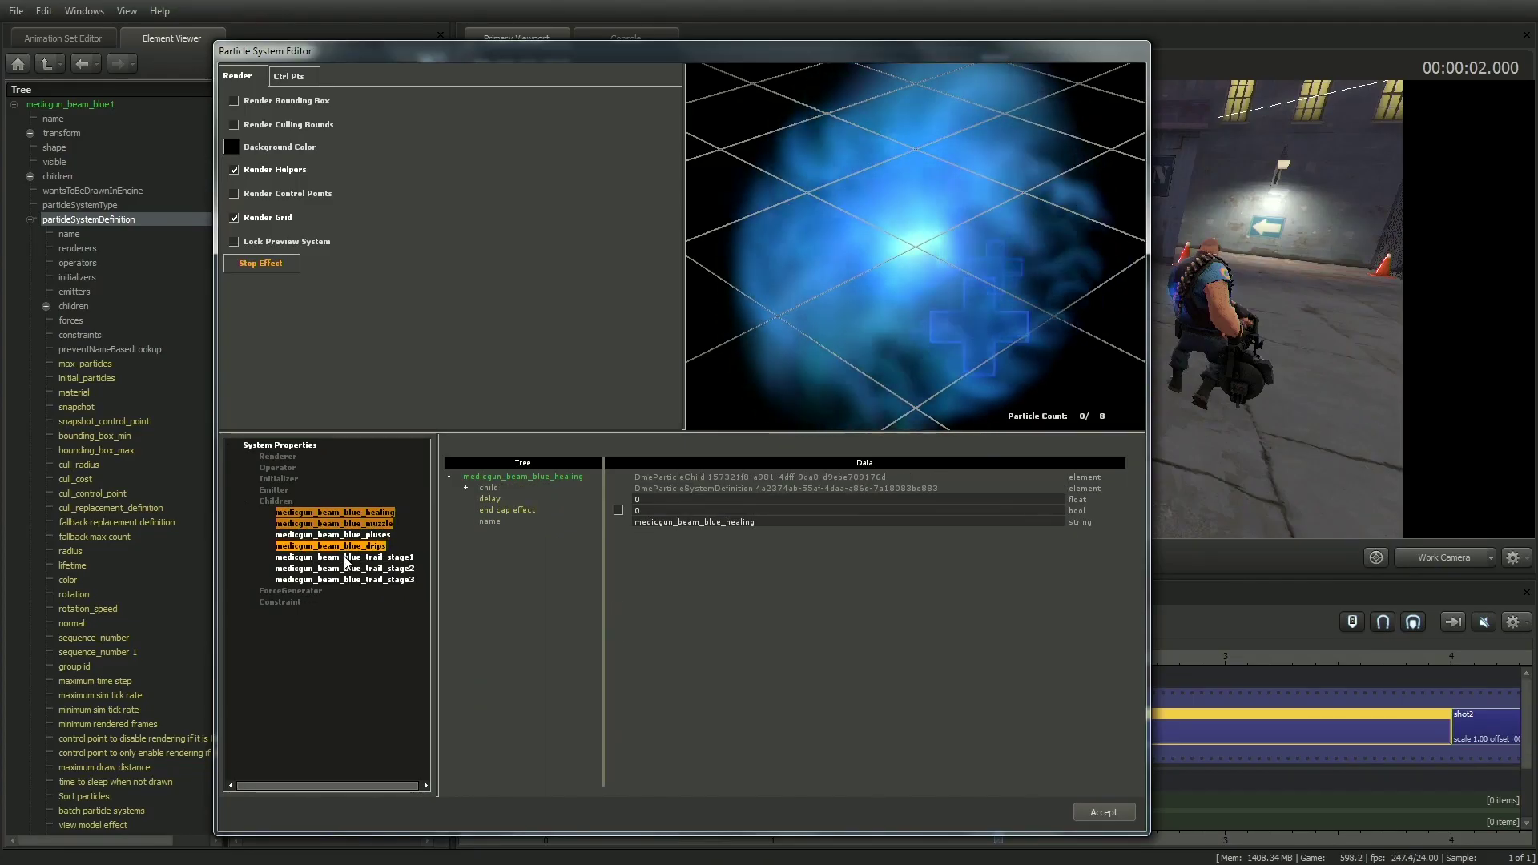
left_click(346, 557, "ctrl")
left_click(347, 569, "ctrl")
key("Delete")
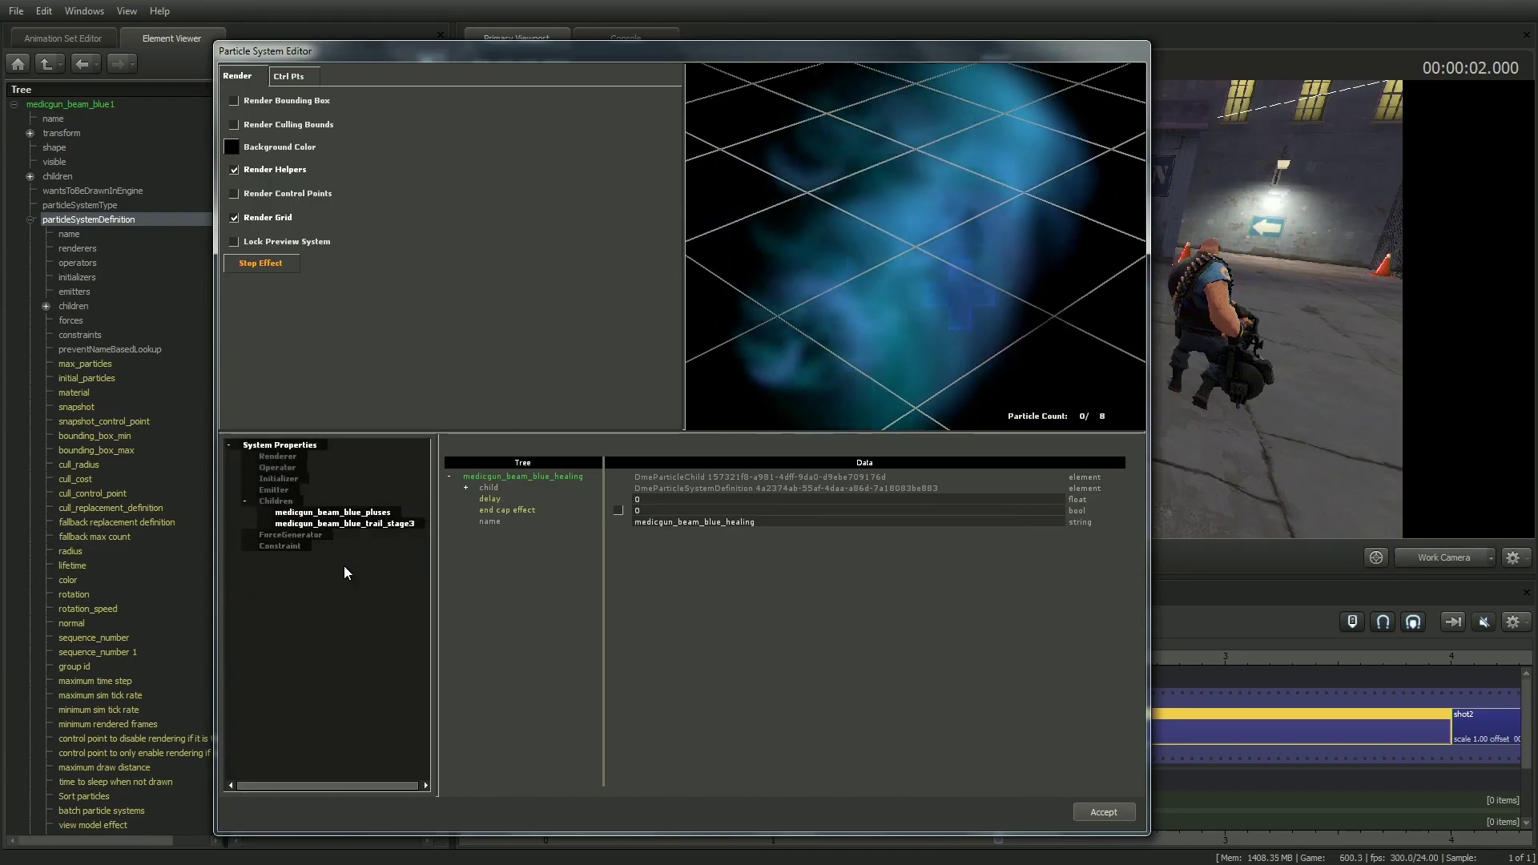
Accept the trimmed system and open the trail_stage3 child in the Particle System Editor
left_click(1102, 812)
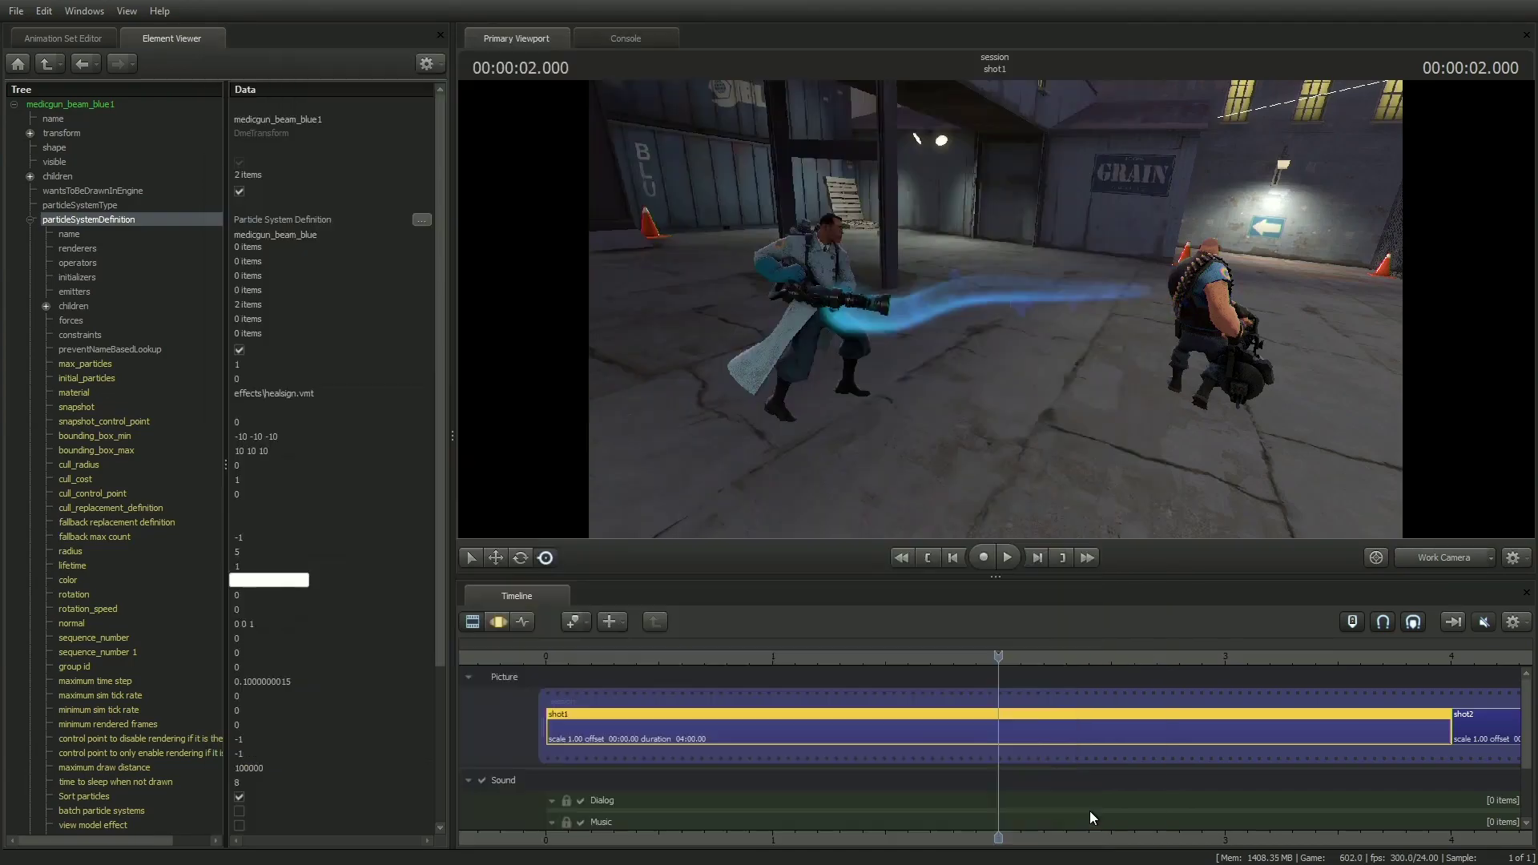
left_click(46, 307)
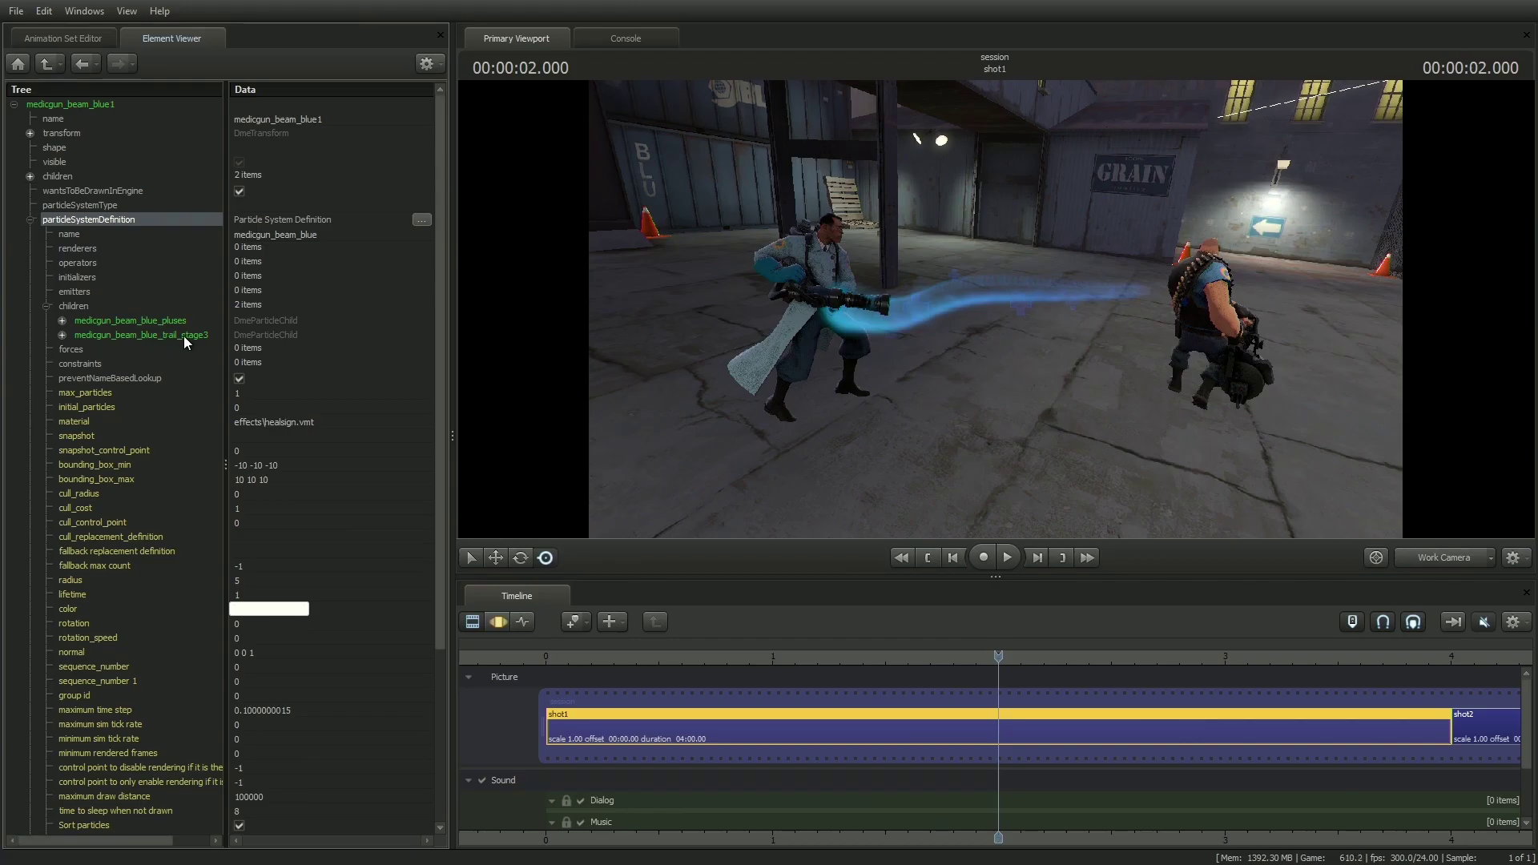
left_click(62, 335)
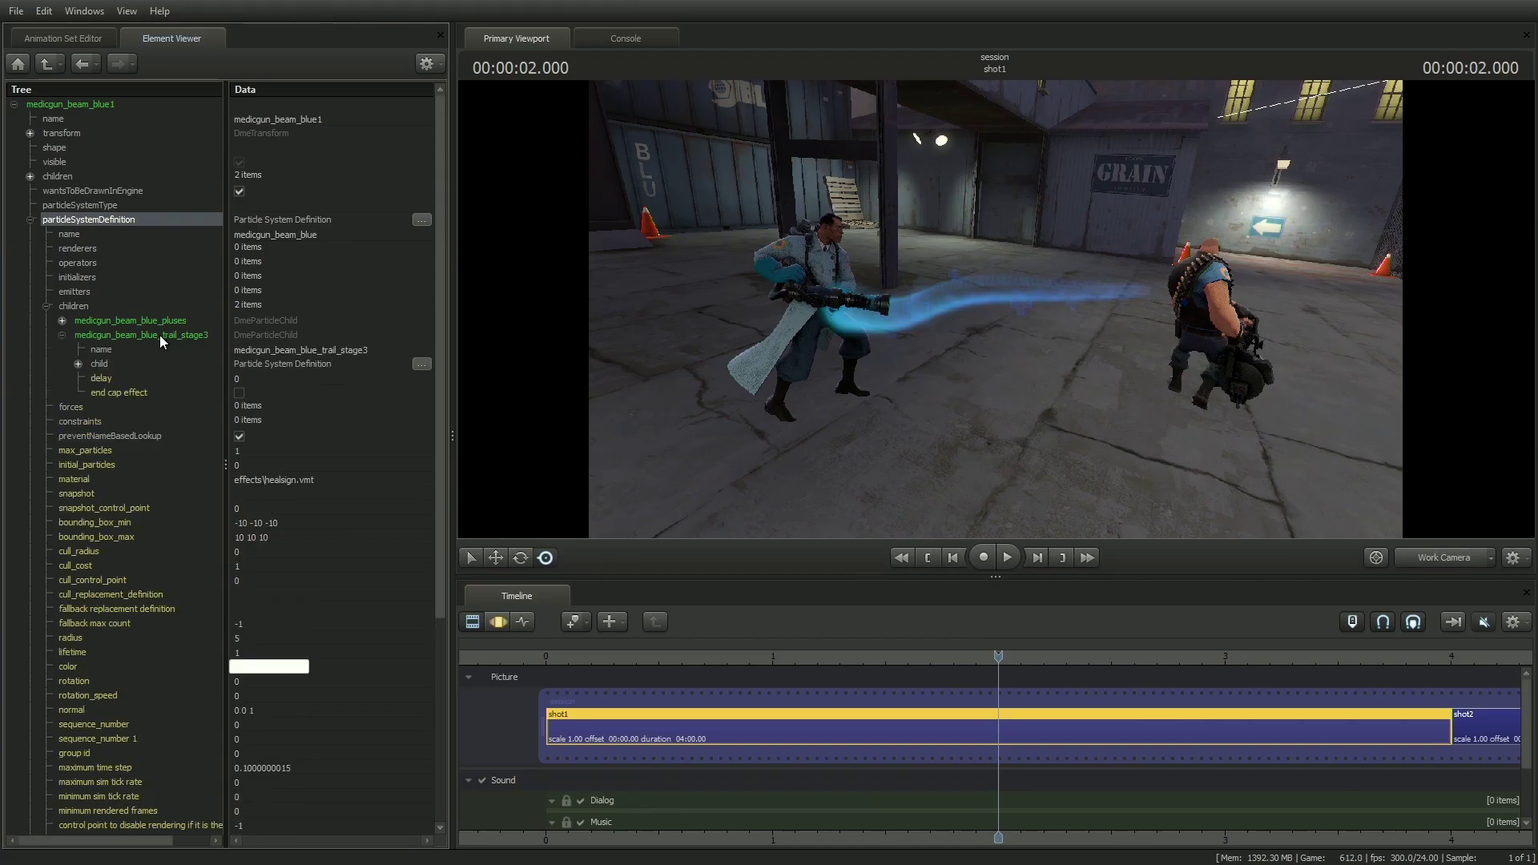
left_click(418, 364)
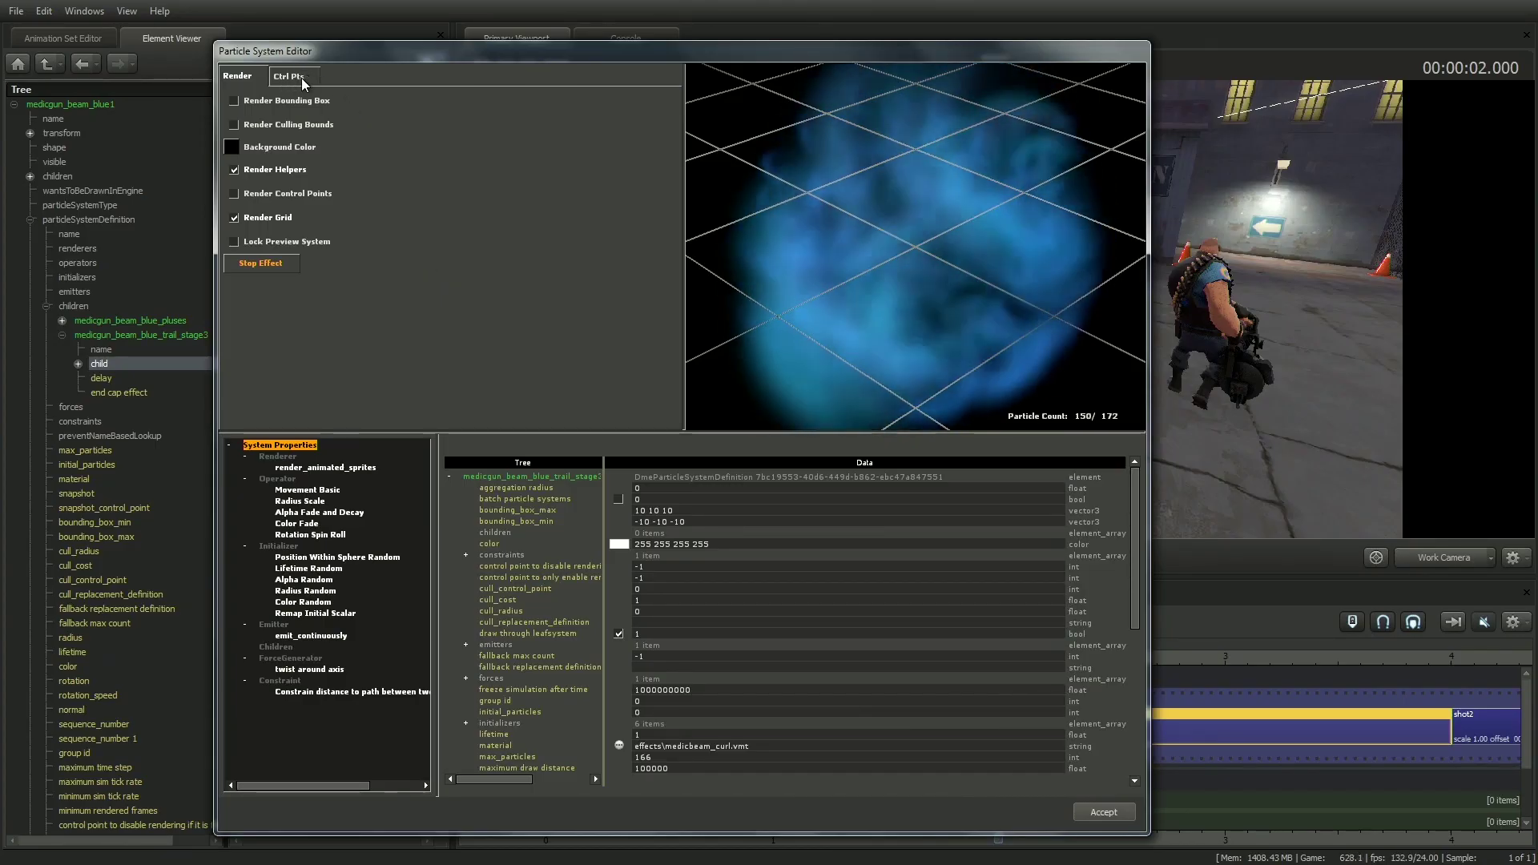
left_click(301, 79)
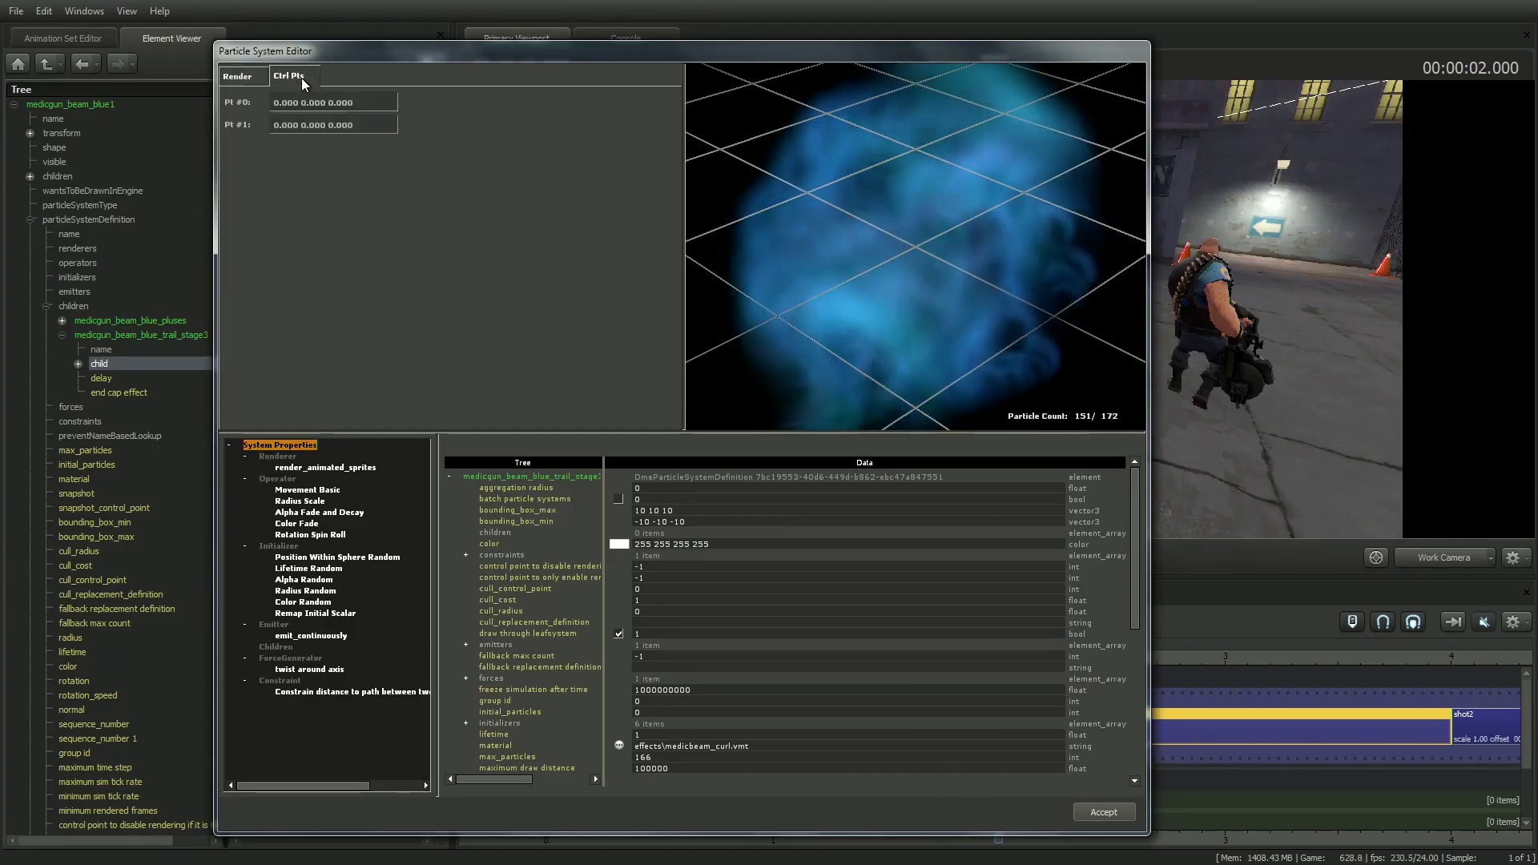
Set preview control point 1 to 100 0 0, then orbit and zoom to see the arc
left_click(281, 131)
type("10")
key("Return")
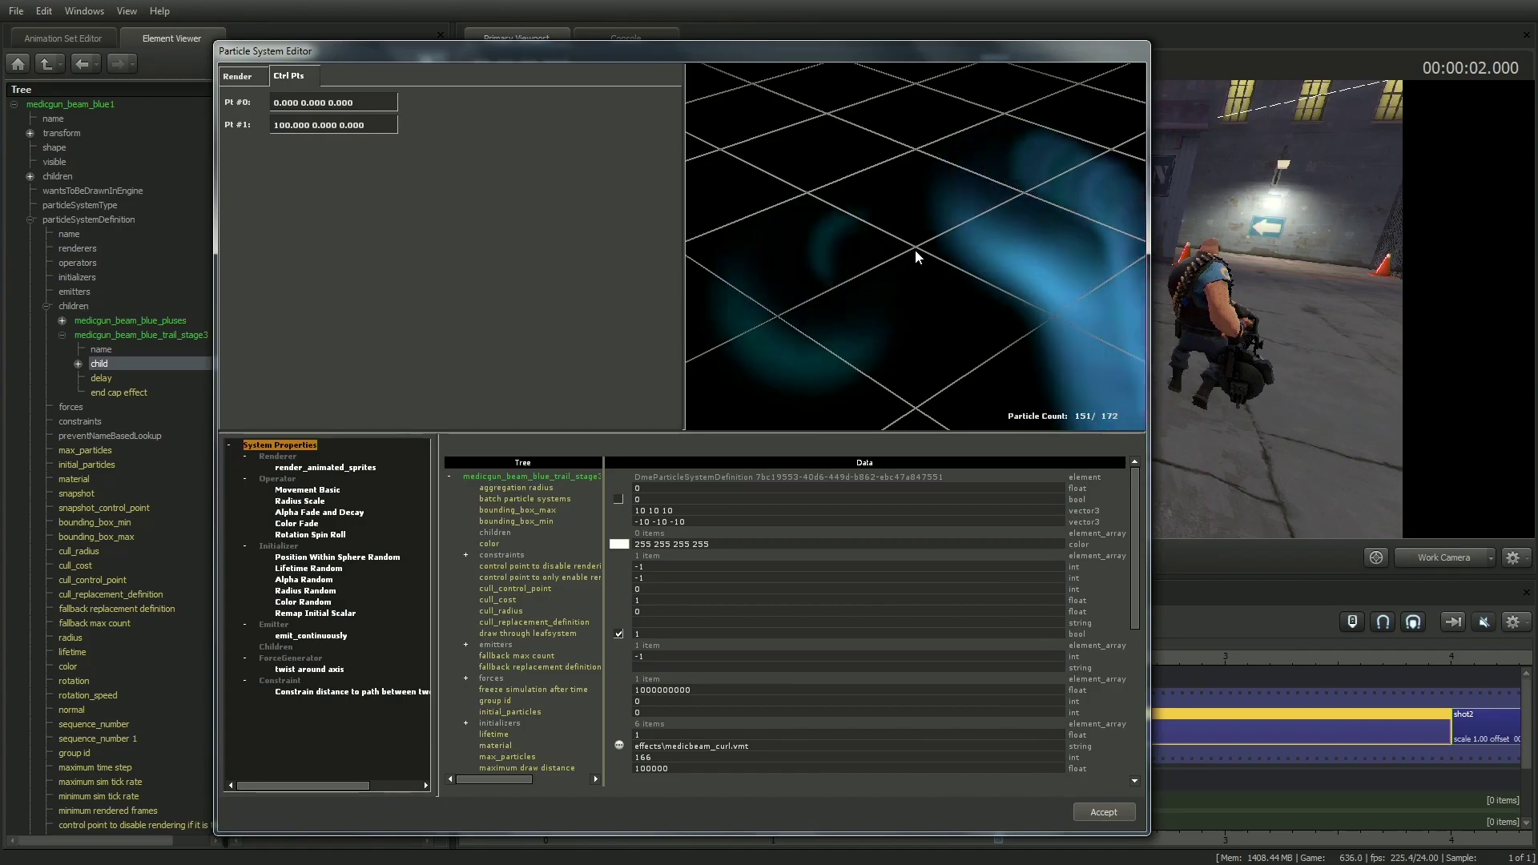
left_click_drag(915, 249, 851, 258)
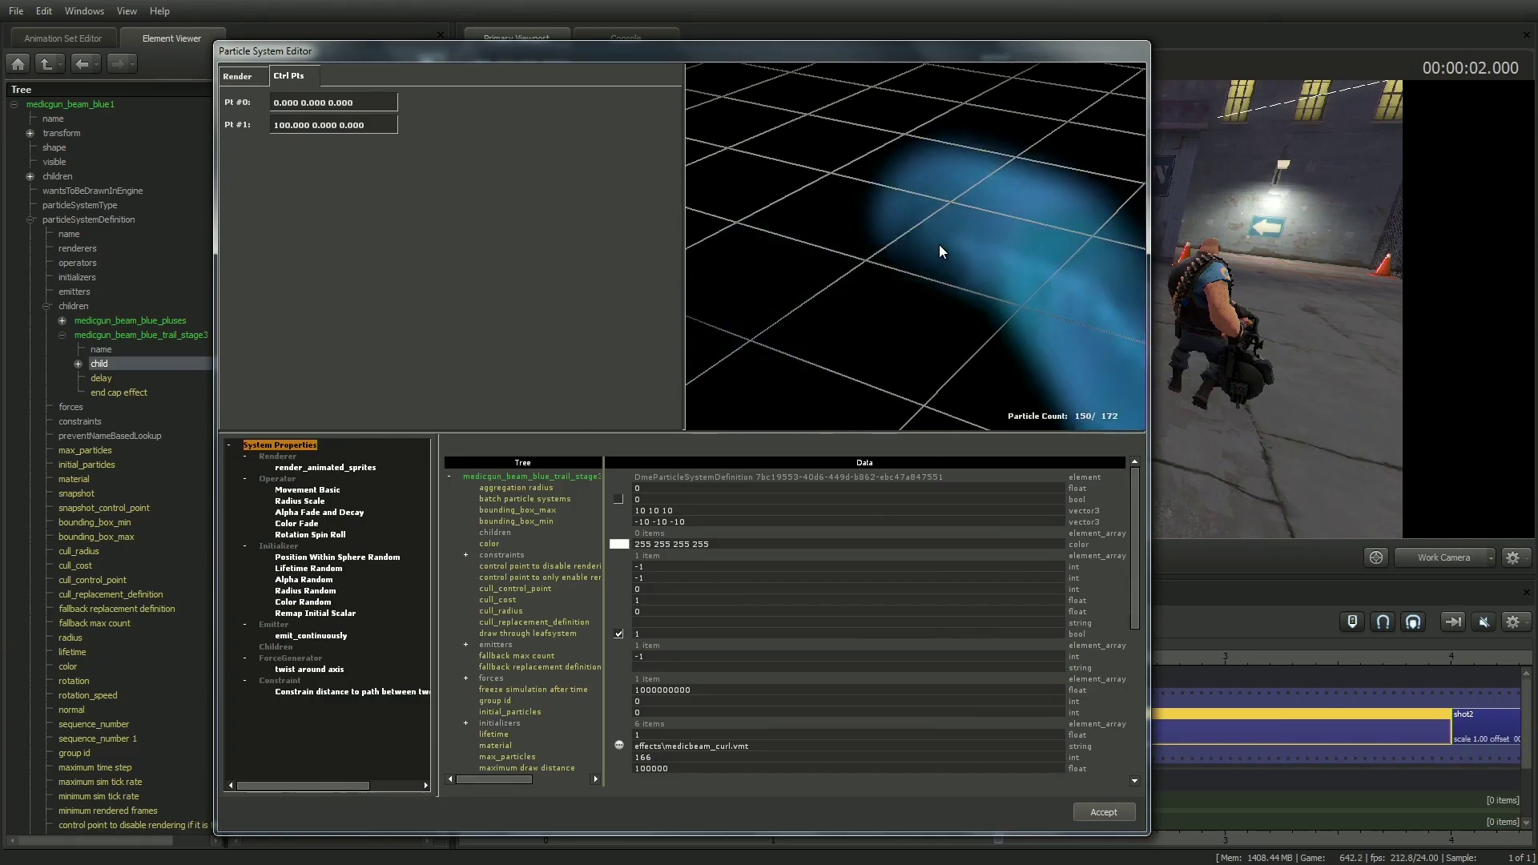
scroll(915, 246, "down", 5)
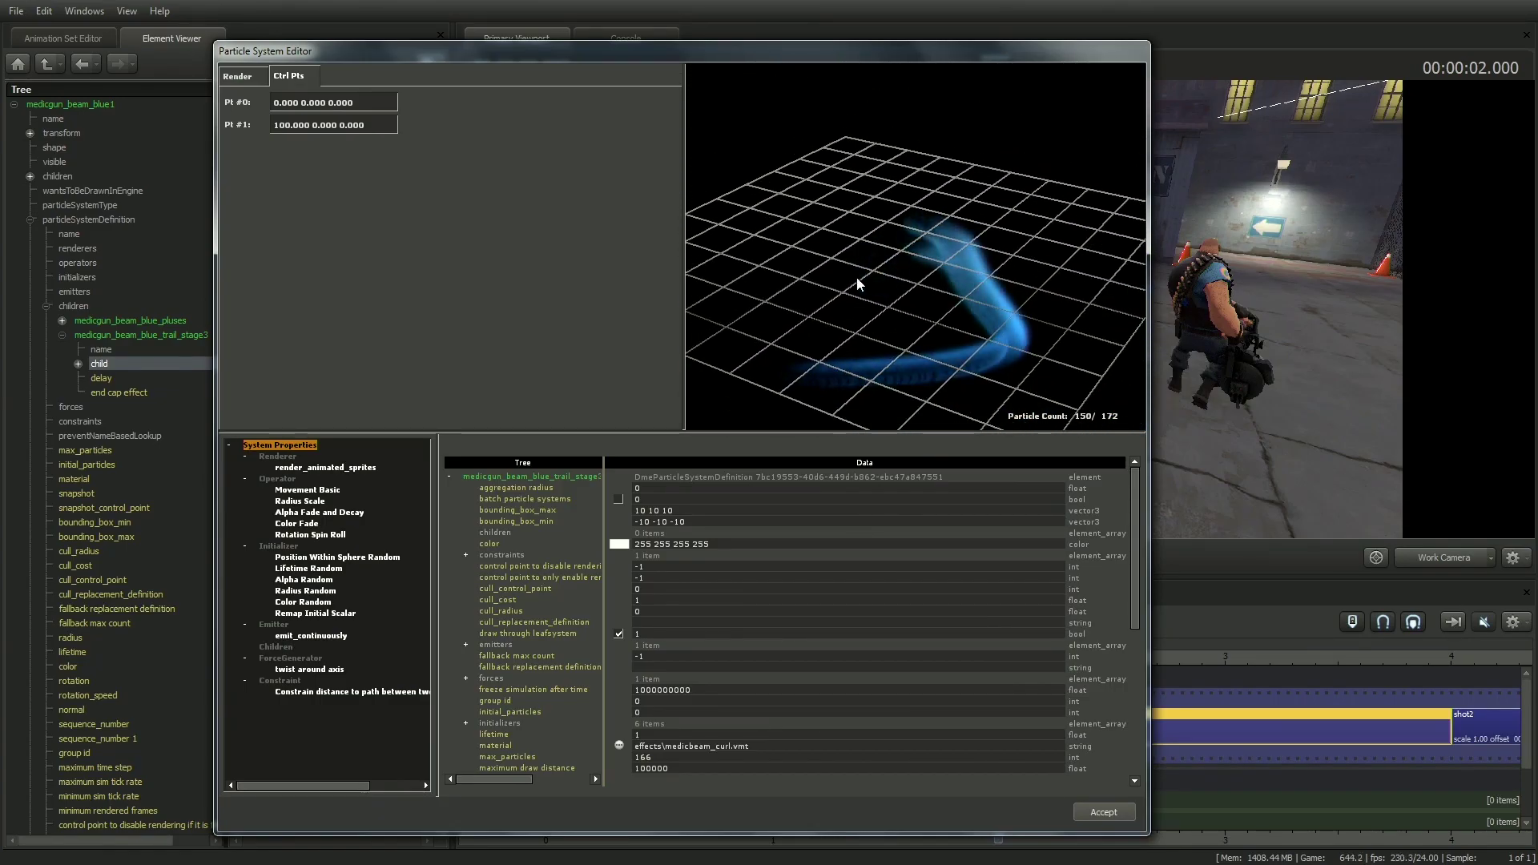
left_click_drag(864, 287, 864, 287)
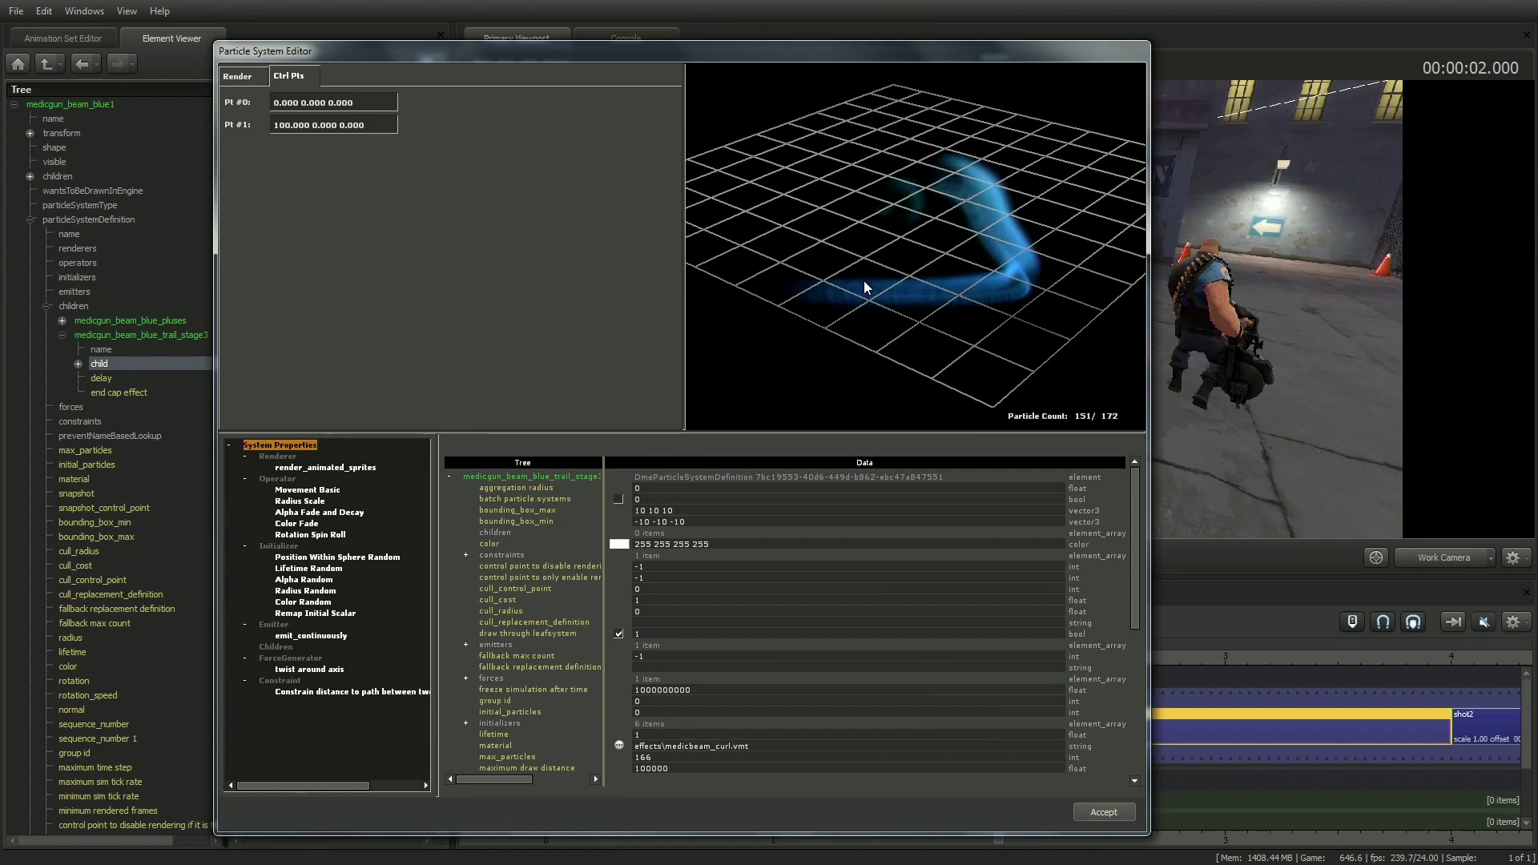
Browse beam materials, preview a vignette VMT, and cancel to keep medicbeam_curl
left_click(619, 744)
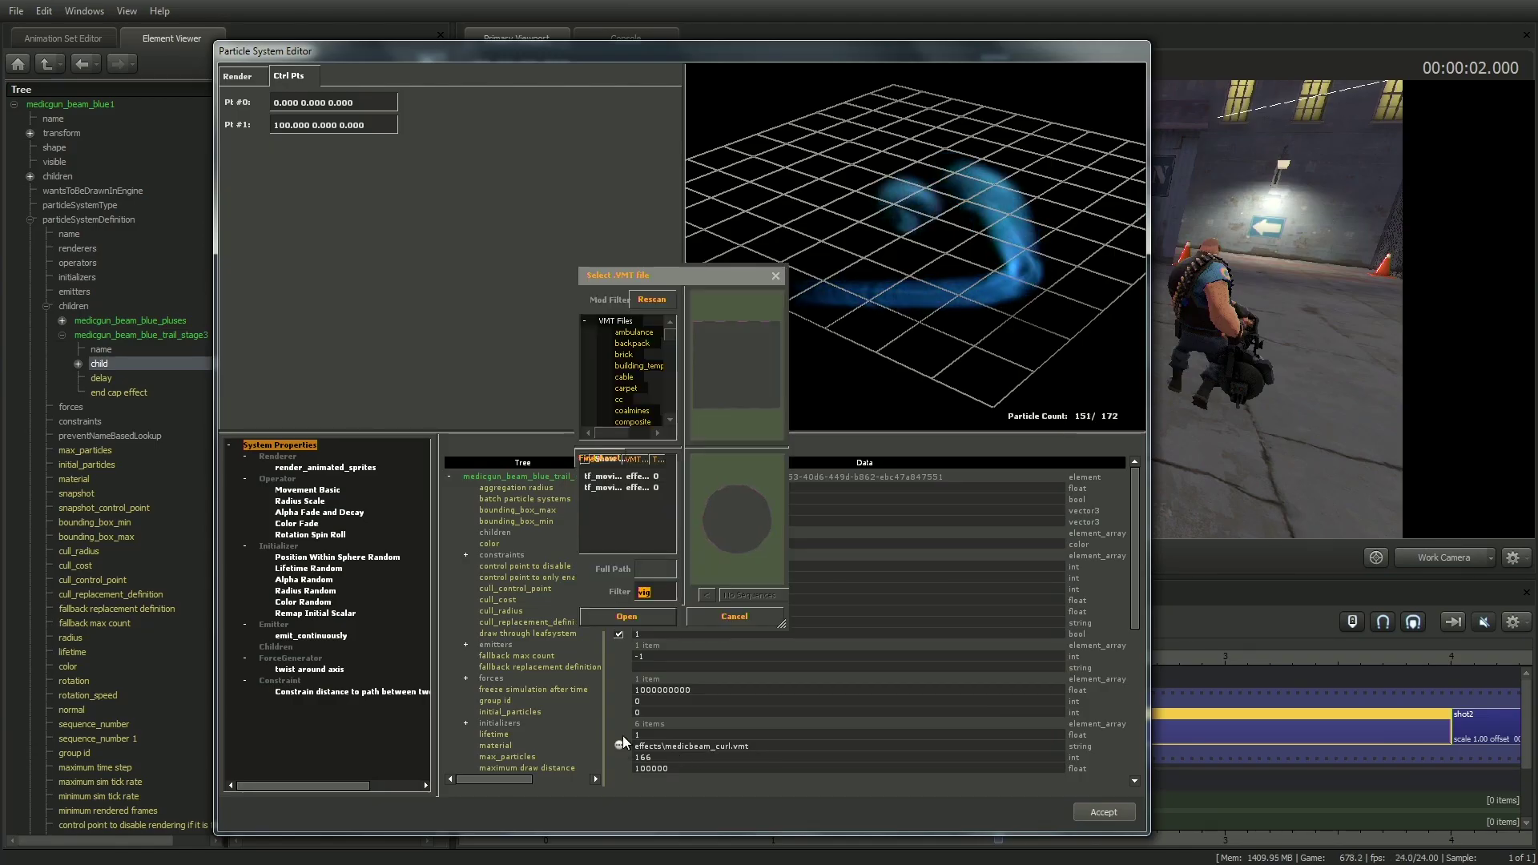
left_click_drag(781, 628, 1011, 719)
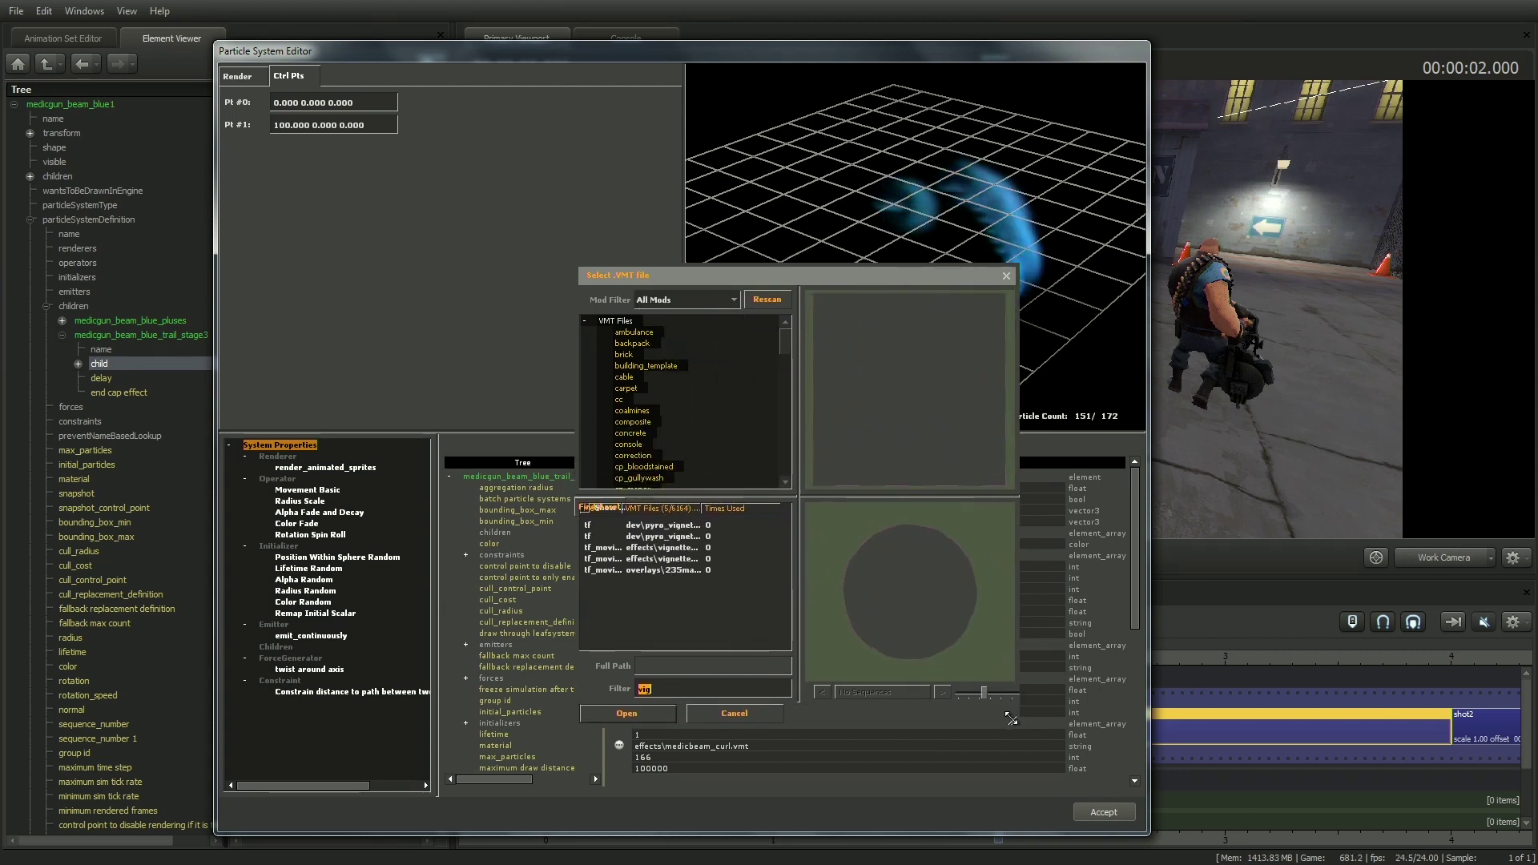
left_click(668, 568)
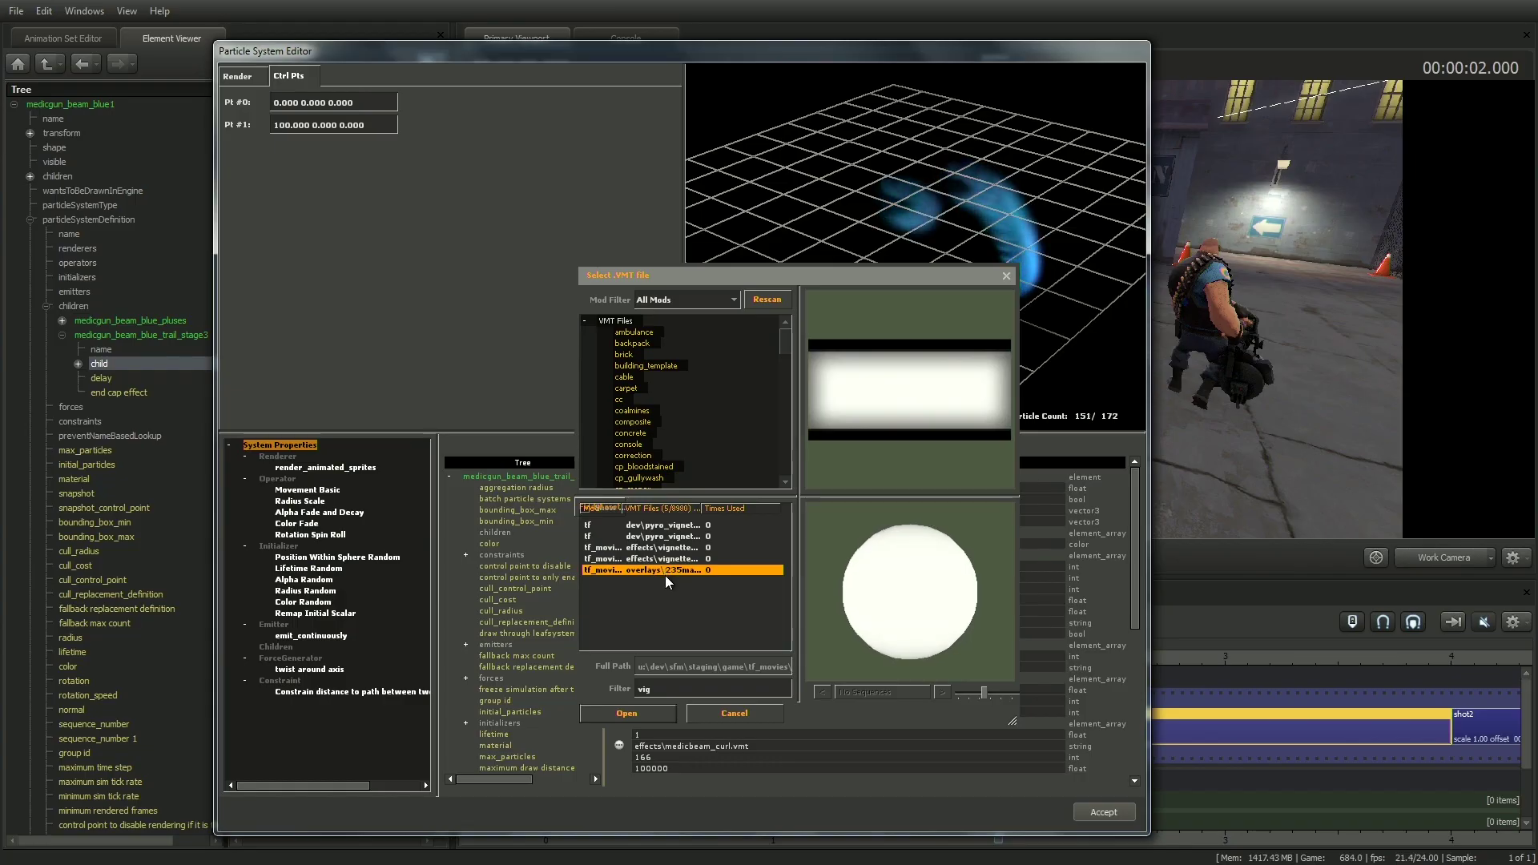
left_click(729, 714)
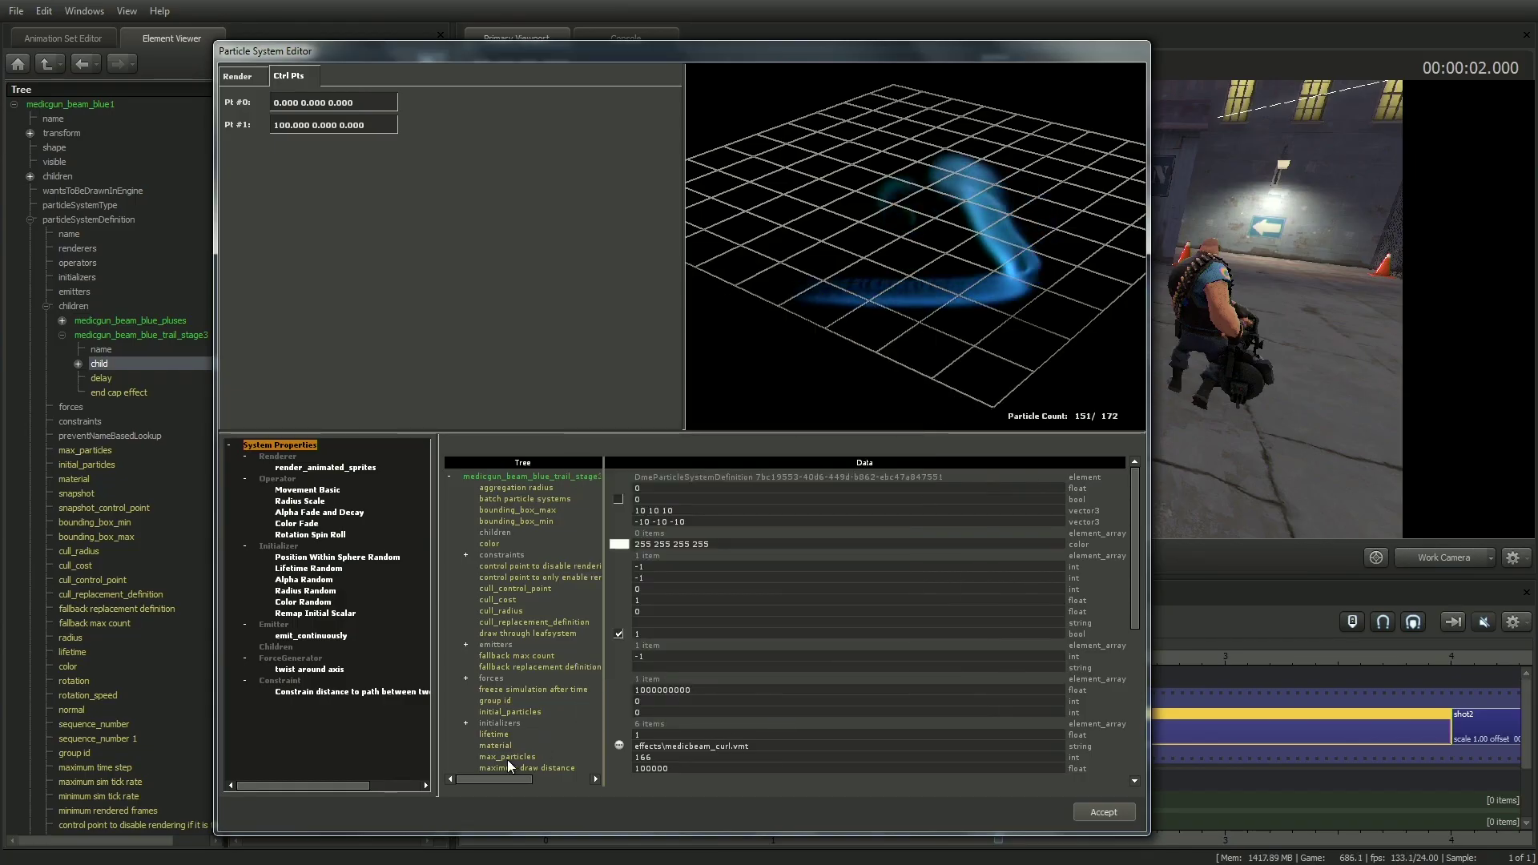
Change the effect's max_particles from 166 to 250
left_click(670, 757)
left_click_drag(670, 756, 633, 760)
type("250")
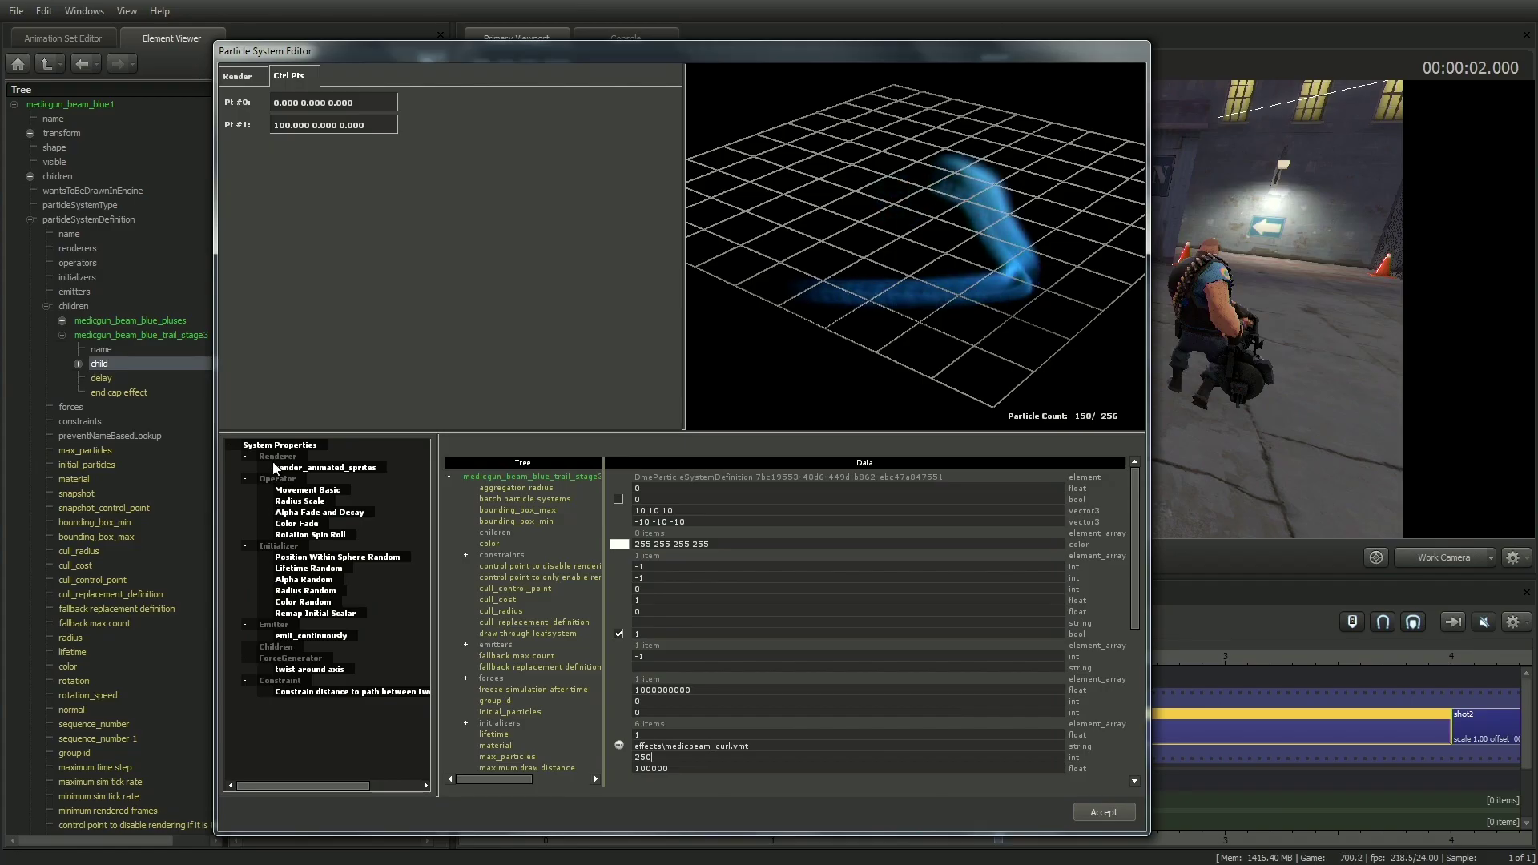
left_click(278, 547)
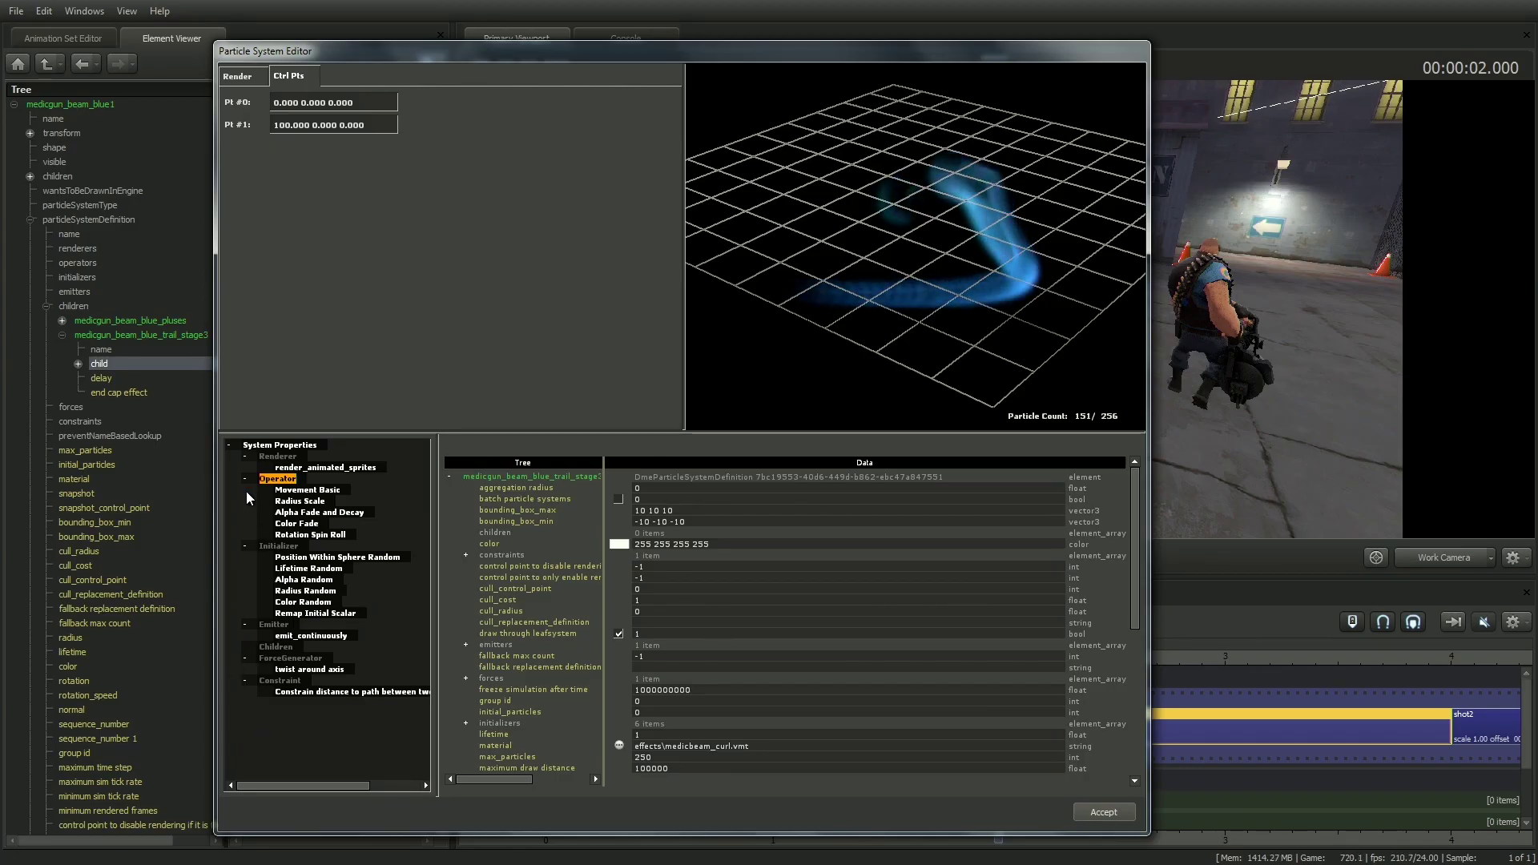
right_click(278, 481)
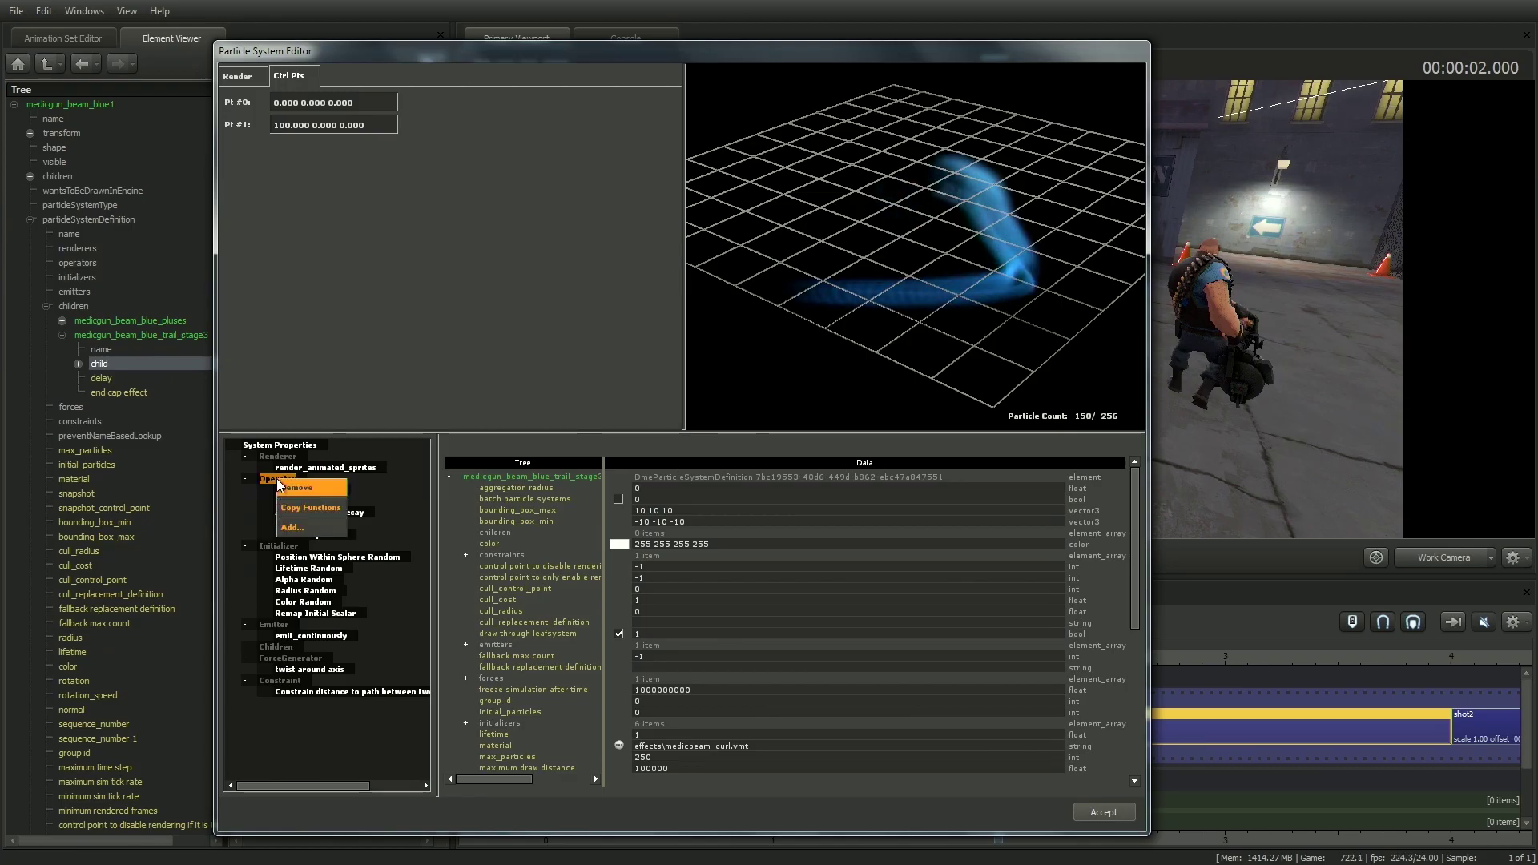
left_click(292, 527)
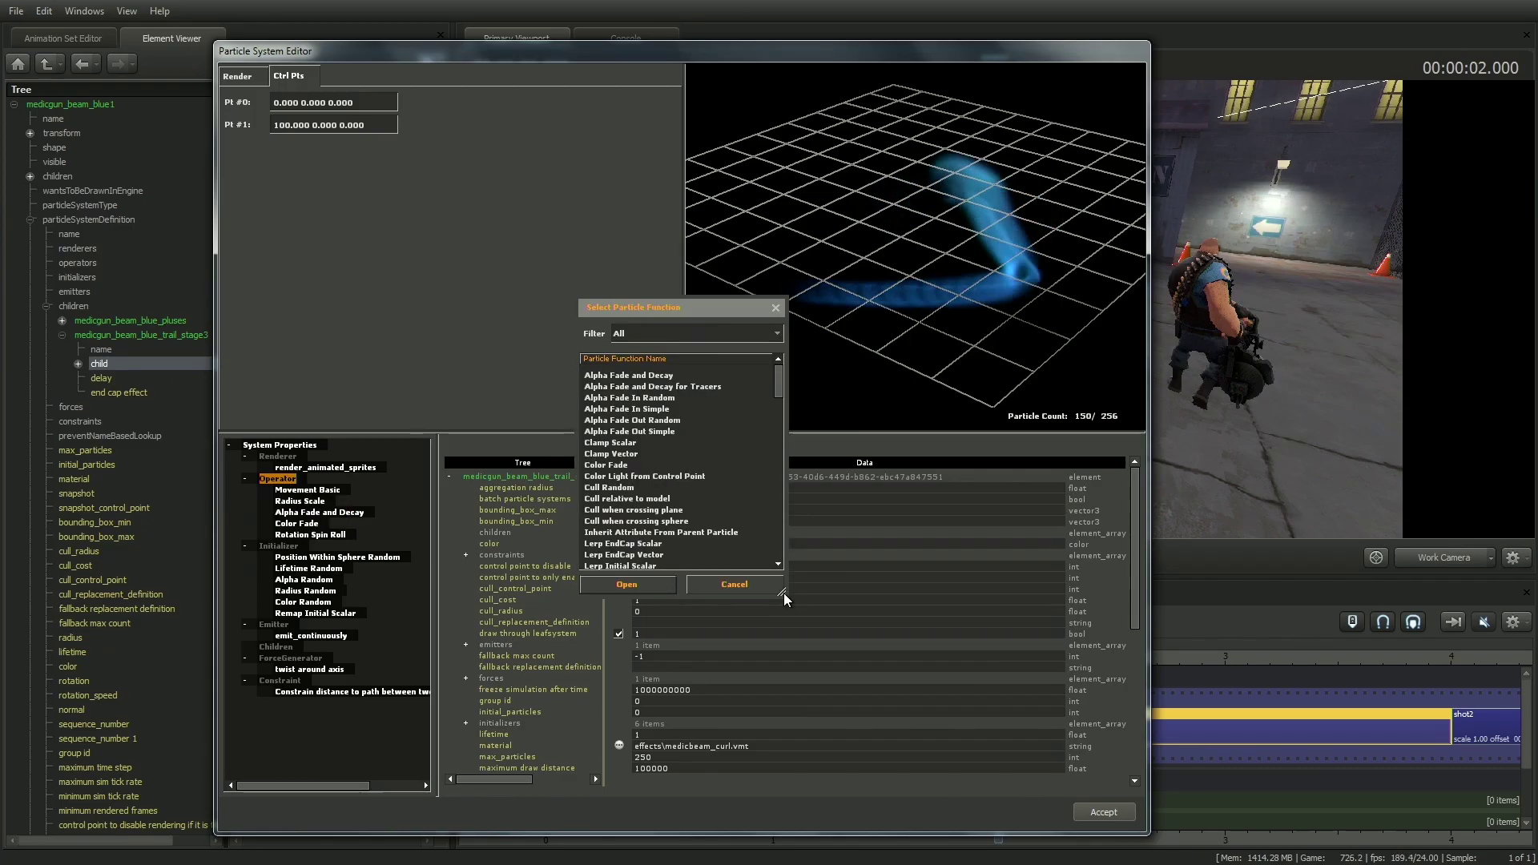
left_click_drag(782, 593, 794, 811)
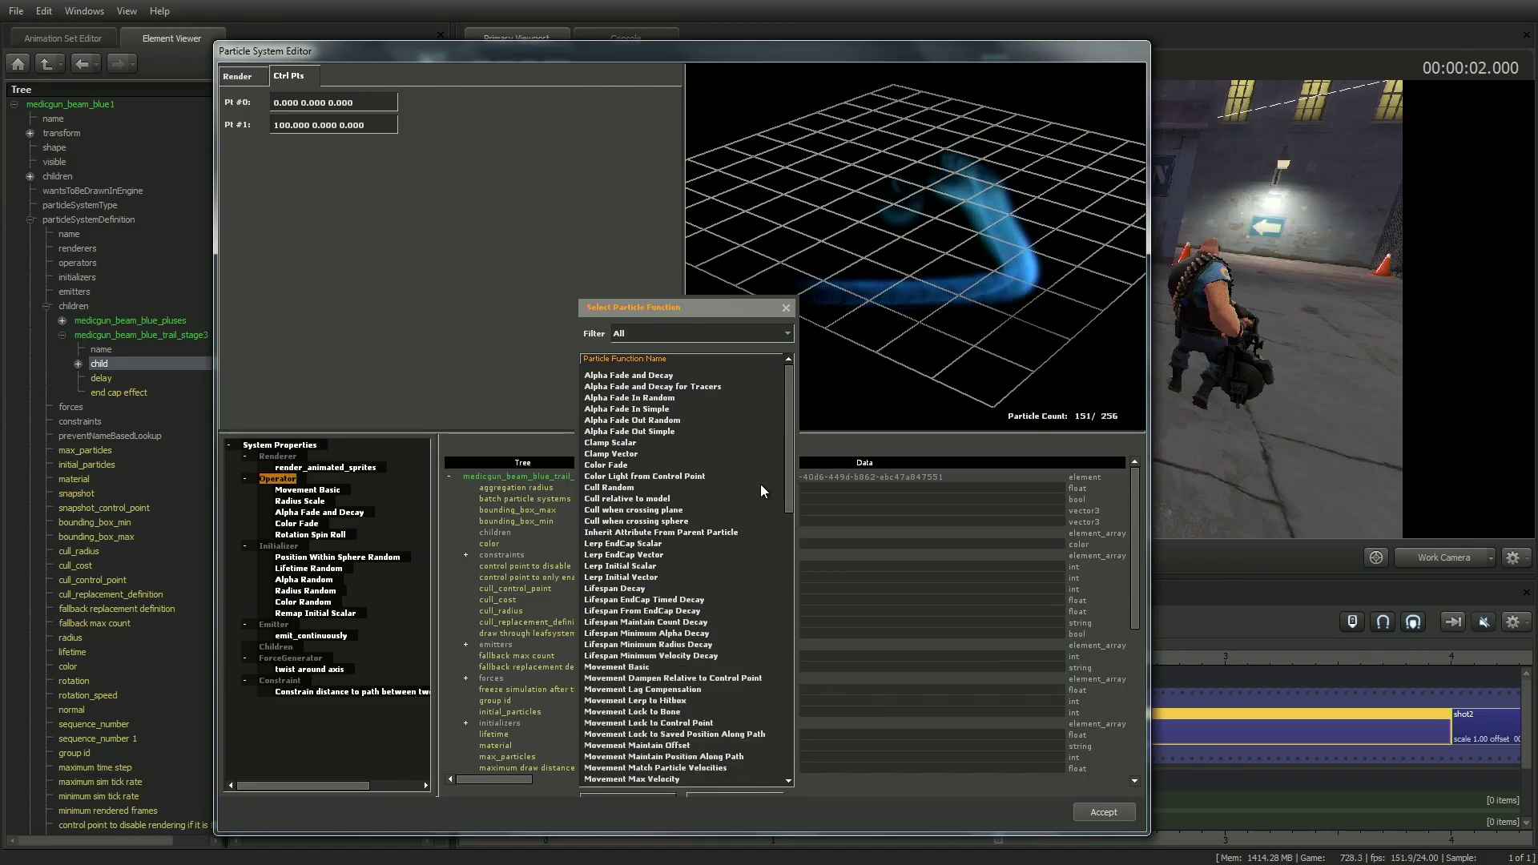
left_click_drag(705, 308, 718, 122)
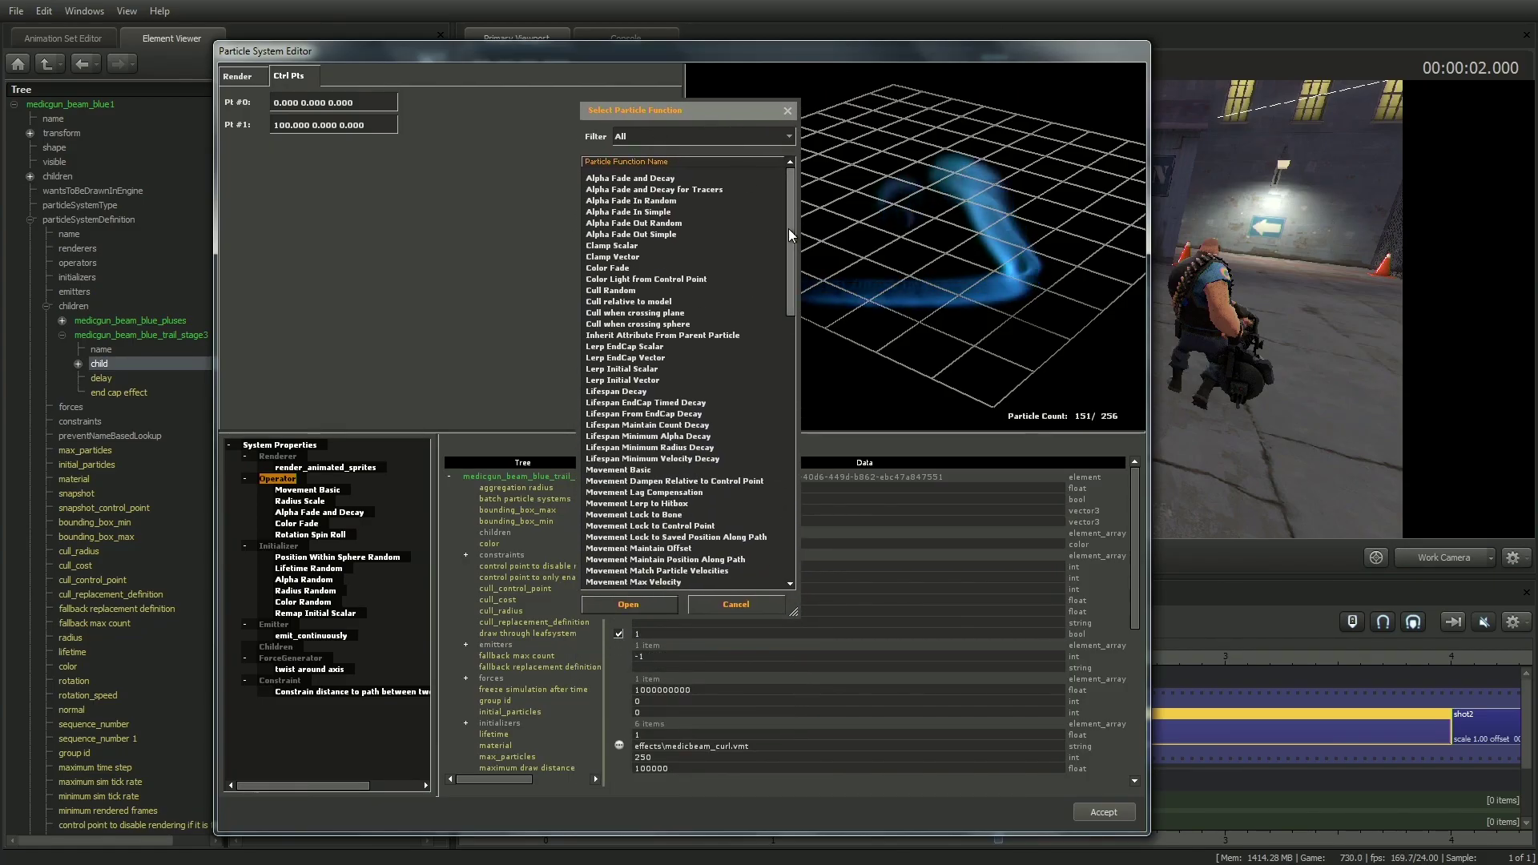
mouse_move(789, 233)
left_mouse_down()
mouse_move(782, 369)
mouse_move(801, 513)
mouse_move(785, 207)
left_mouse_up()
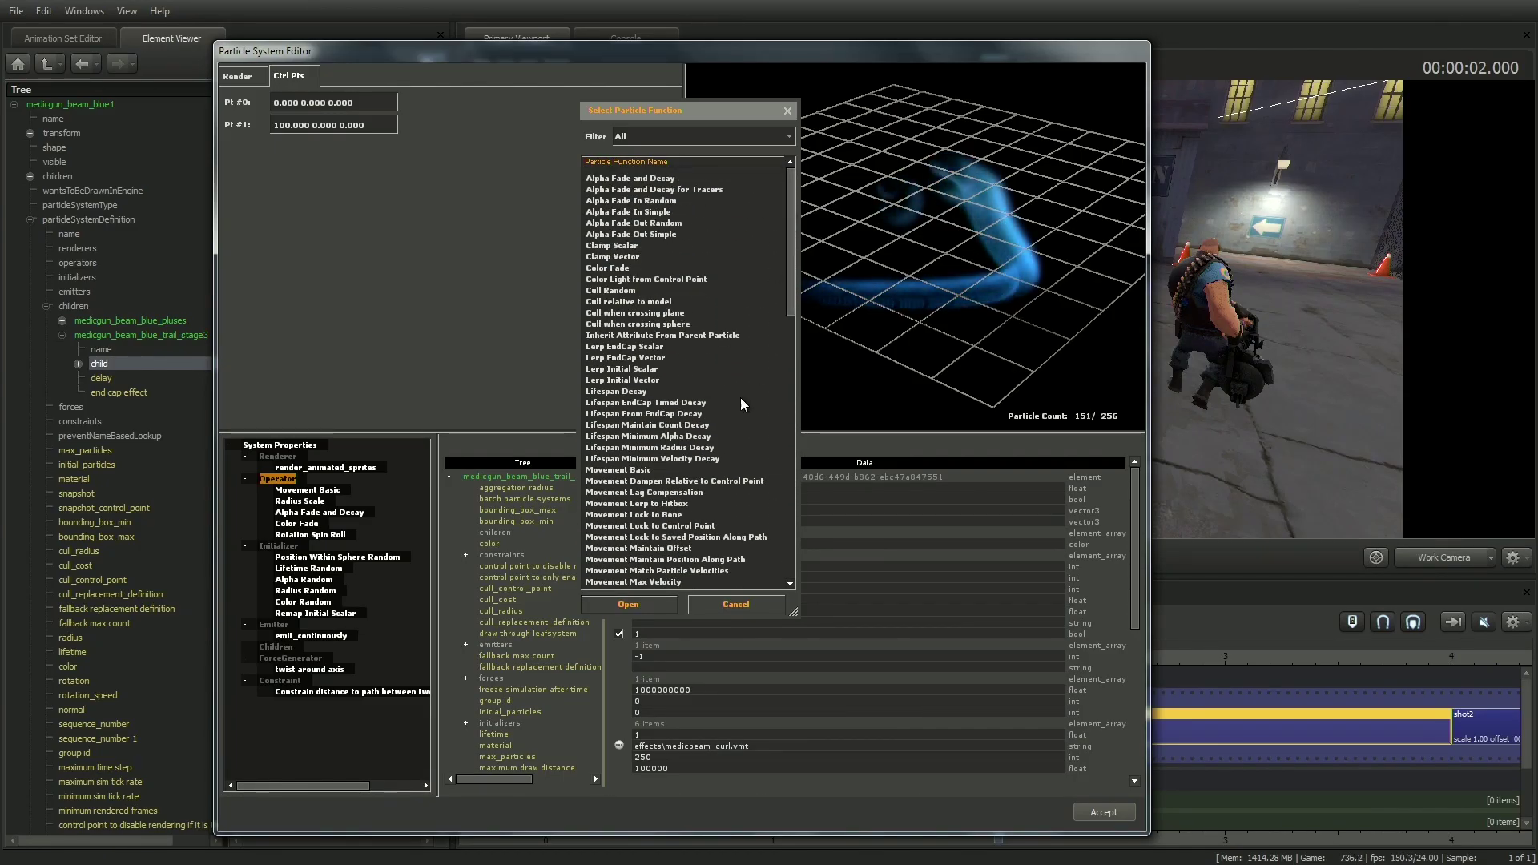
left_click(728, 605)
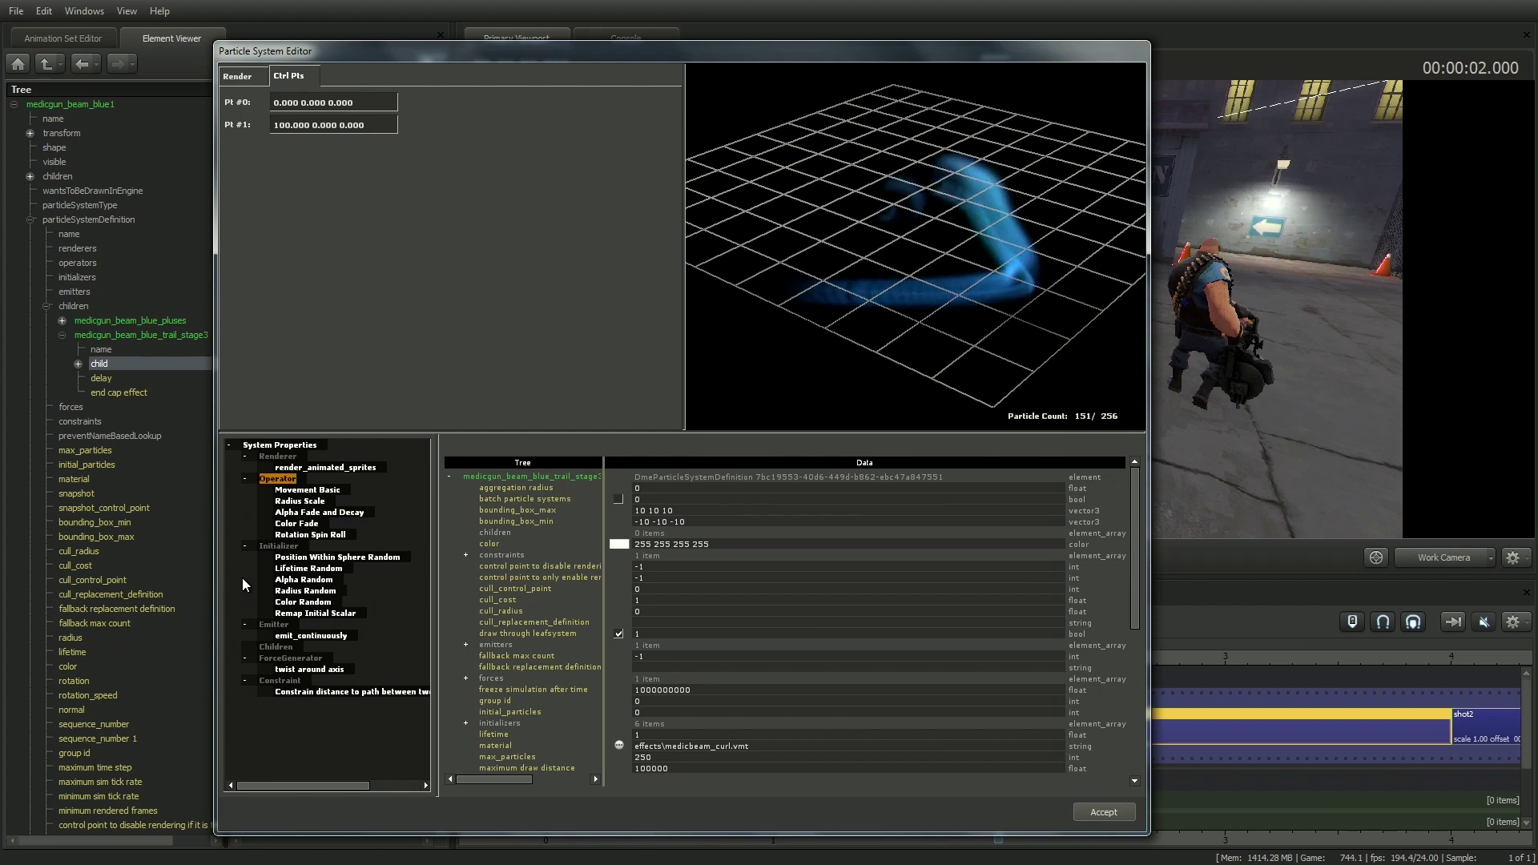
left_click(300, 468)
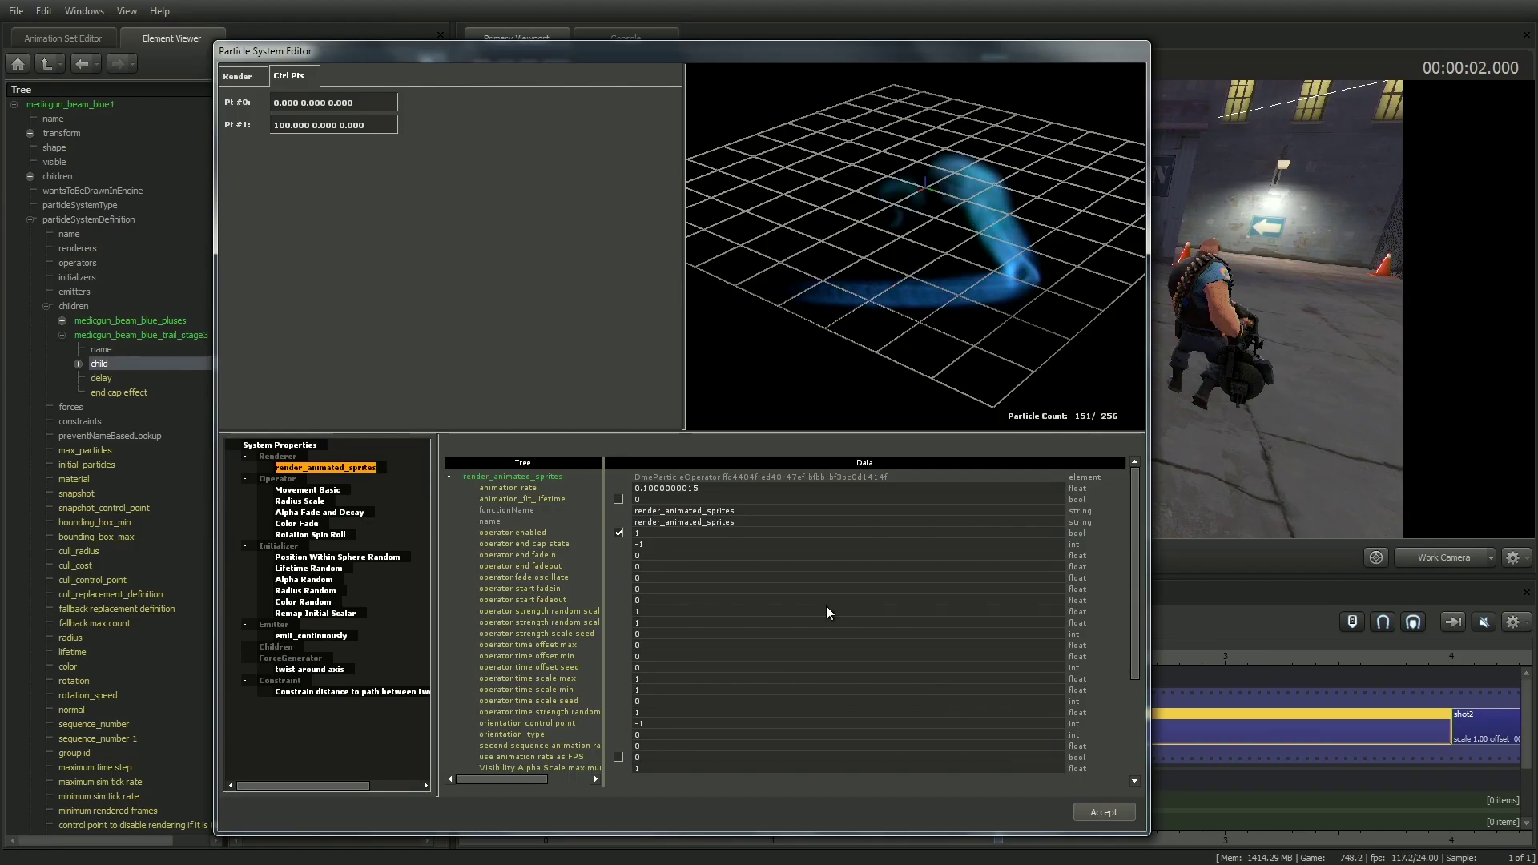
Try emission rates of 10 and 200 on emit_continuously, then settle on 150
left_click_drag(1133, 580, 1117, 546)
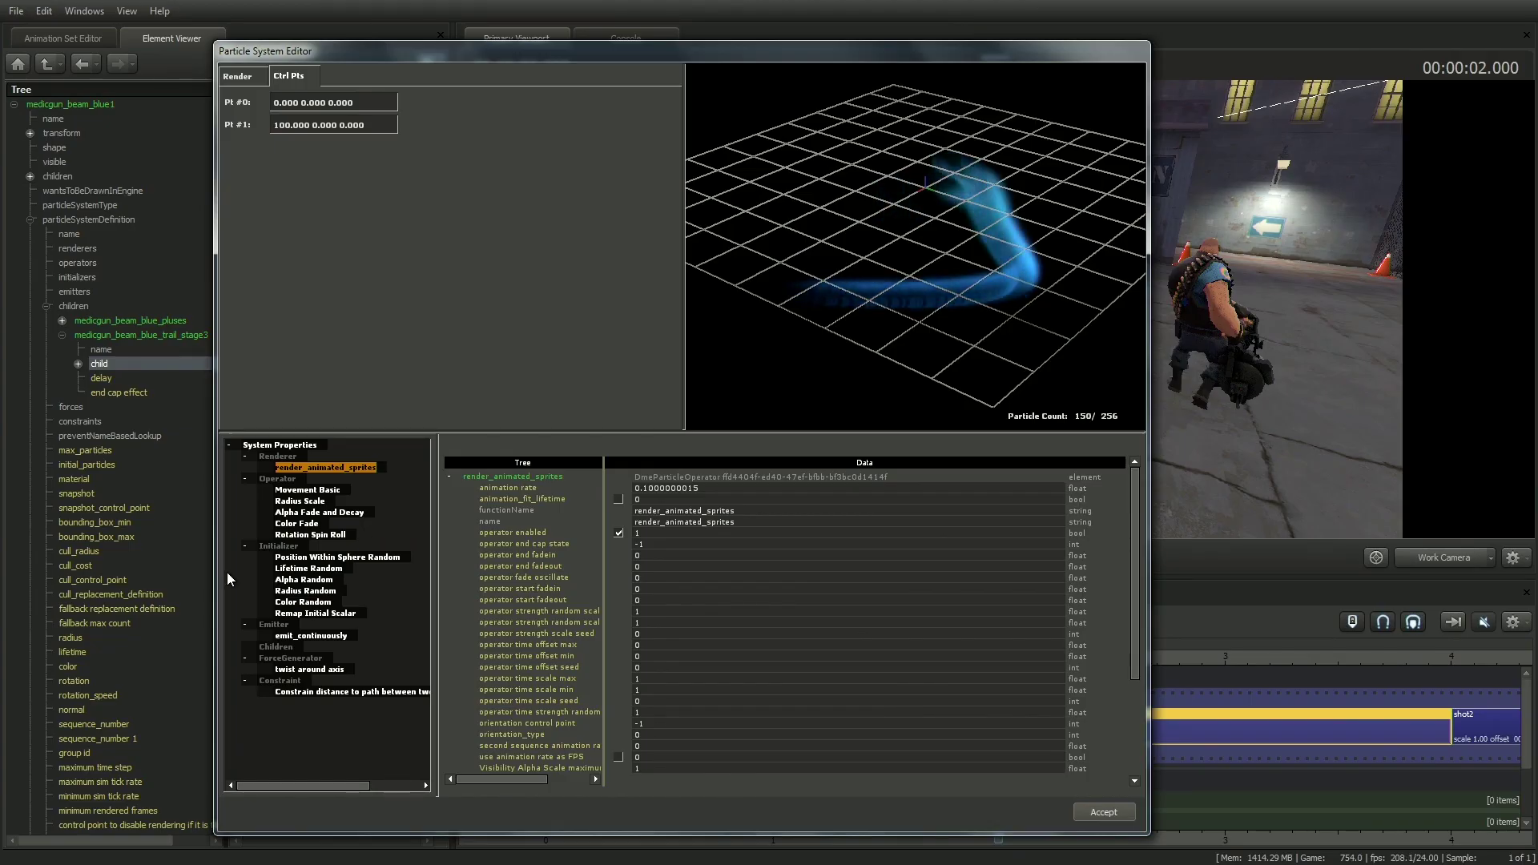
left_click(276, 623)
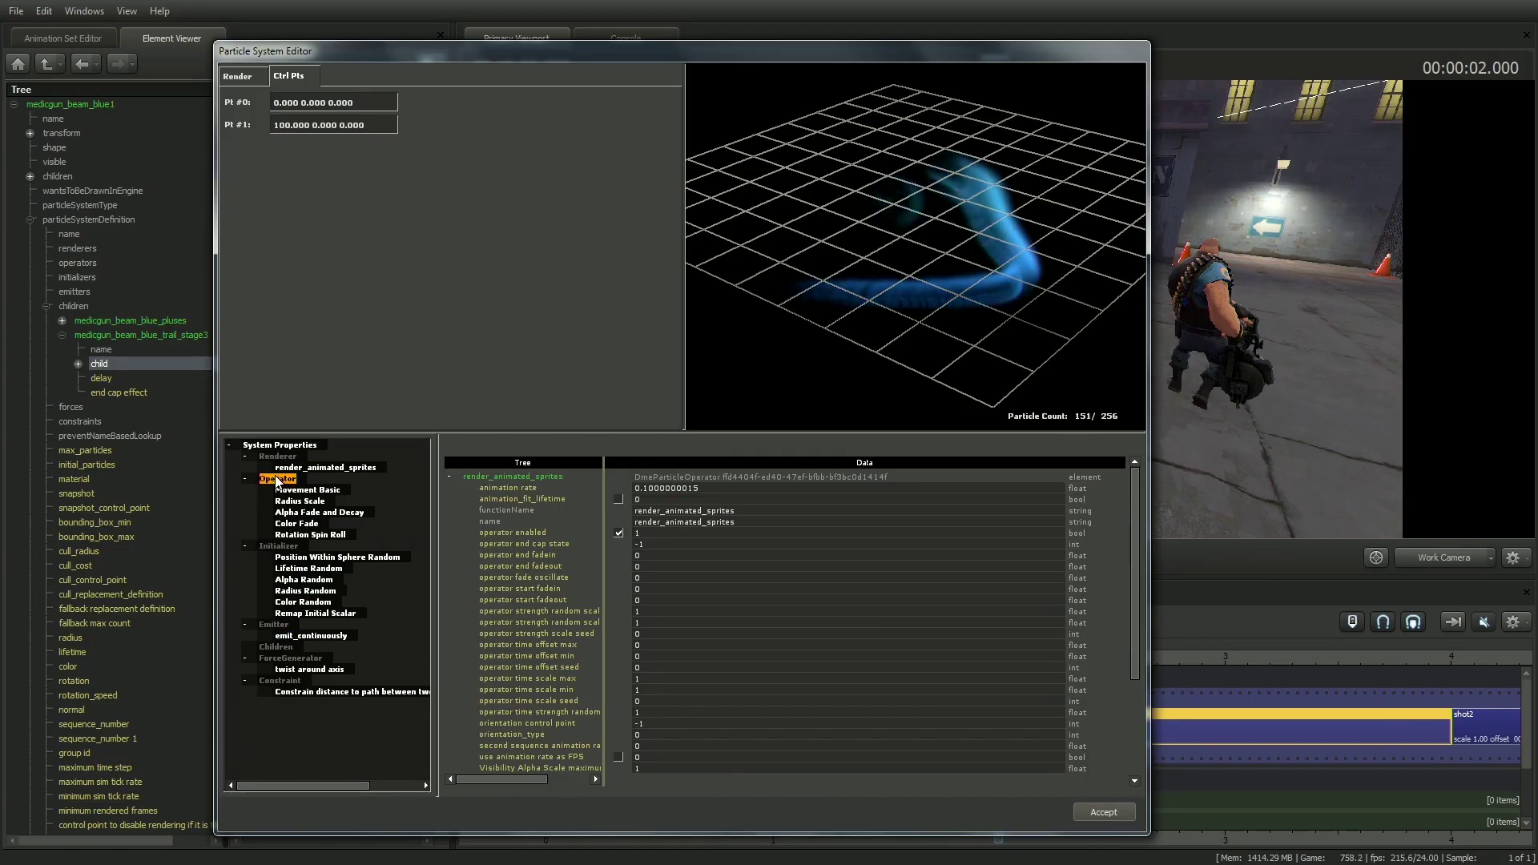
left_click(316, 637)
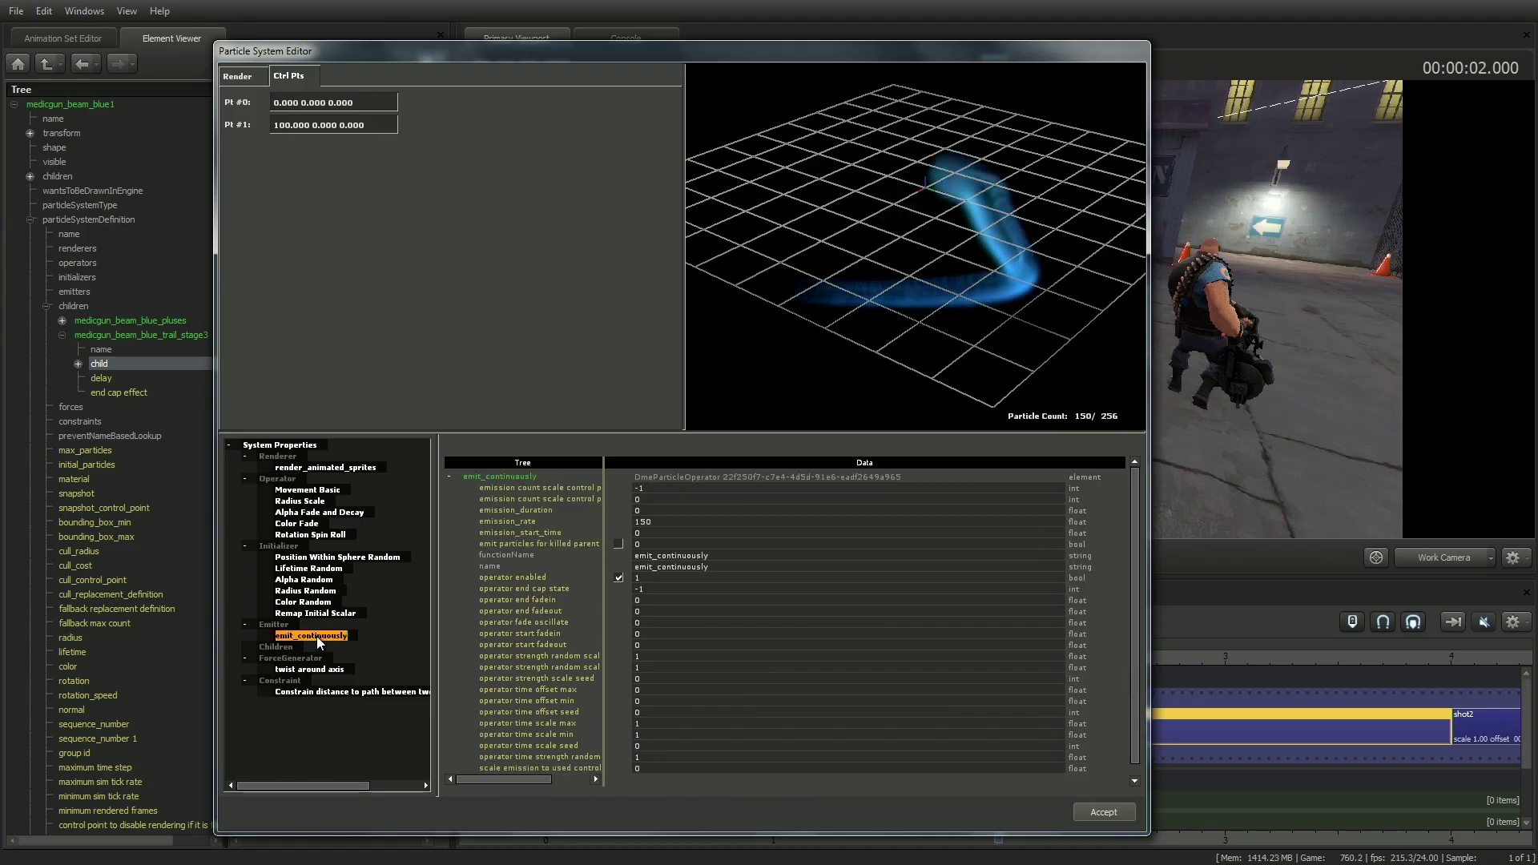
double_click(649, 522)
type("10")
key("Return")
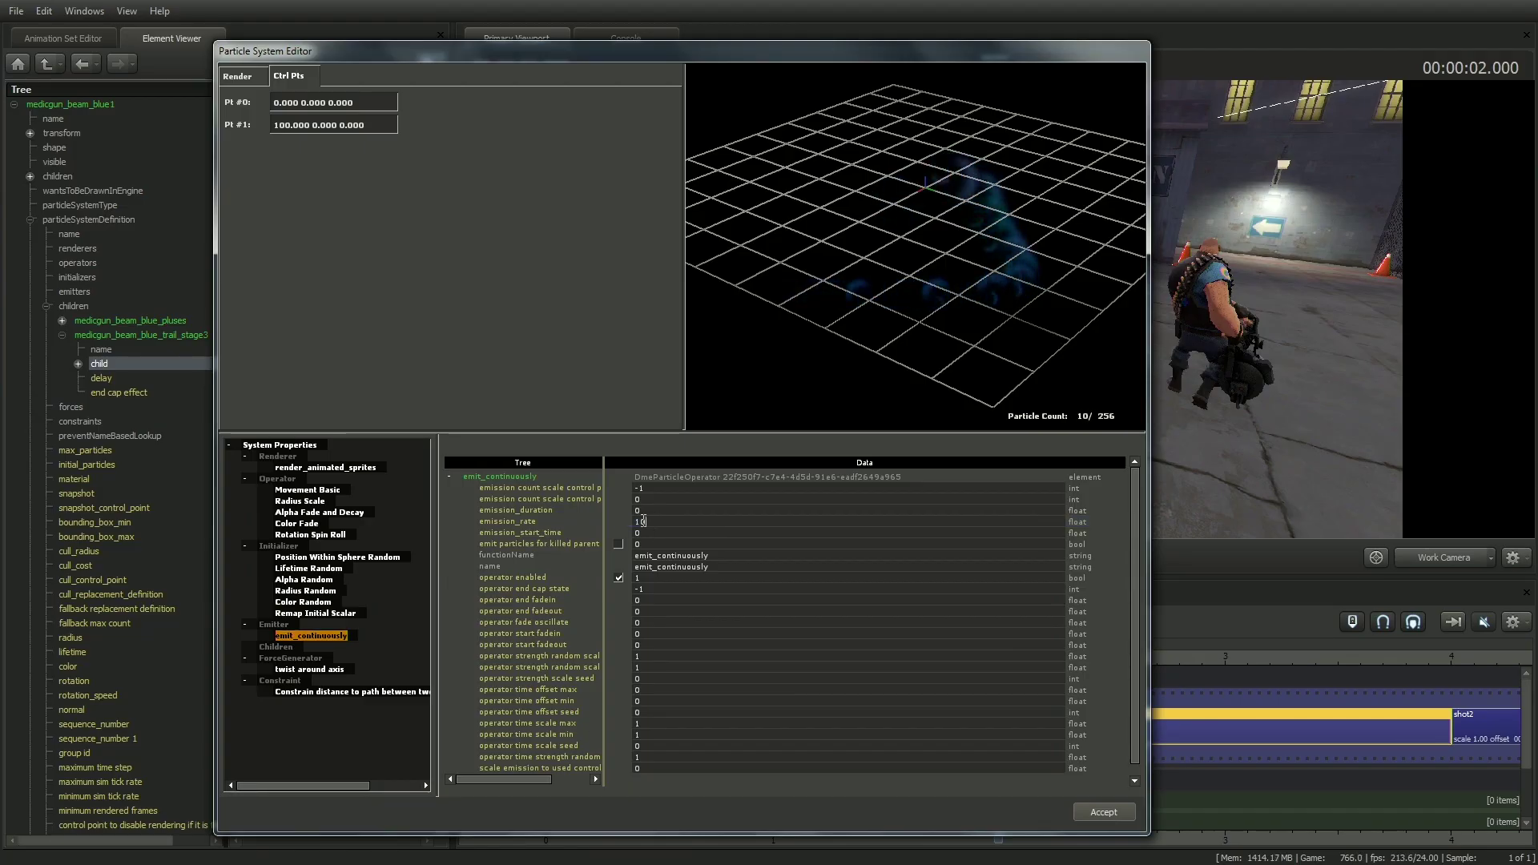
type("200")
key("Return")
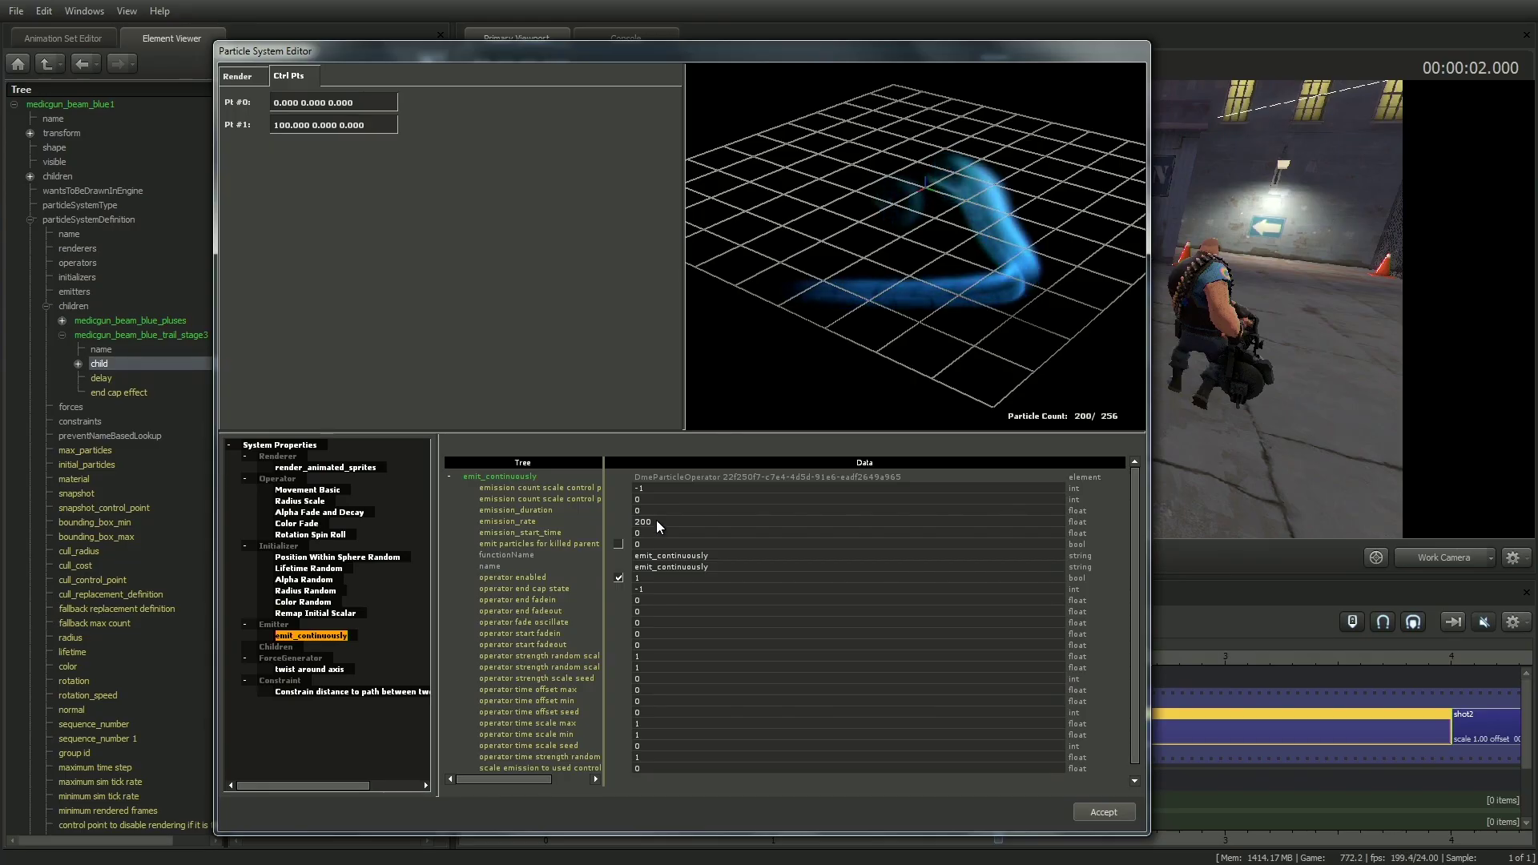
double_click(628, 521)
type("15")
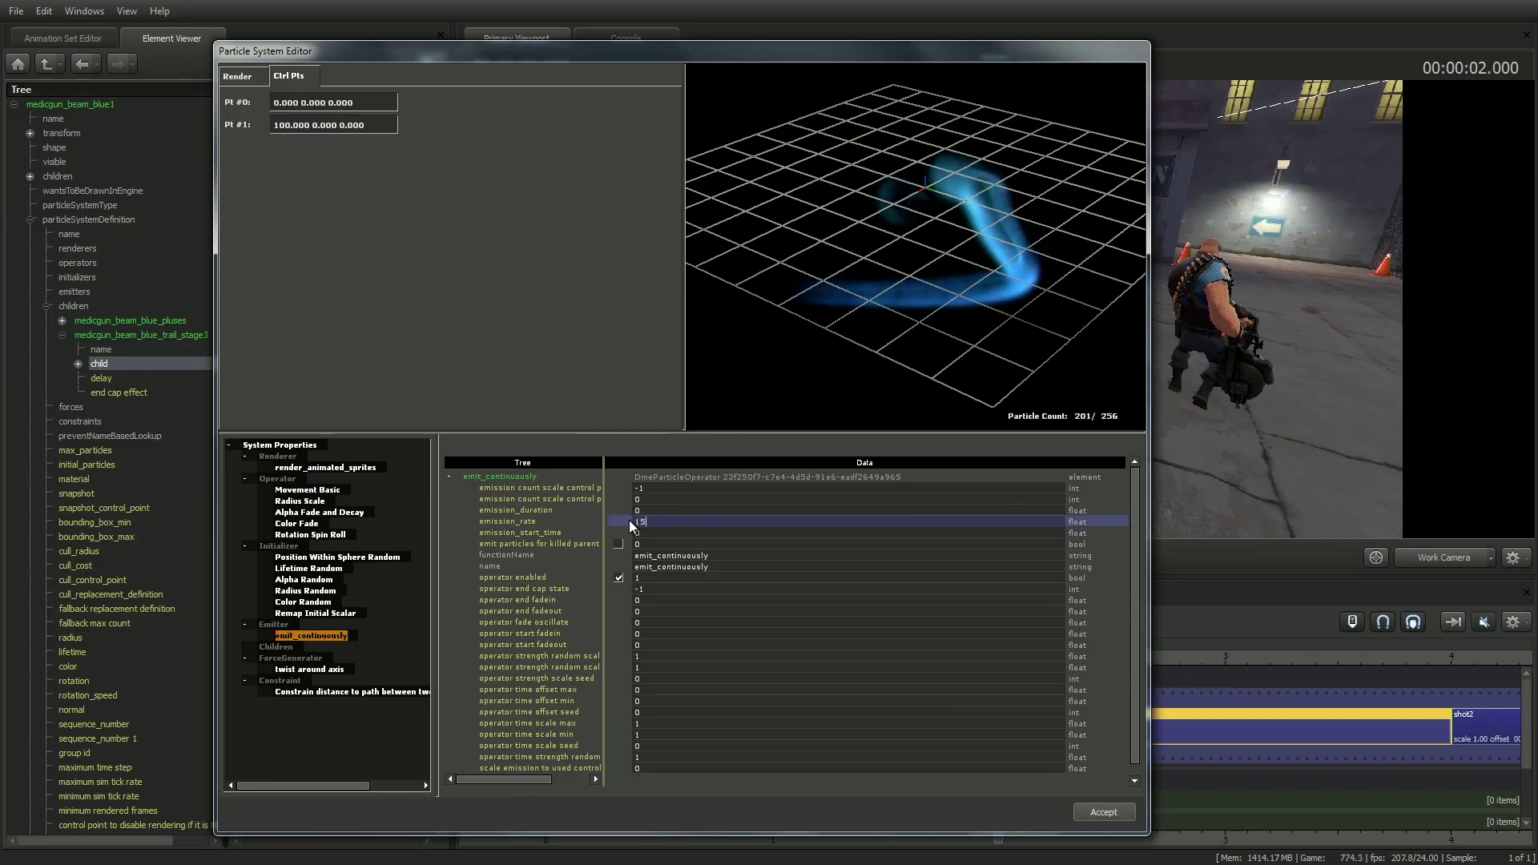
type("0")
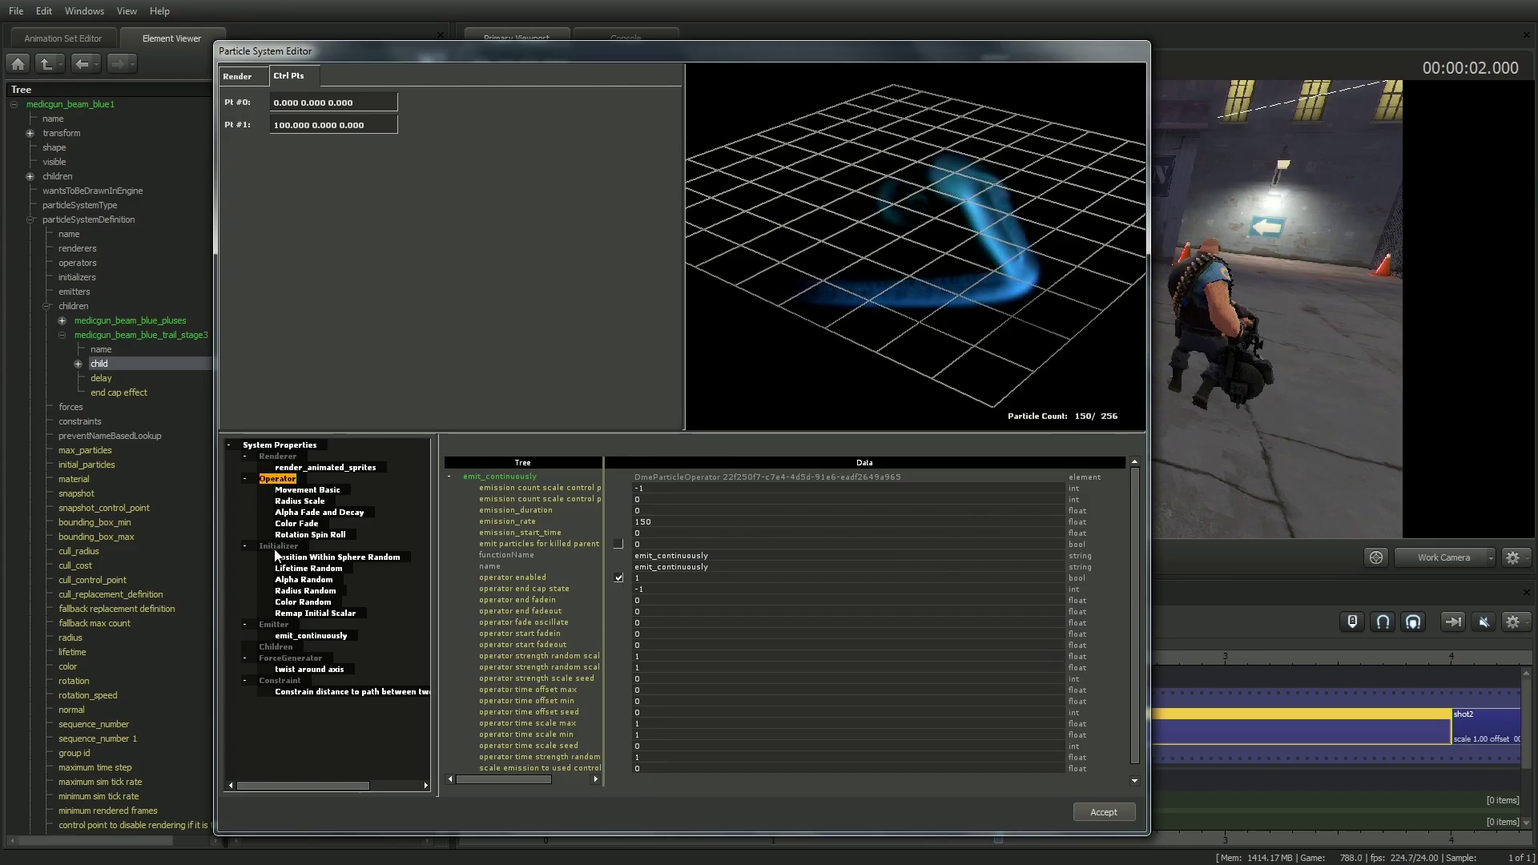
Shift both Color Random colours, color1 and color2, to green
left_click(309, 604)
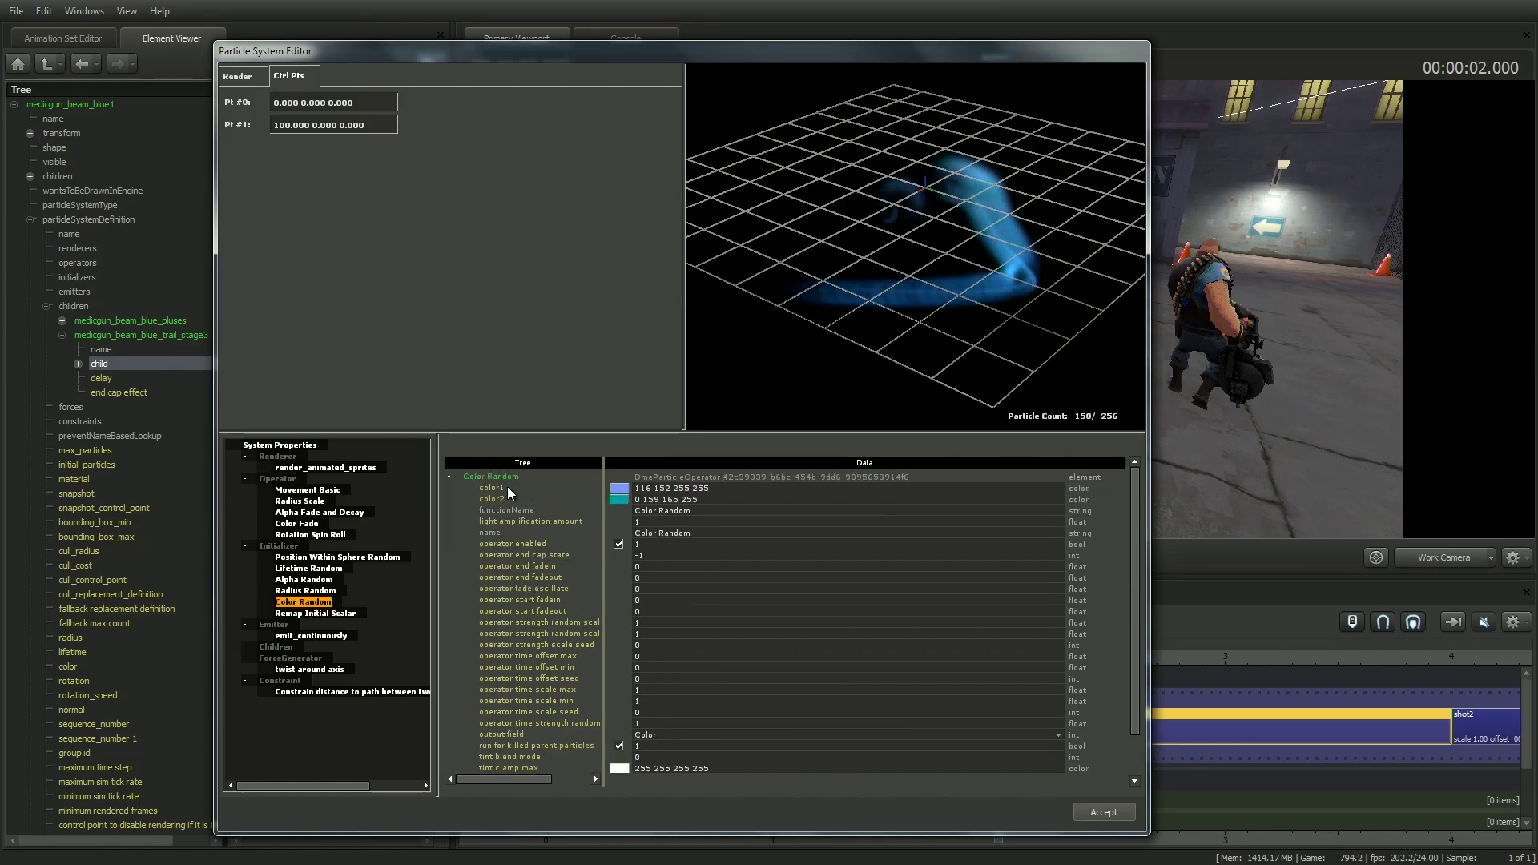
left_click(623, 492)
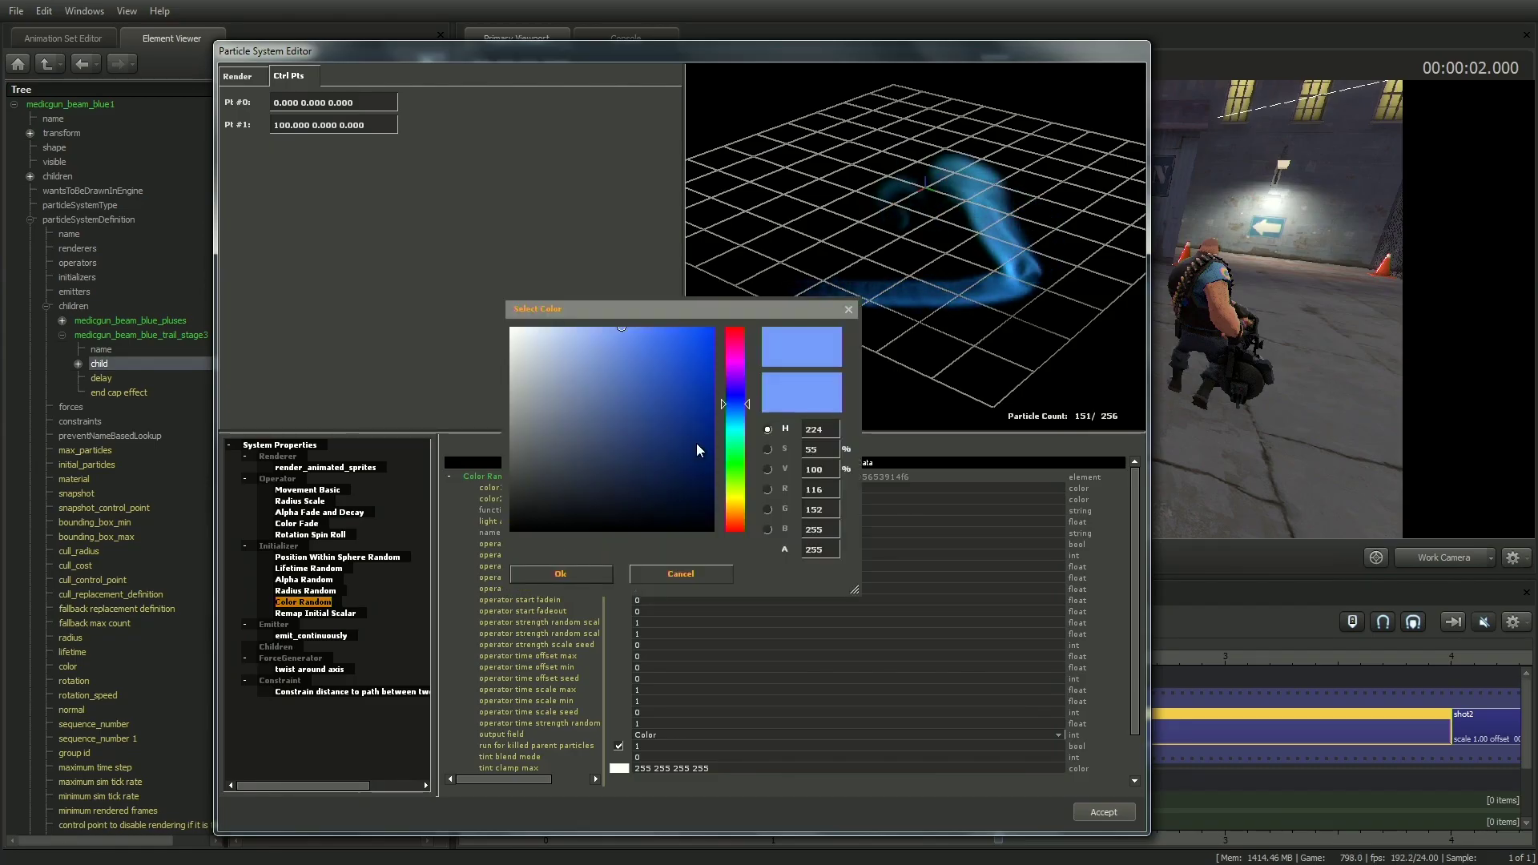
left_click(747, 407)
left_click_drag(747, 407, 747, 465)
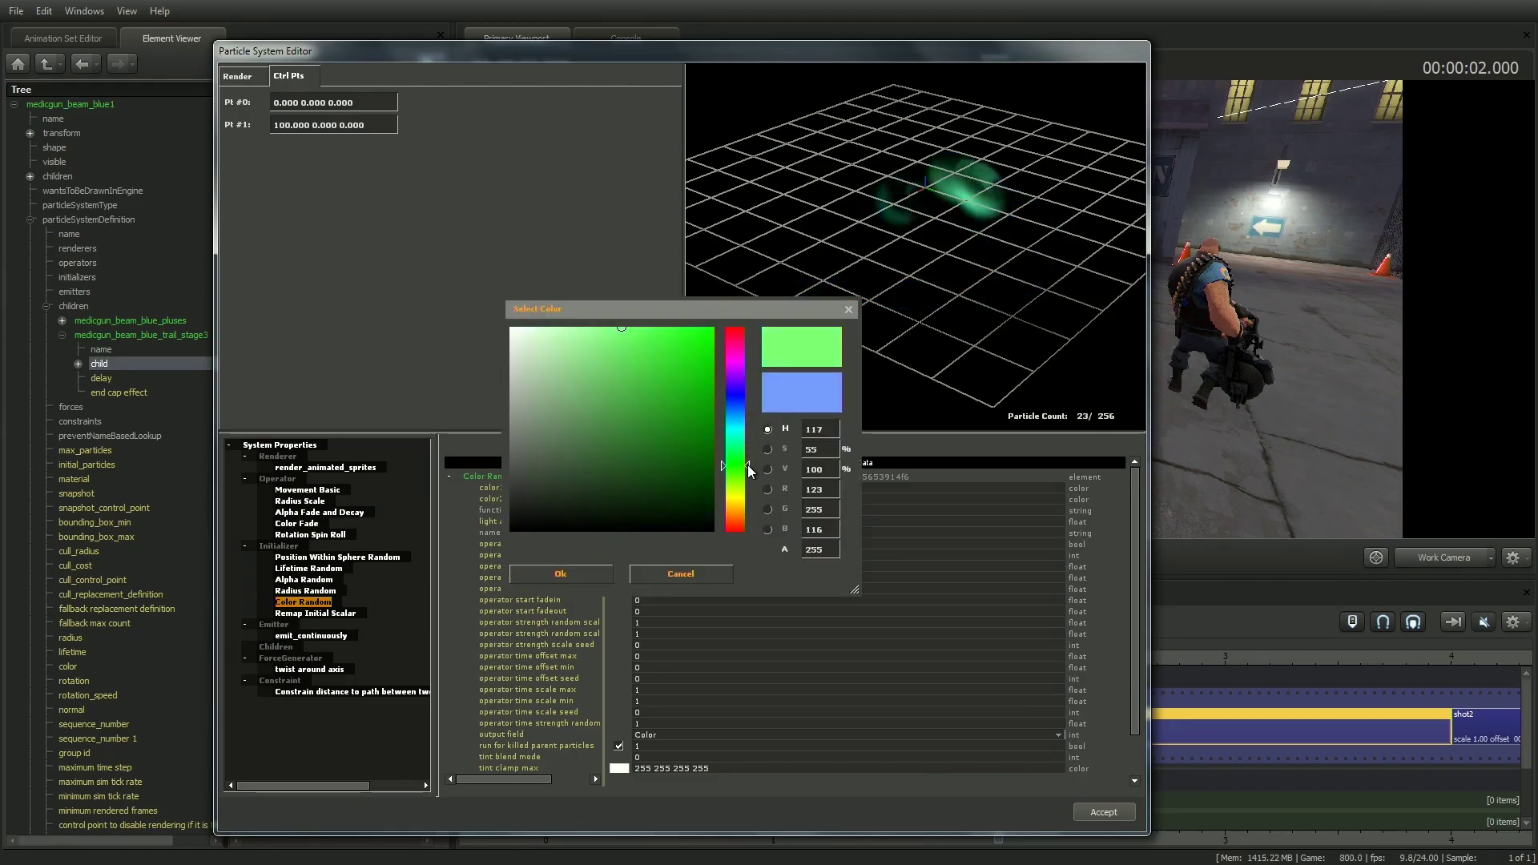
left_click(590, 570)
left_click(619, 499)
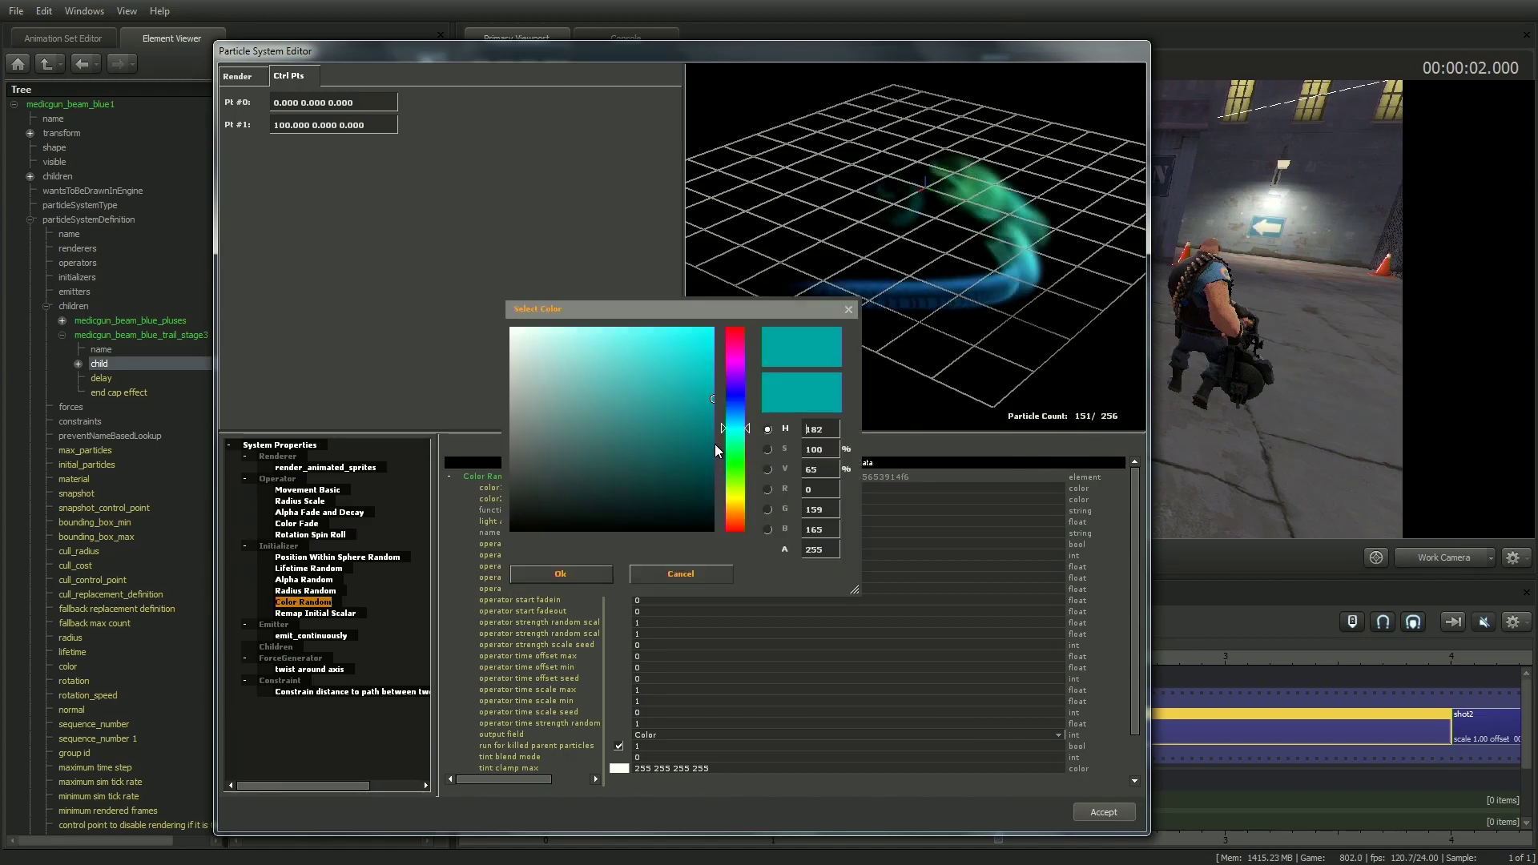
left_click(746, 433)
left_click_drag(745, 454, 745, 464)
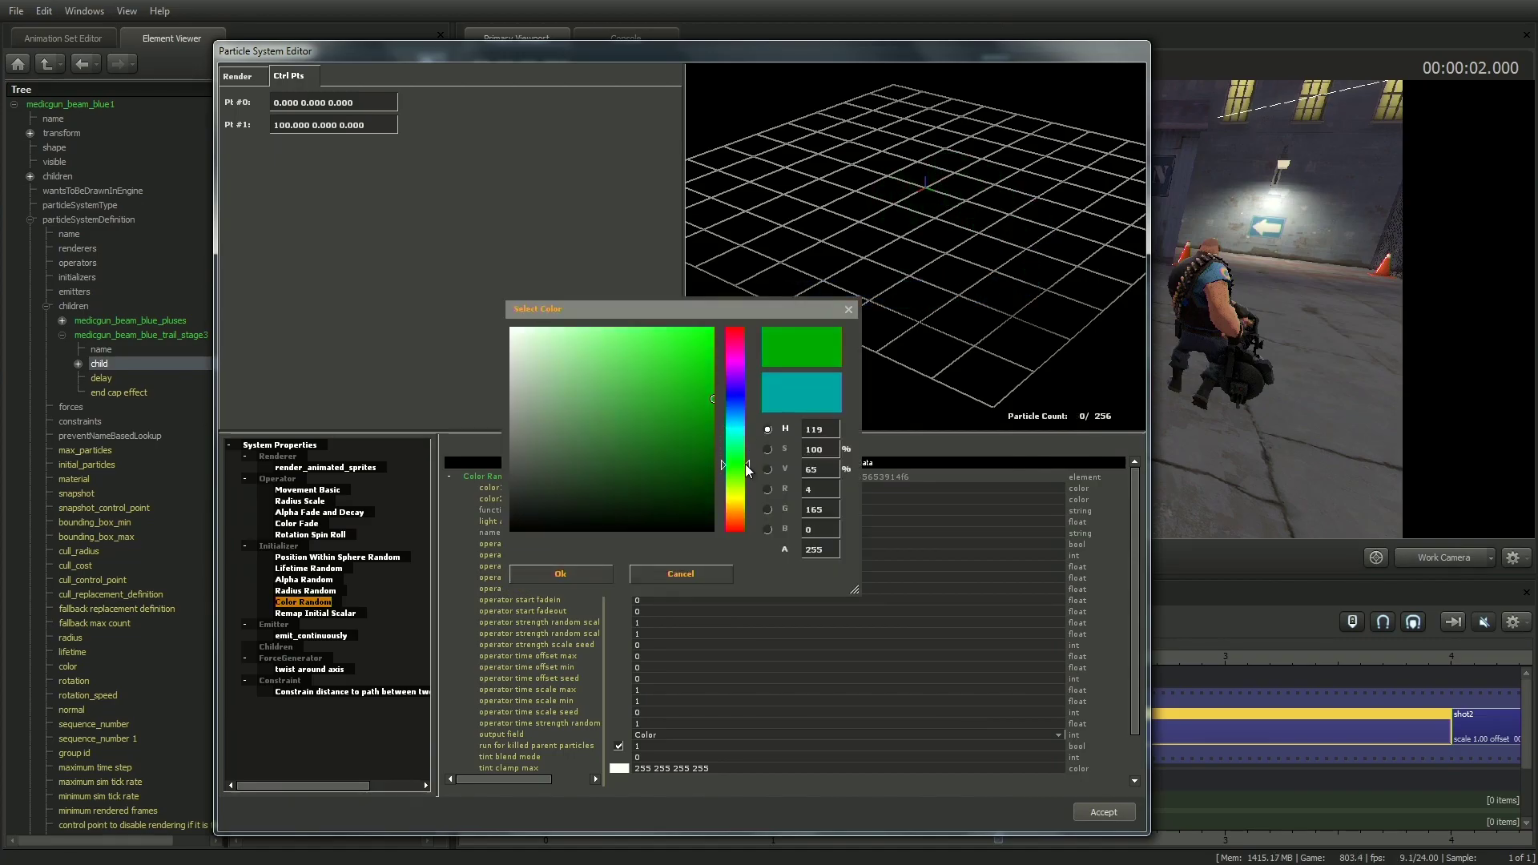
left_click(570, 574)
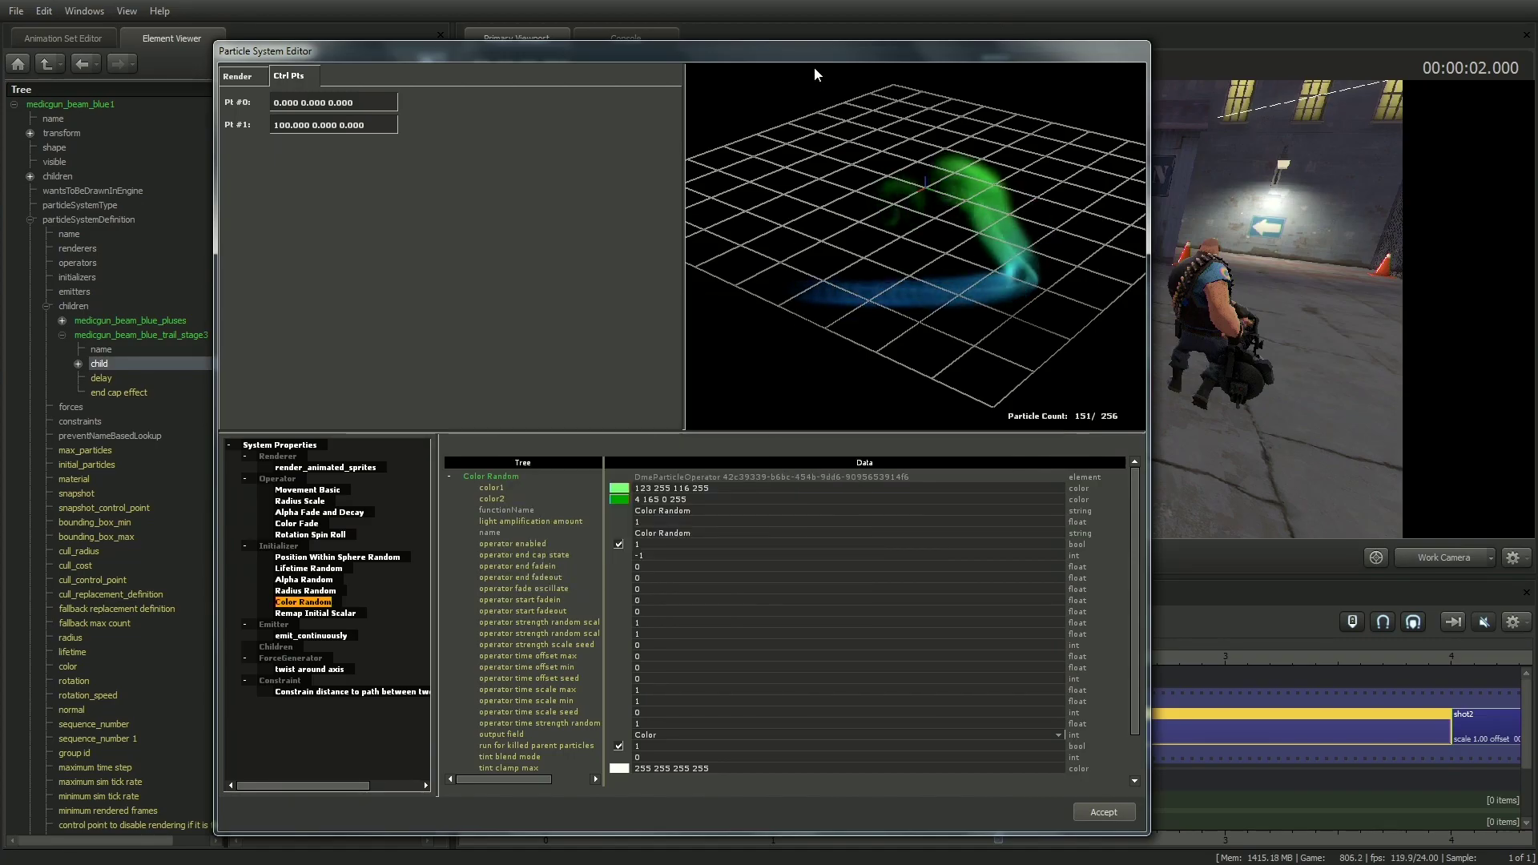
mouse_move(811, 56)
left_mouse_down()
mouse_move(397, 98)
mouse_move(647, 101)
mouse_move(803, 69)
left_mouse_up()
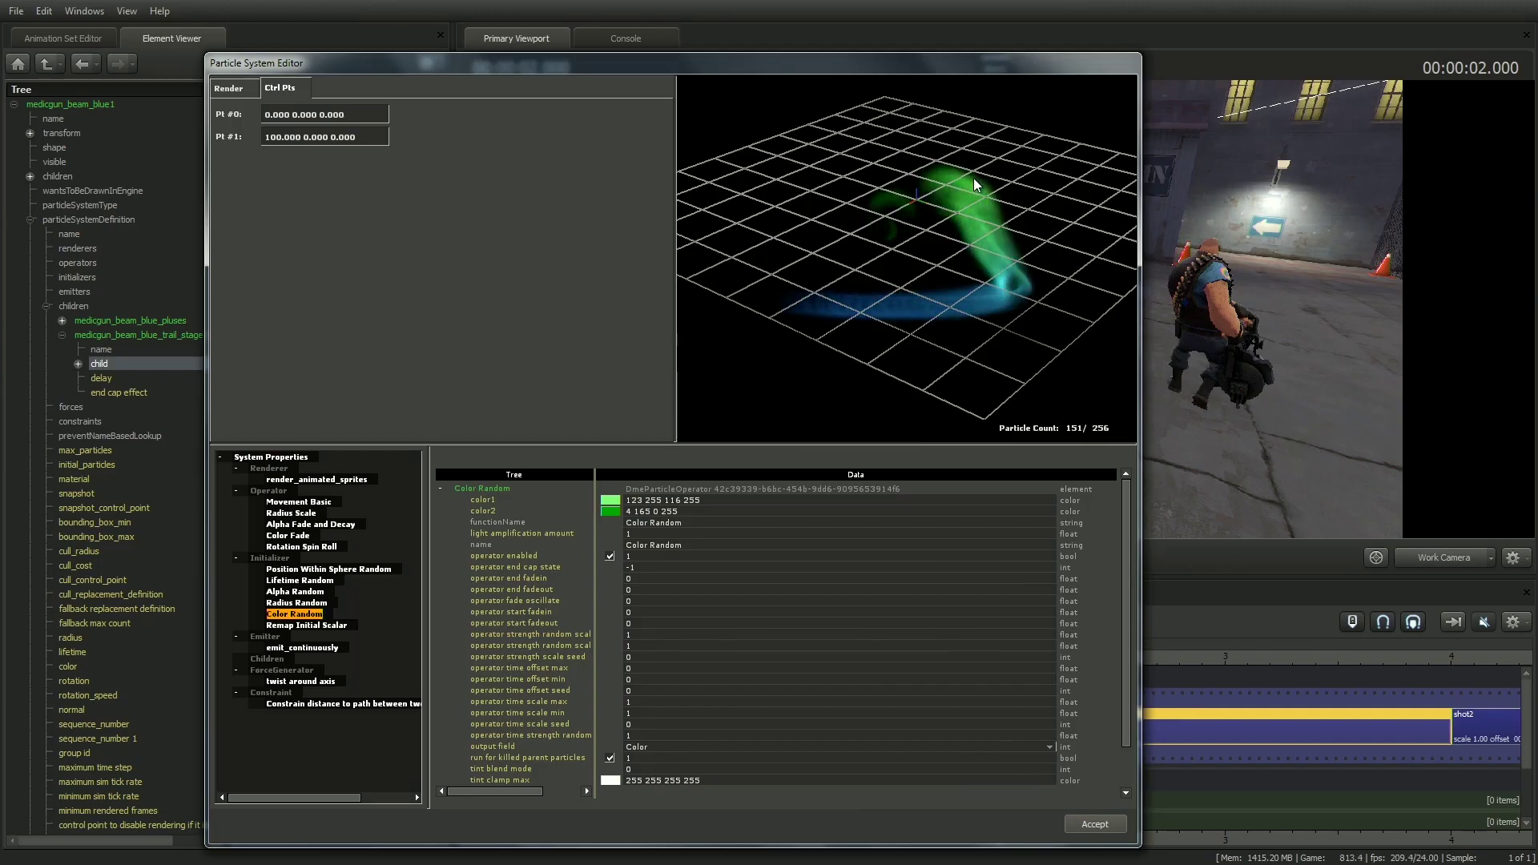
left_click(296, 536)
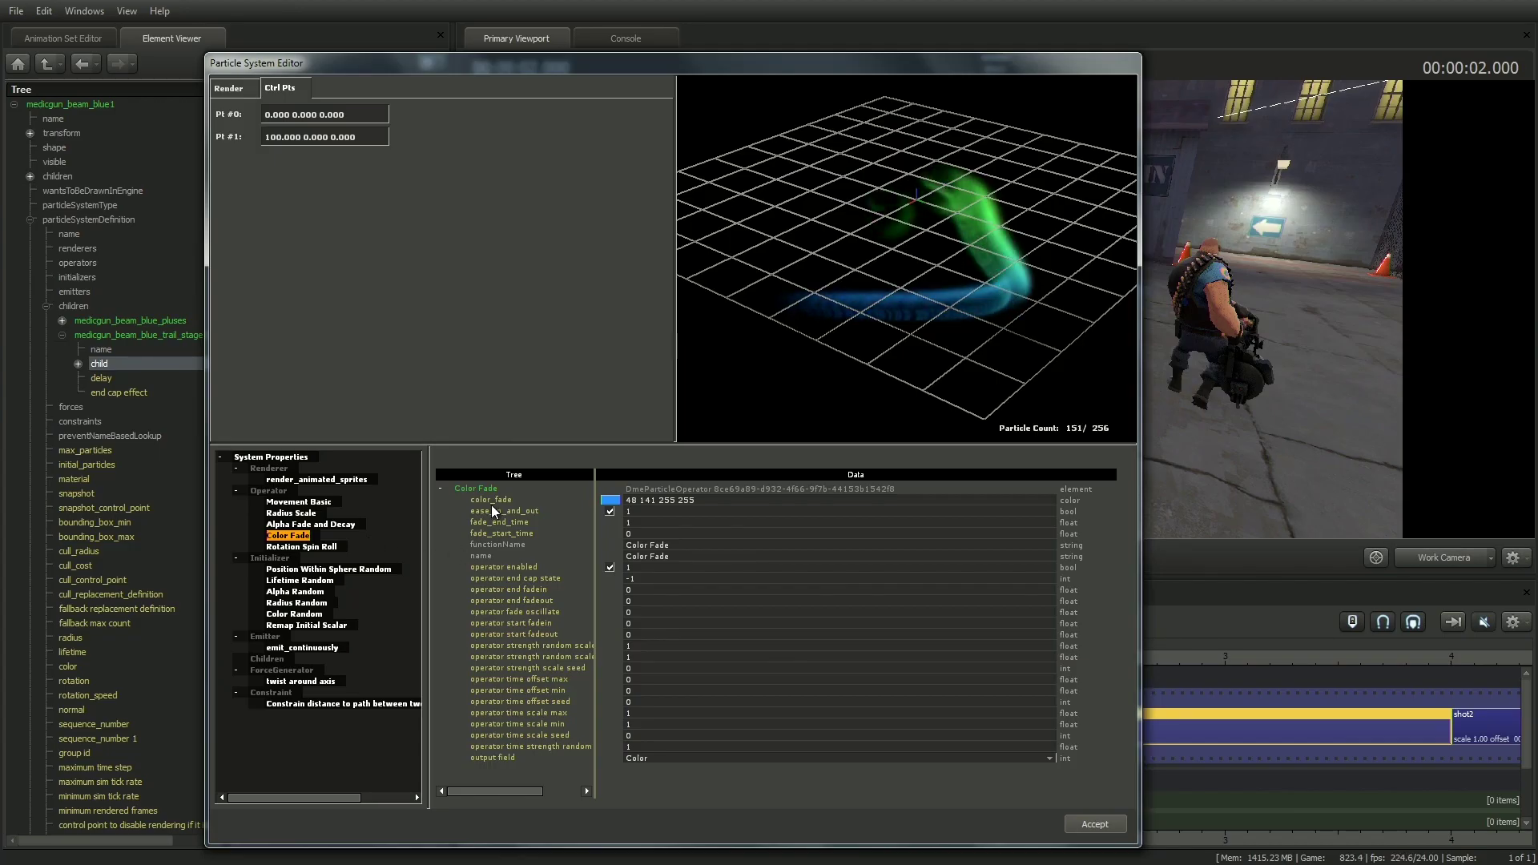
left_click(610, 504)
left_click_drag(739, 420, 734, 483)
left_click(580, 583)
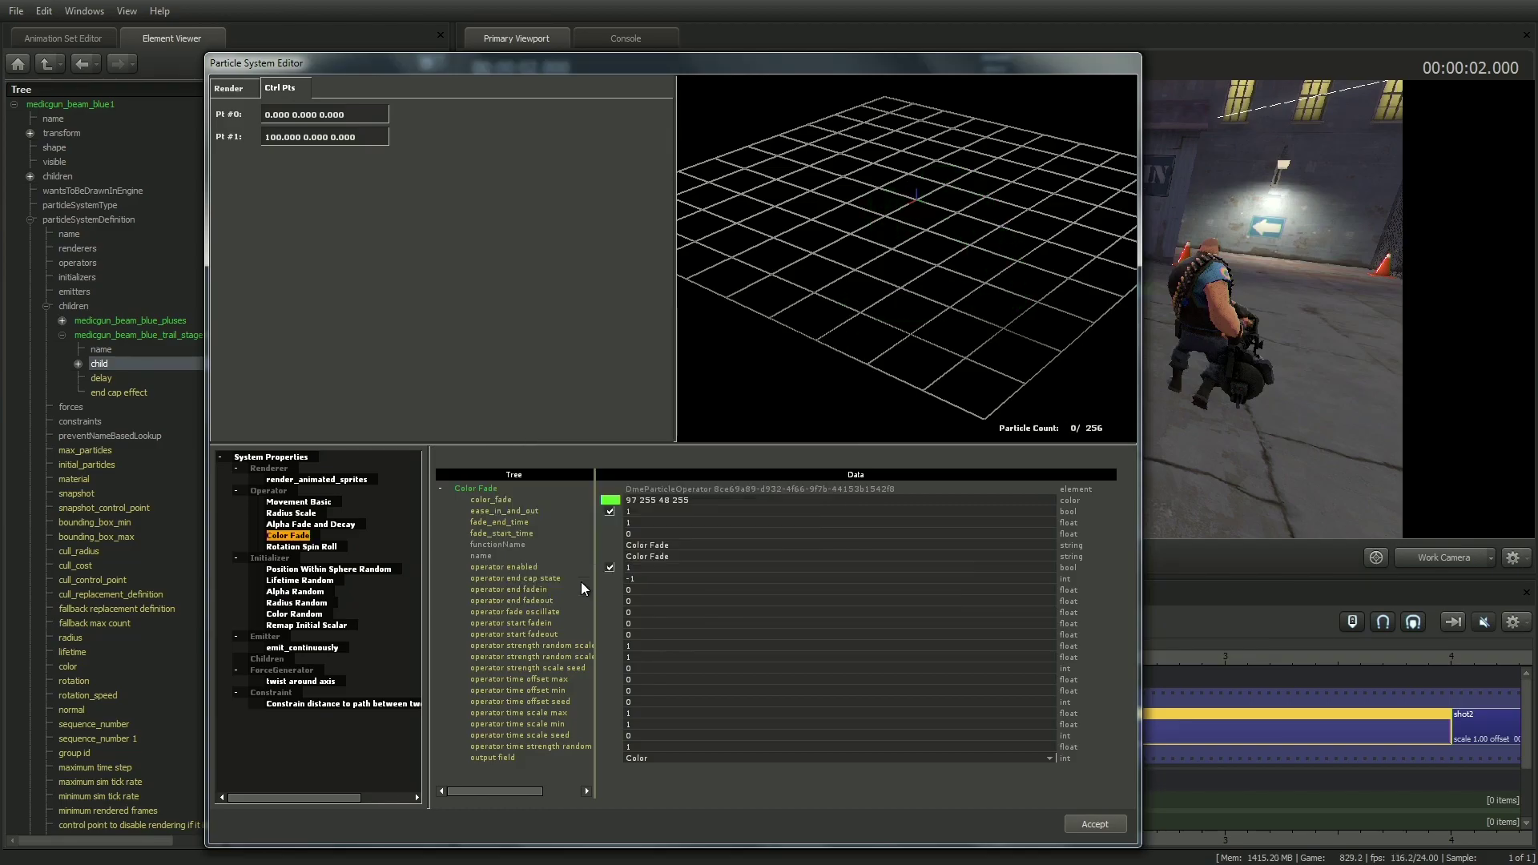
left_click(1083, 821)
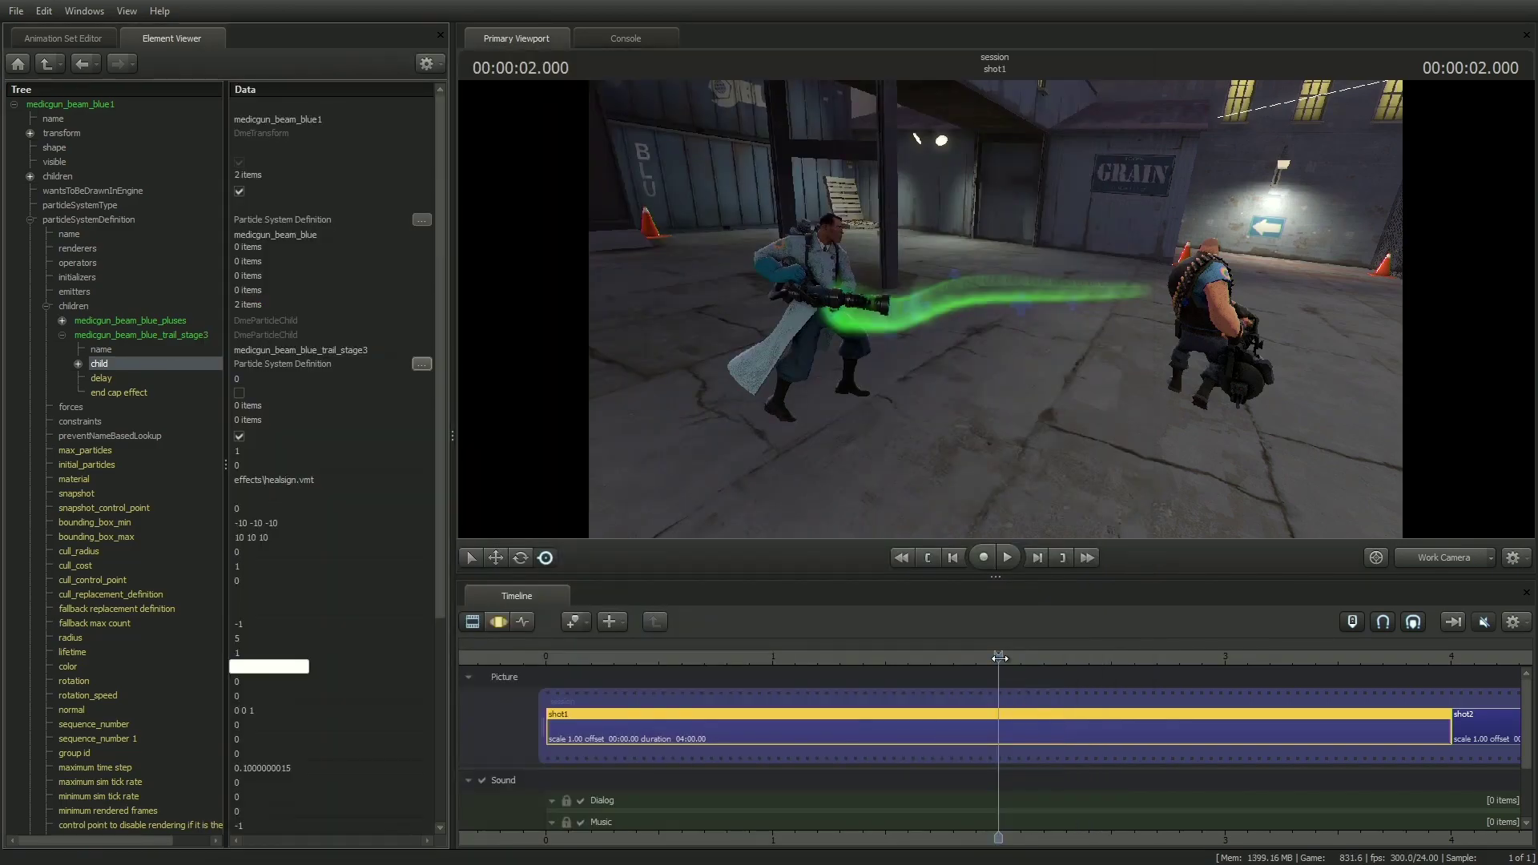
Preview the green beam, then open medicgun_beam_blue_pluses in the particle editor
left_click_drag(943, 657, 1067, 656)
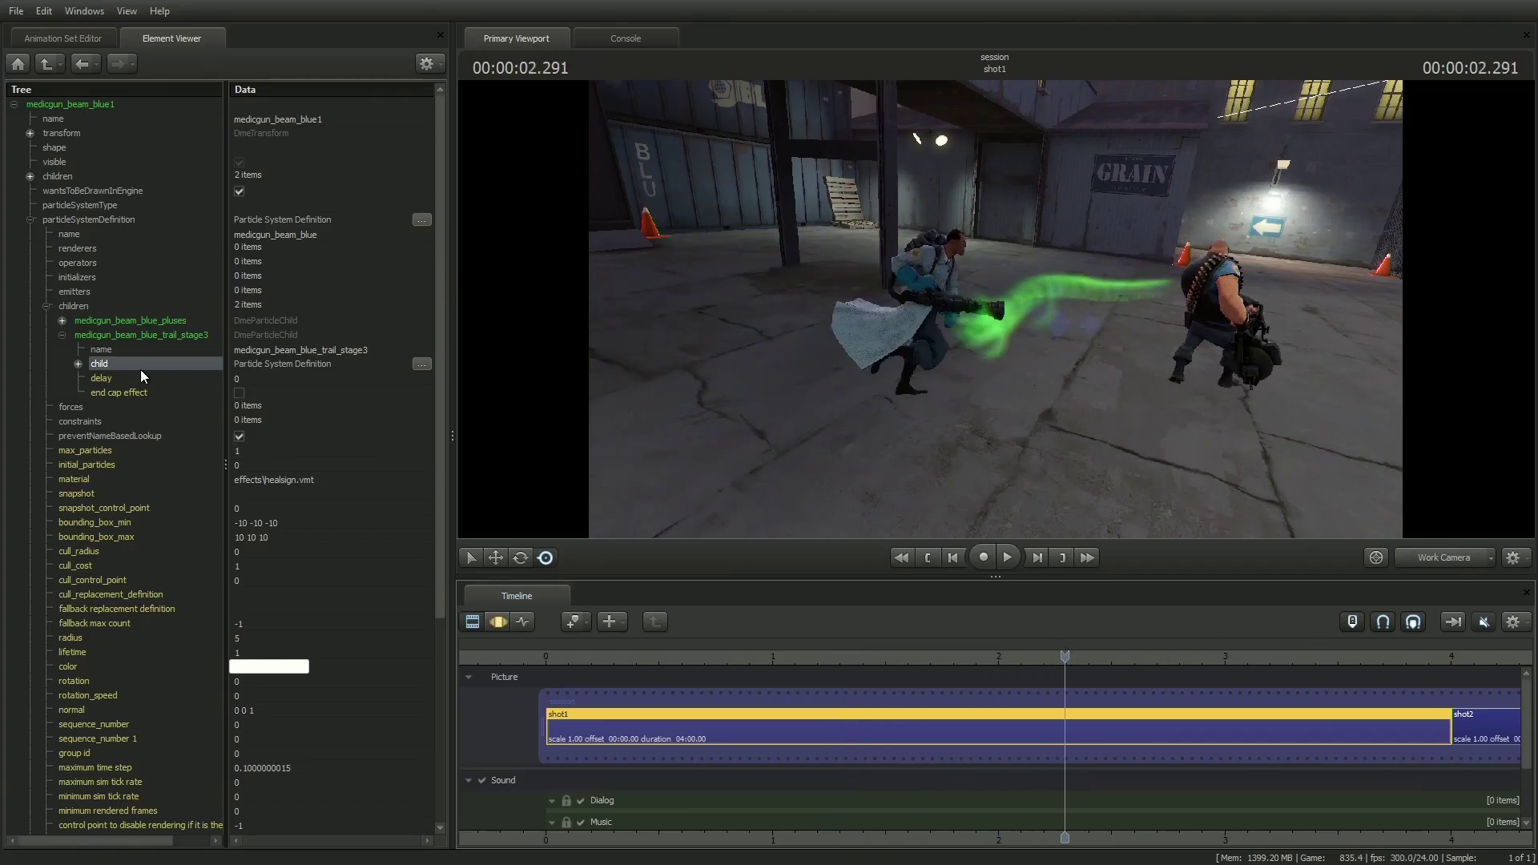
left_click(62, 320)
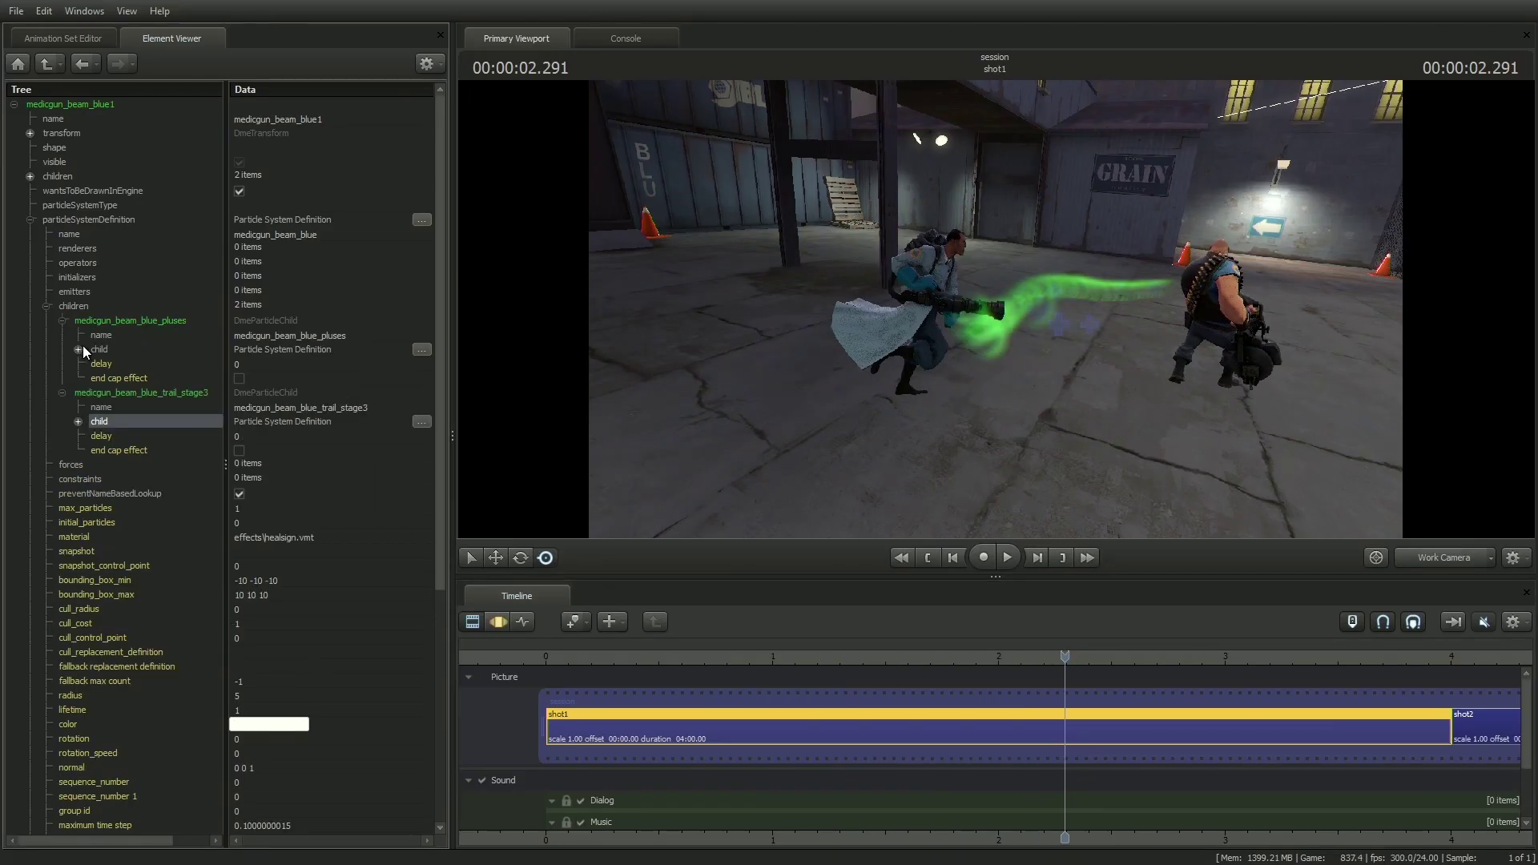
left_click(422, 351)
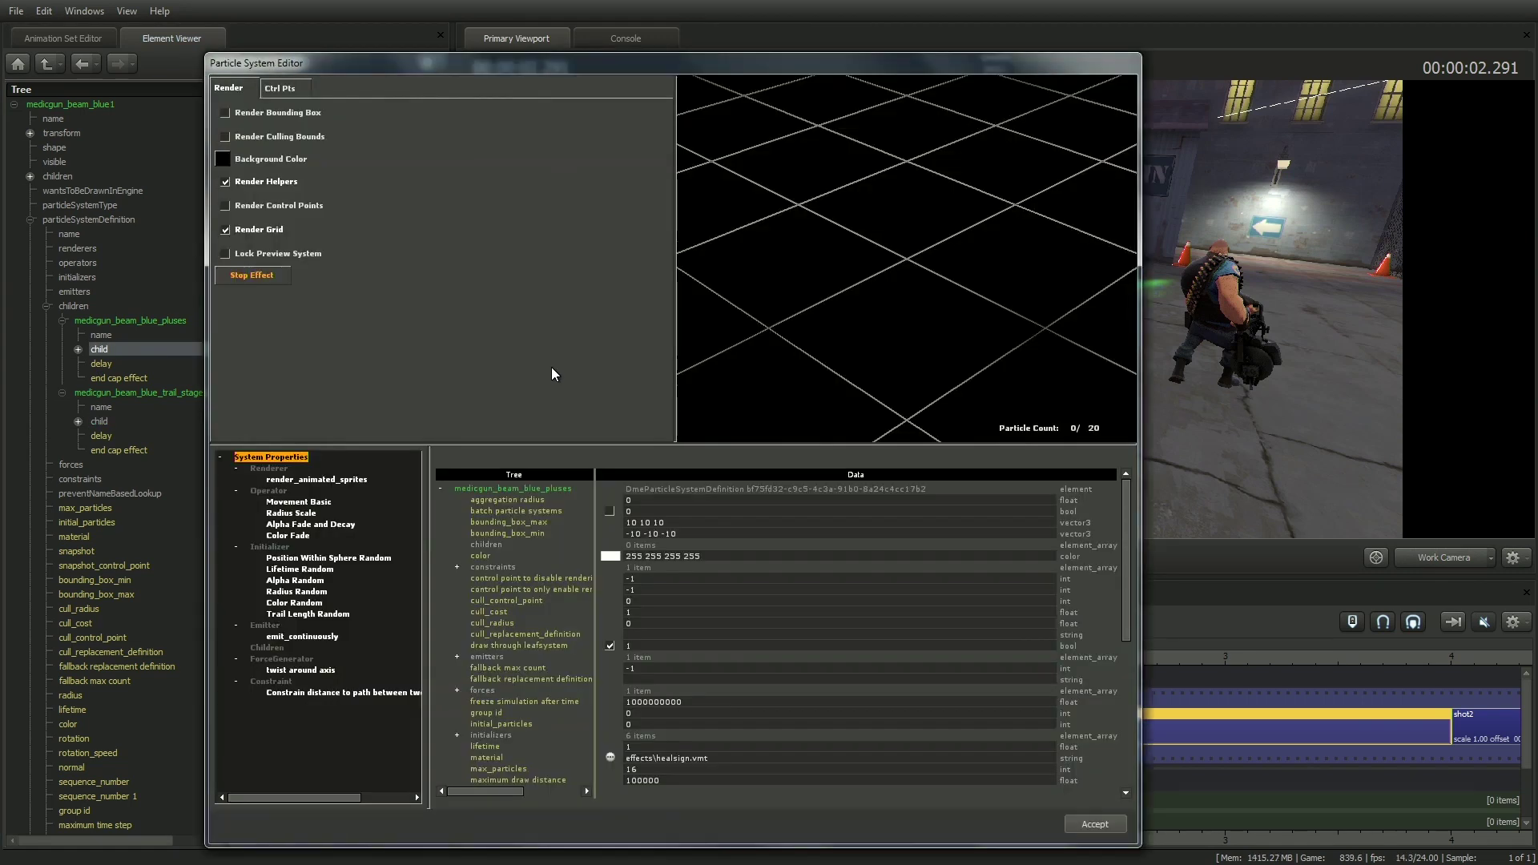
left_click_drag(906, 286, 907, 292)
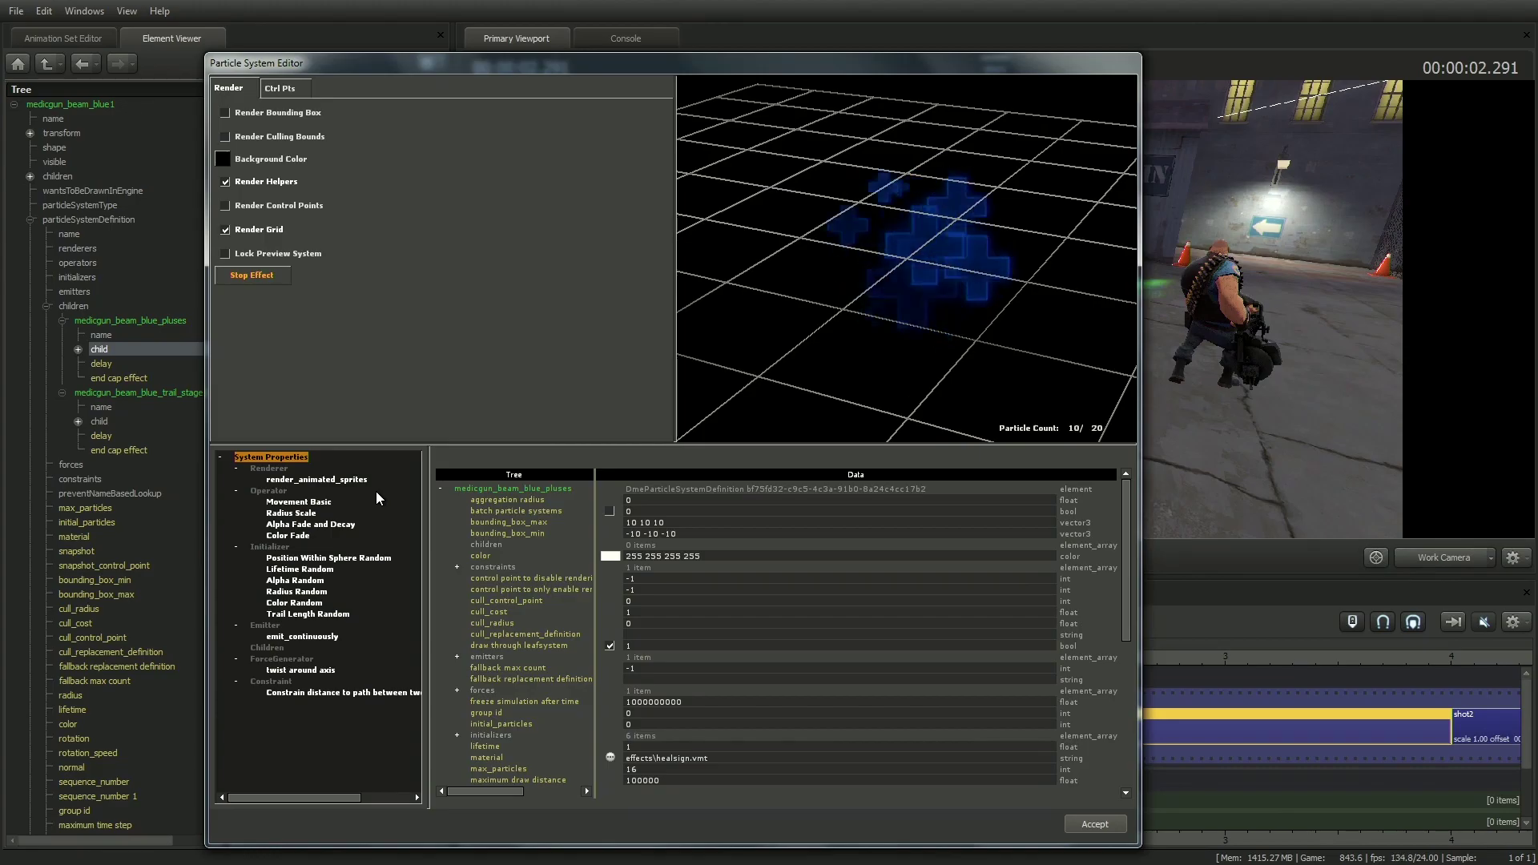
left_click(271, 546)
Add a Rotation Random initializer to the pluses particle system
right_click(271, 546)
left_click(305, 586)
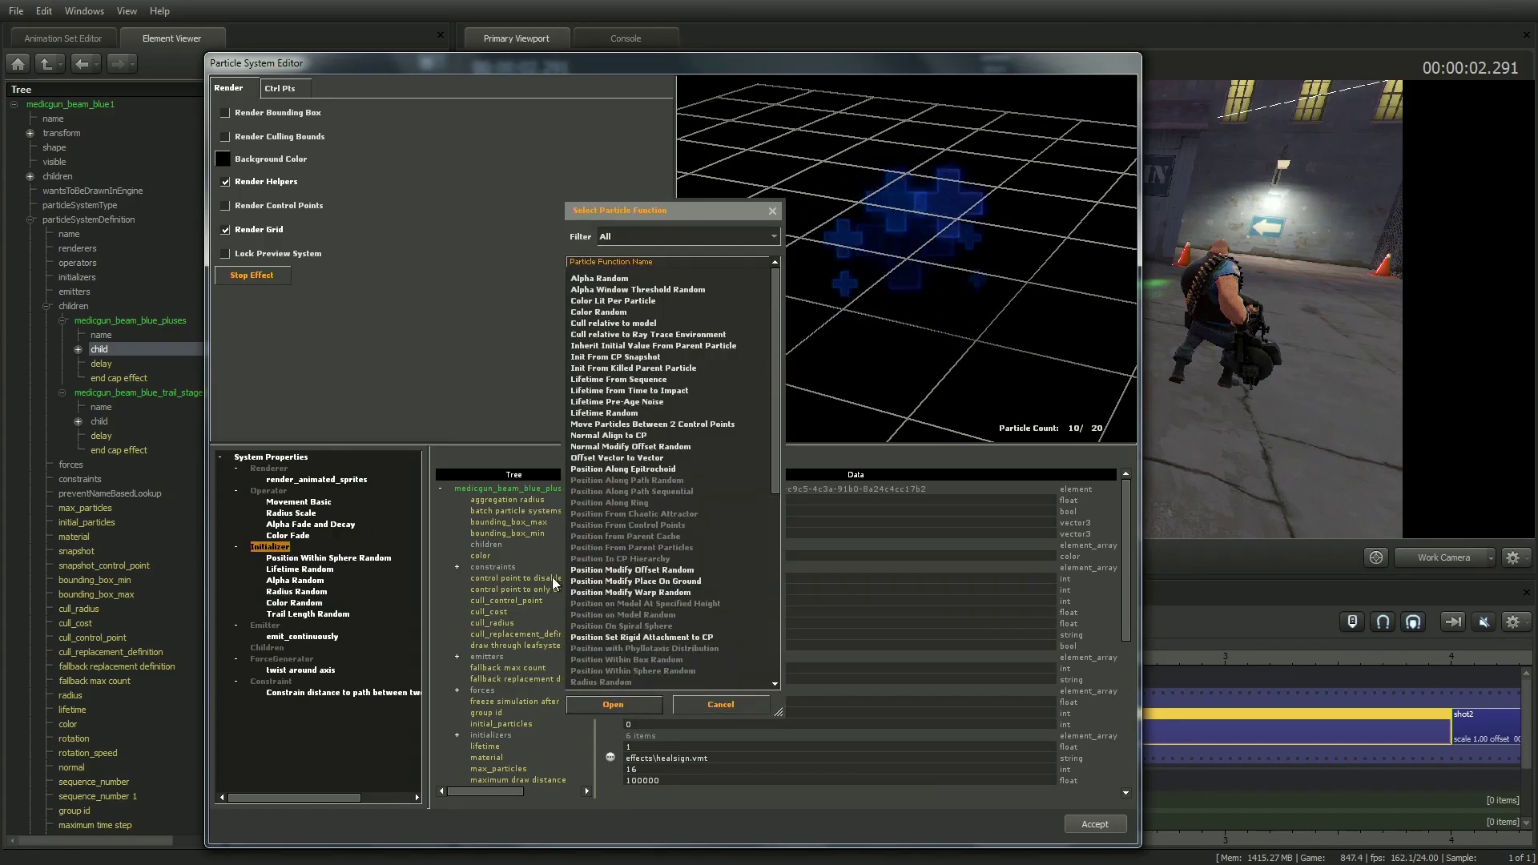
left_click_drag(777, 470, 751, 587)
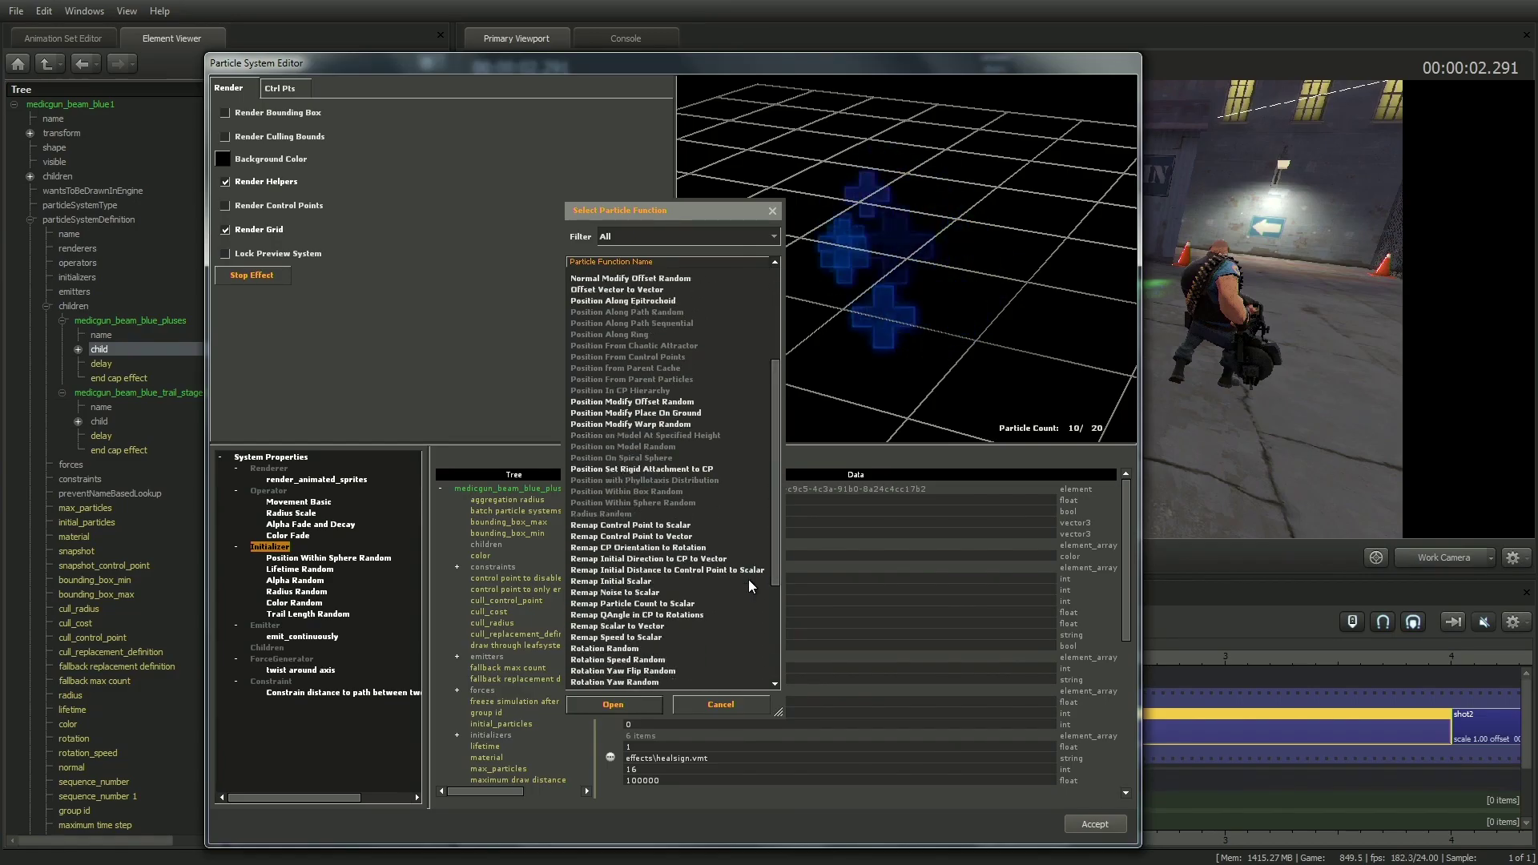
left_click(641, 648)
left_click(601, 700)
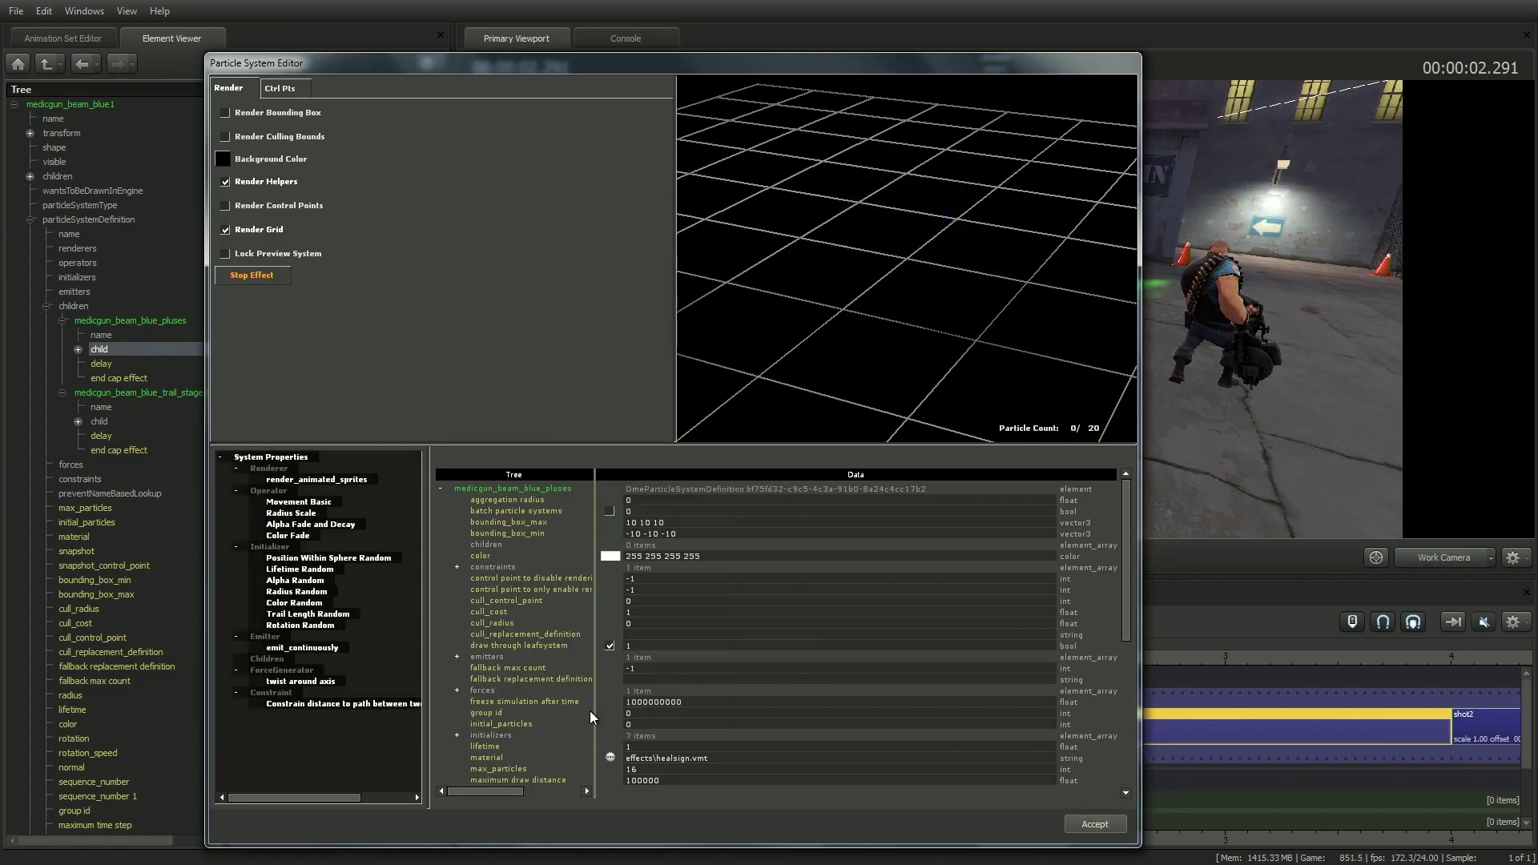
left_click(320, 625)
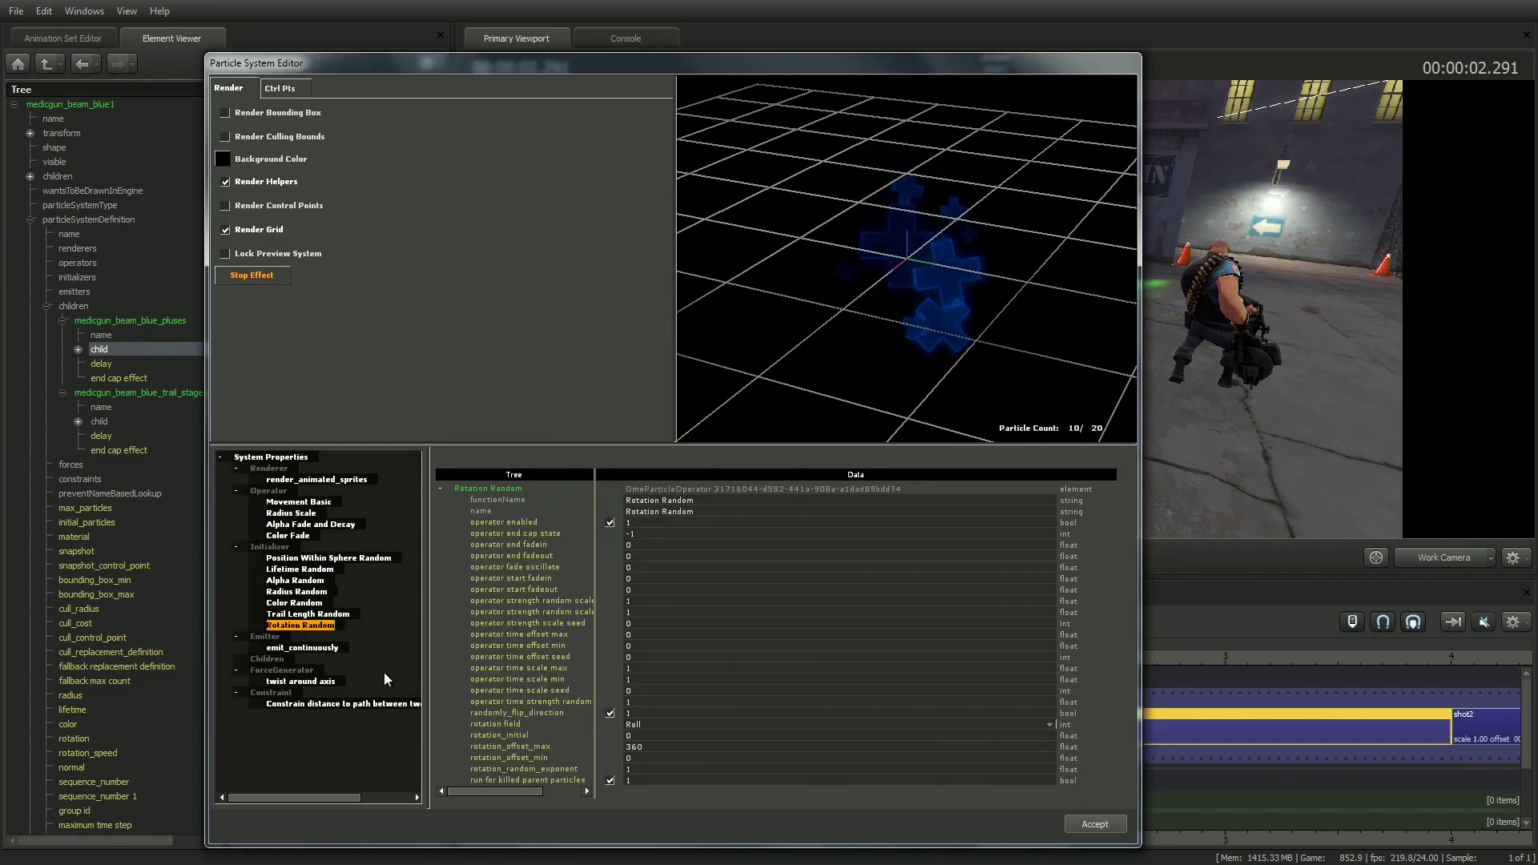
Set rotation_initial to 45 and keep rotation_offset_max at 0 to tilt the pluses
left_click(621, 736)
type("45")
key("Return")
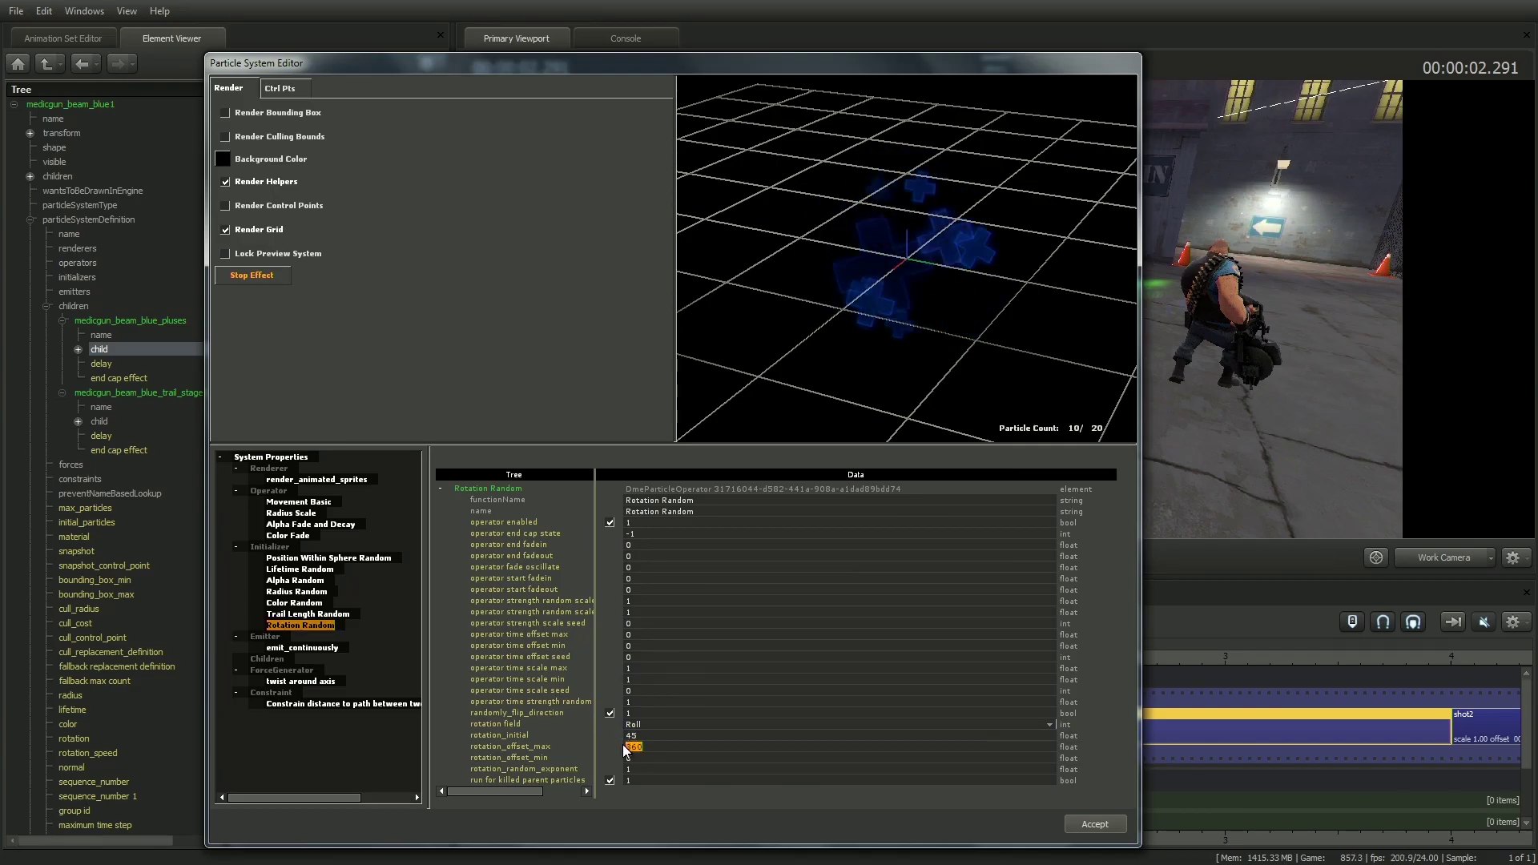
left_click(624, 746)
key("Return")
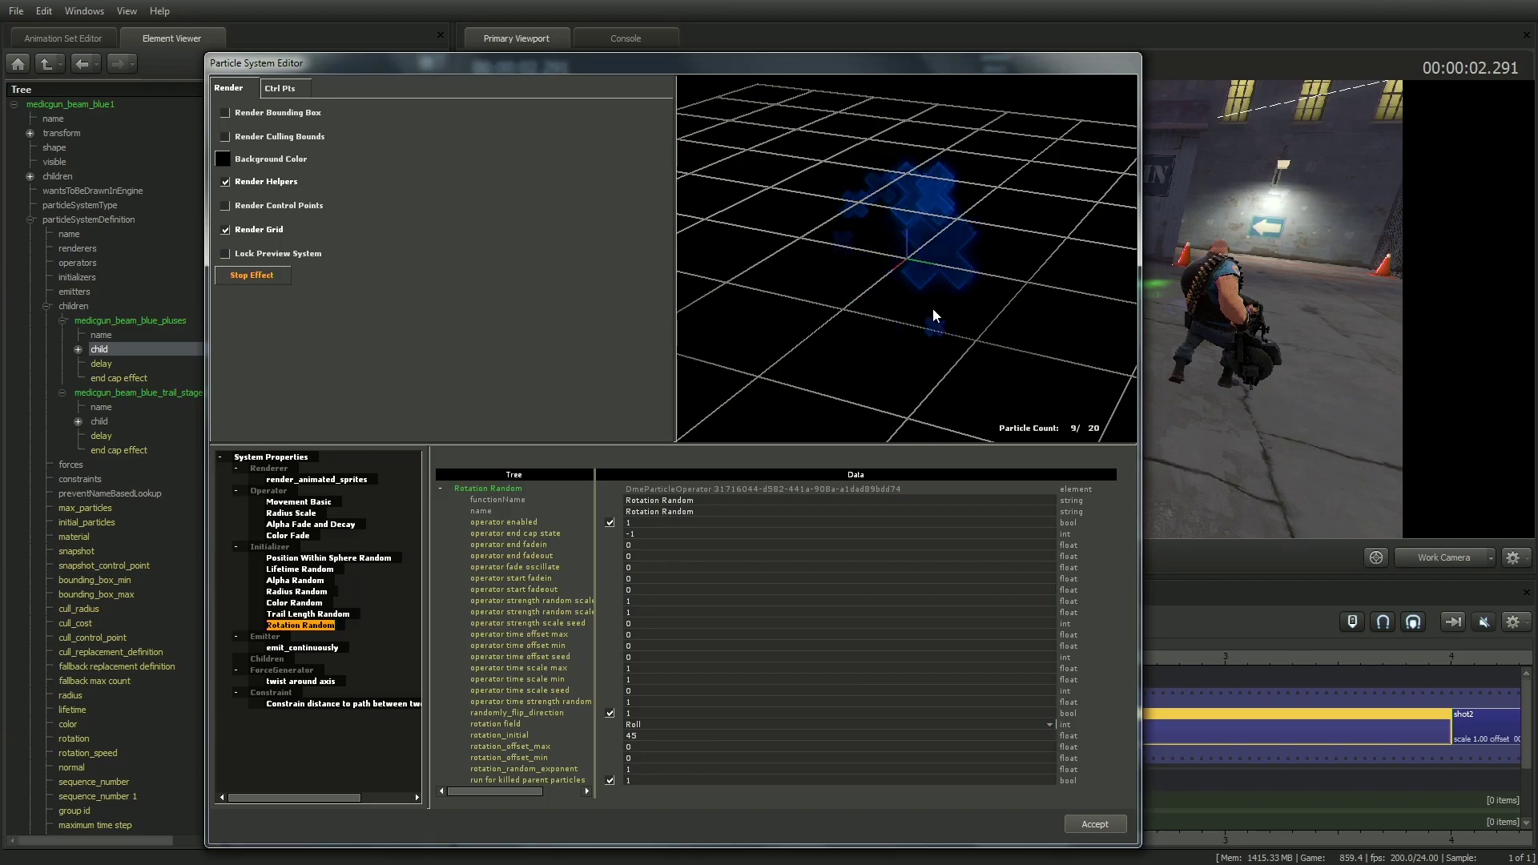
left_click_drag(933, 309, 877, 252)
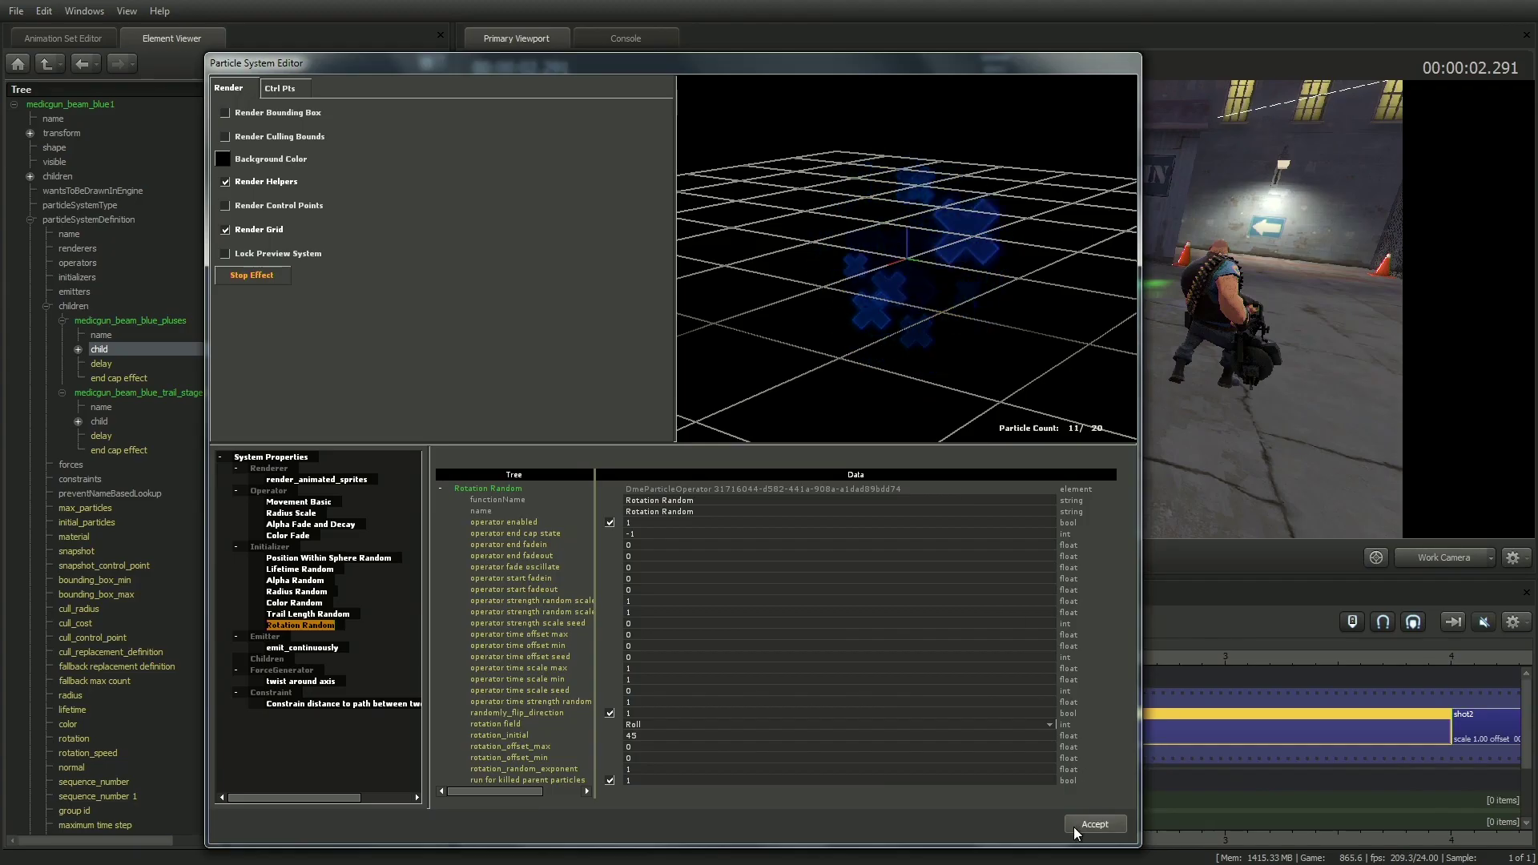
left_click(295, 603)
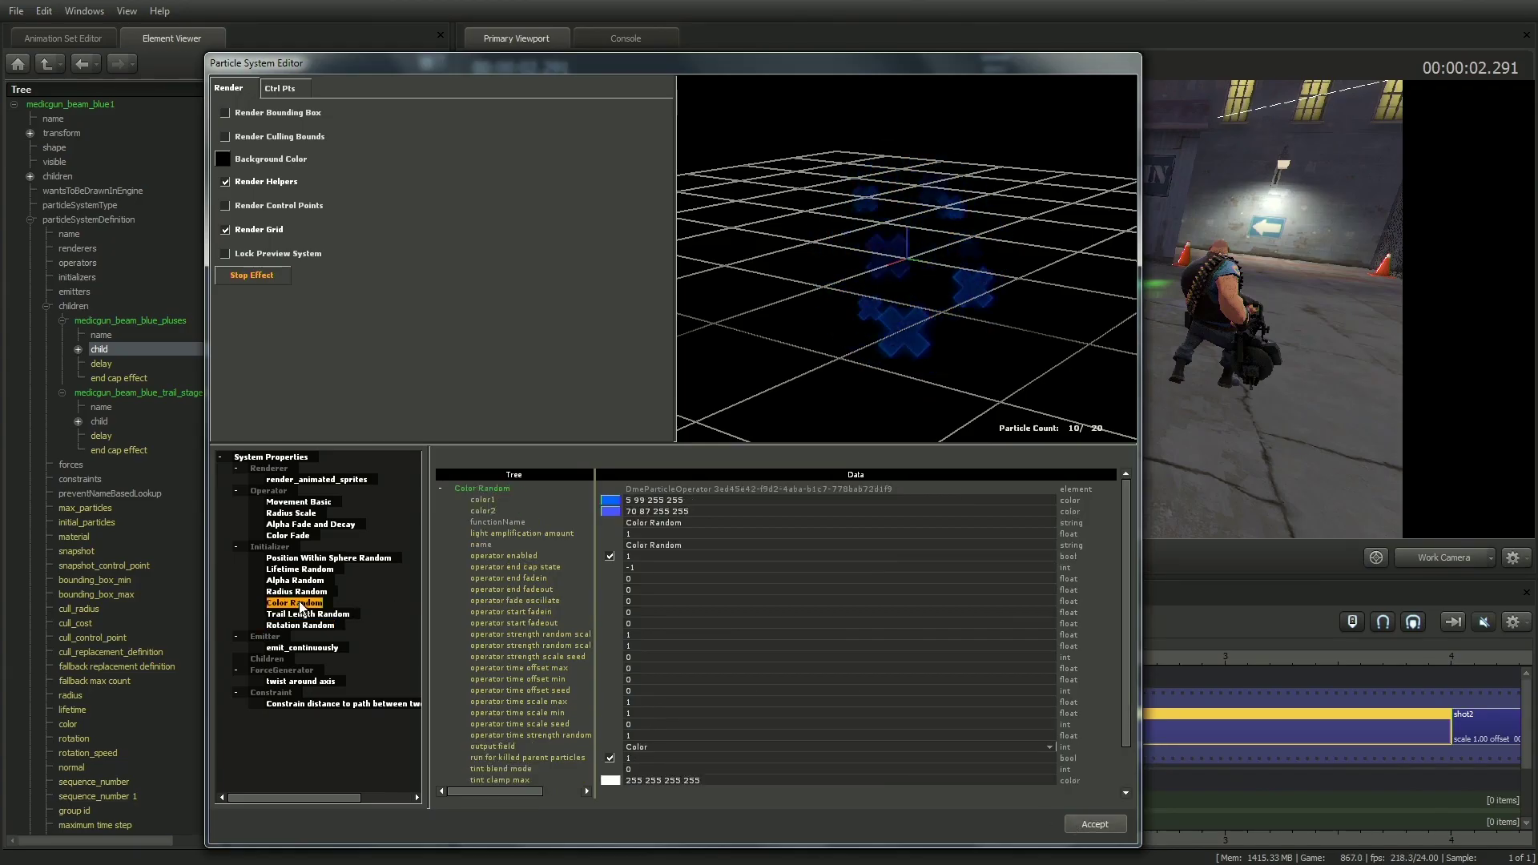
Change both of the pluses' Color Random colours to green
left_click(609, 511)
left_click_drag(738, 444, 734, 476)
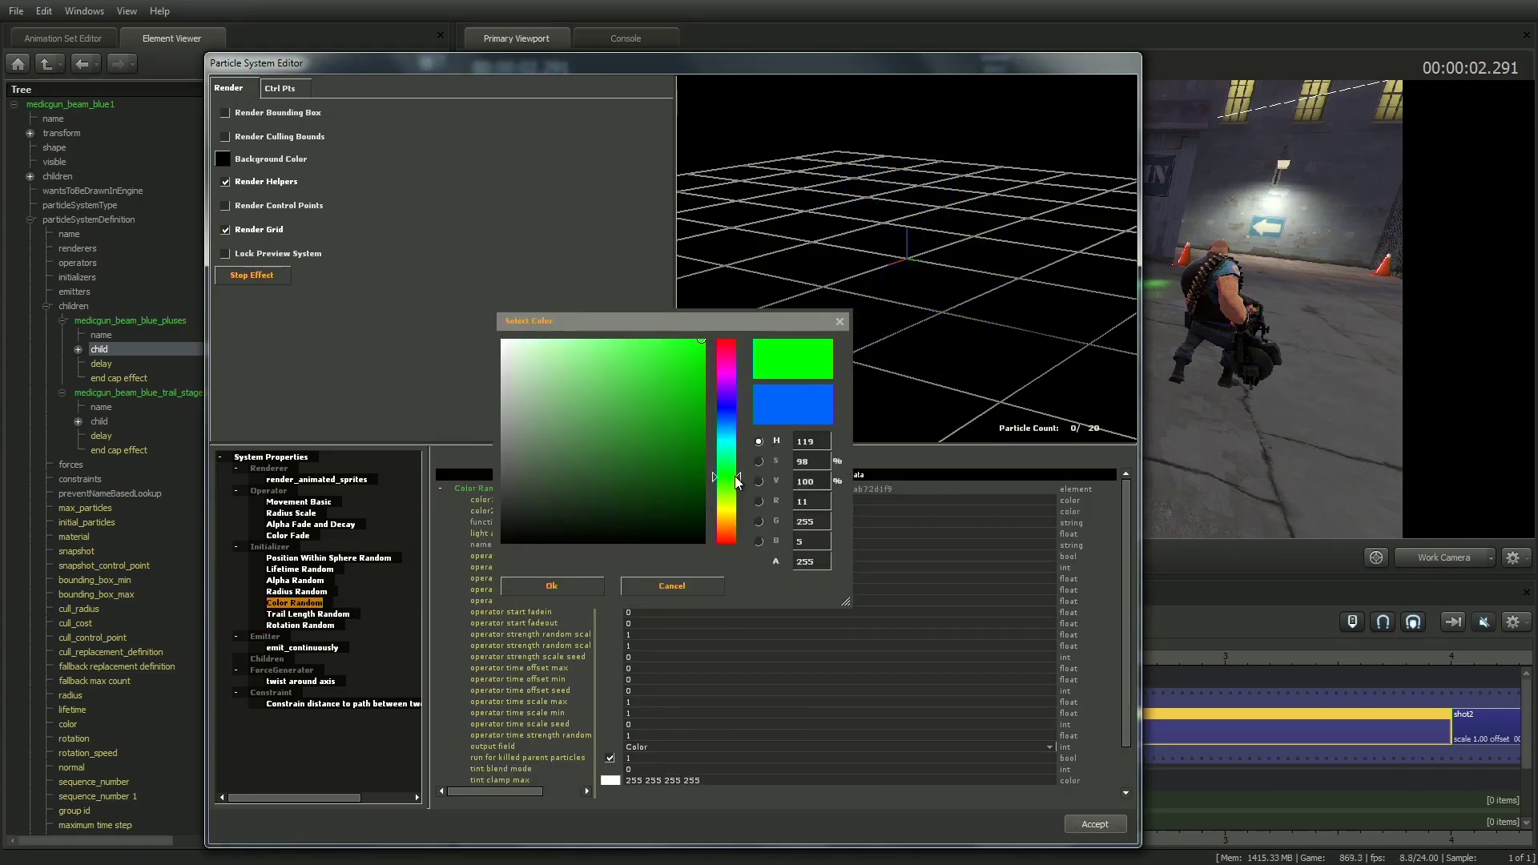
left_click(597, 586)
left_click(612, 512)
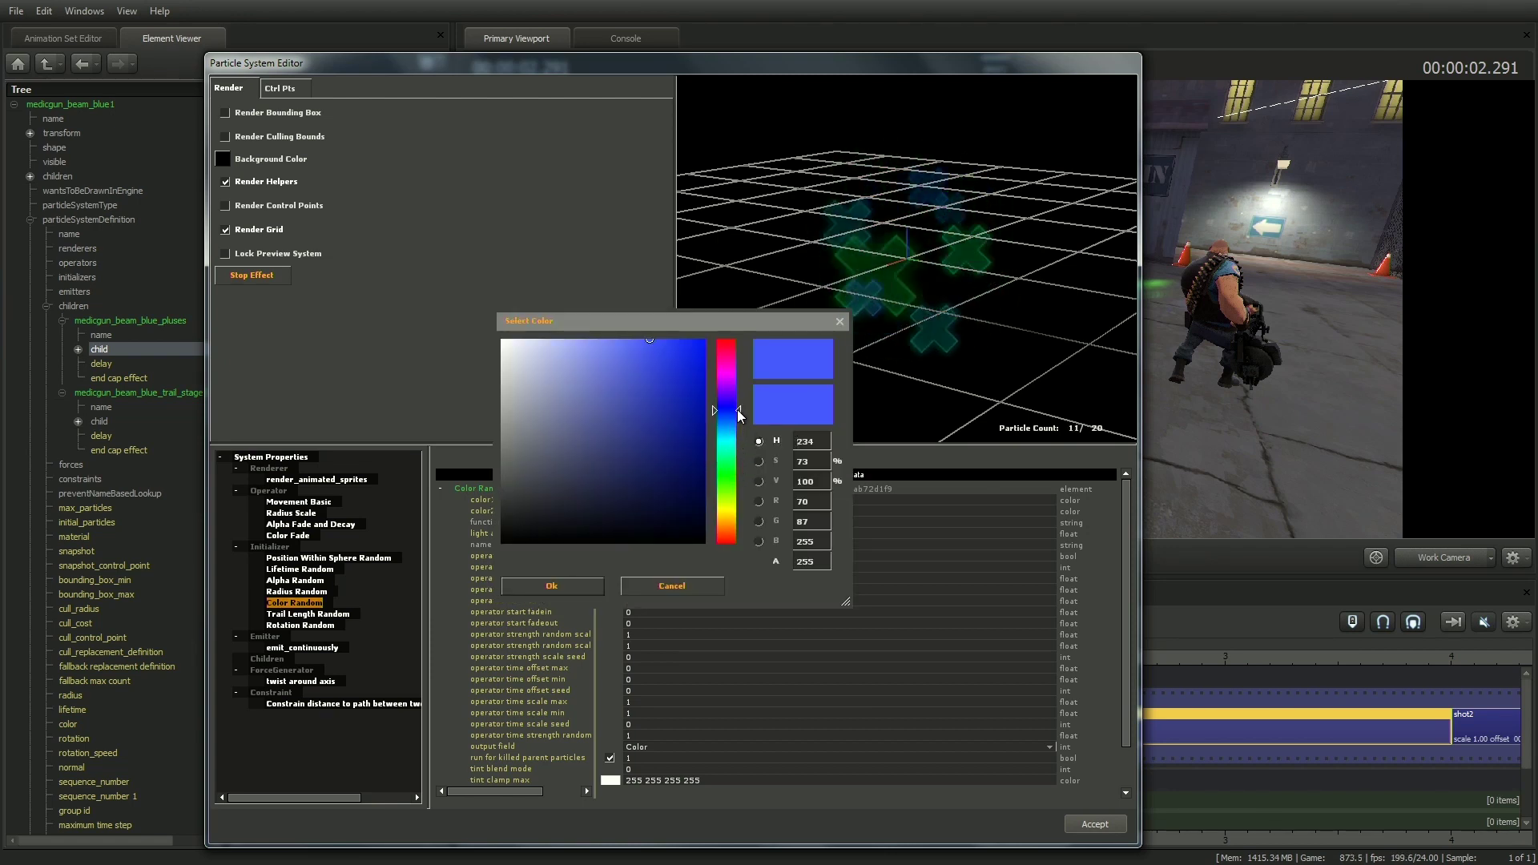
left_click_drag(738, 410, 739, 471)
left_click(551, 585)
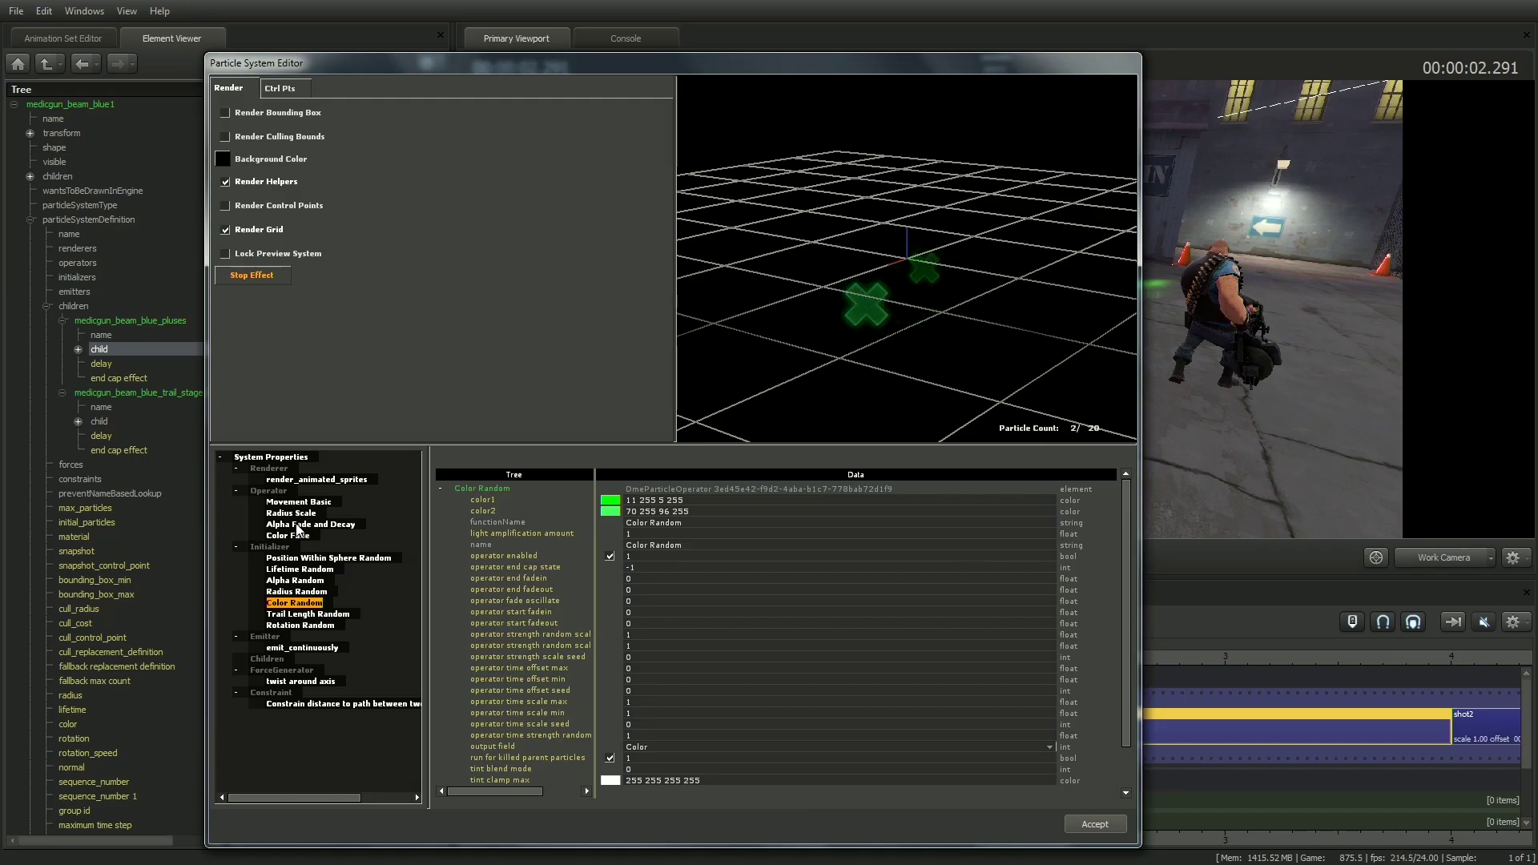
Set the pluses' Color Fade colour to green
left_click(289, 535)
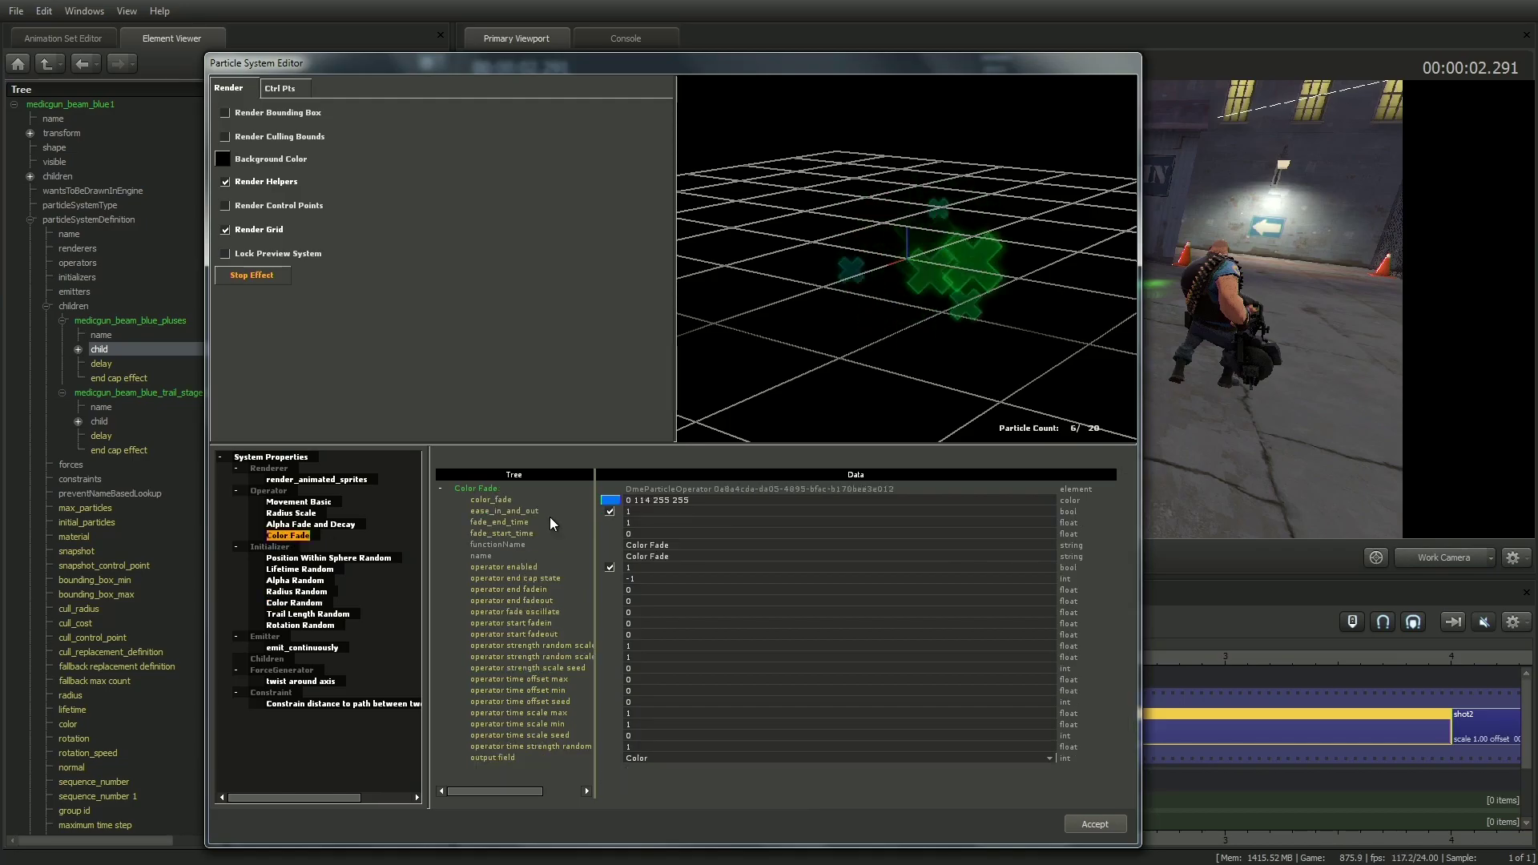
left_click(610, 501)
left_click_drag(737, 426, 734, 474)
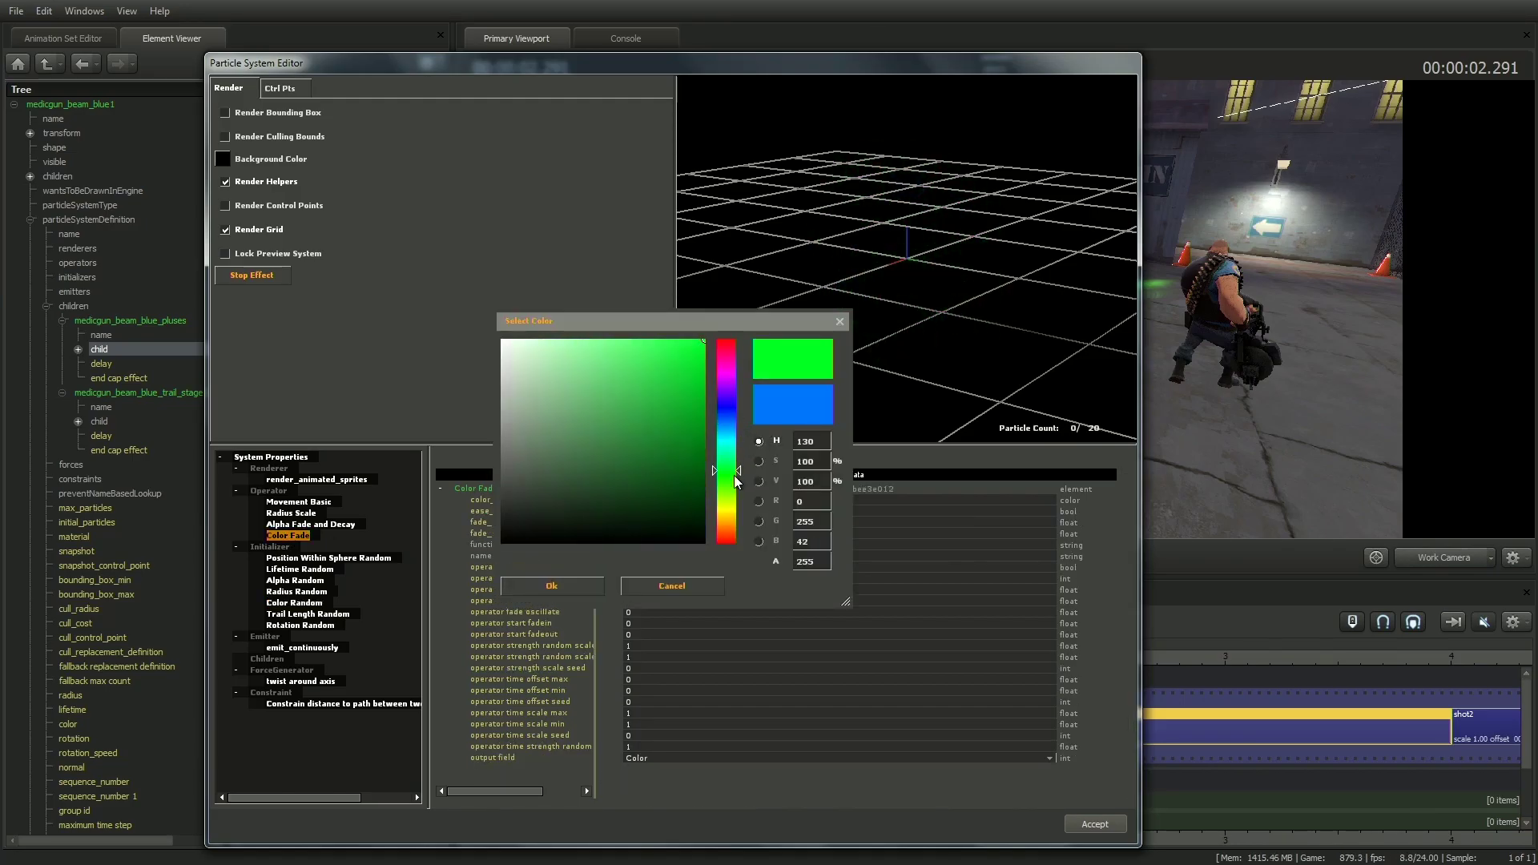
left_click(551, 585)
Set Radius Scale start to 2 and end to 10, then accept the editor changes
left_click(290, 513)
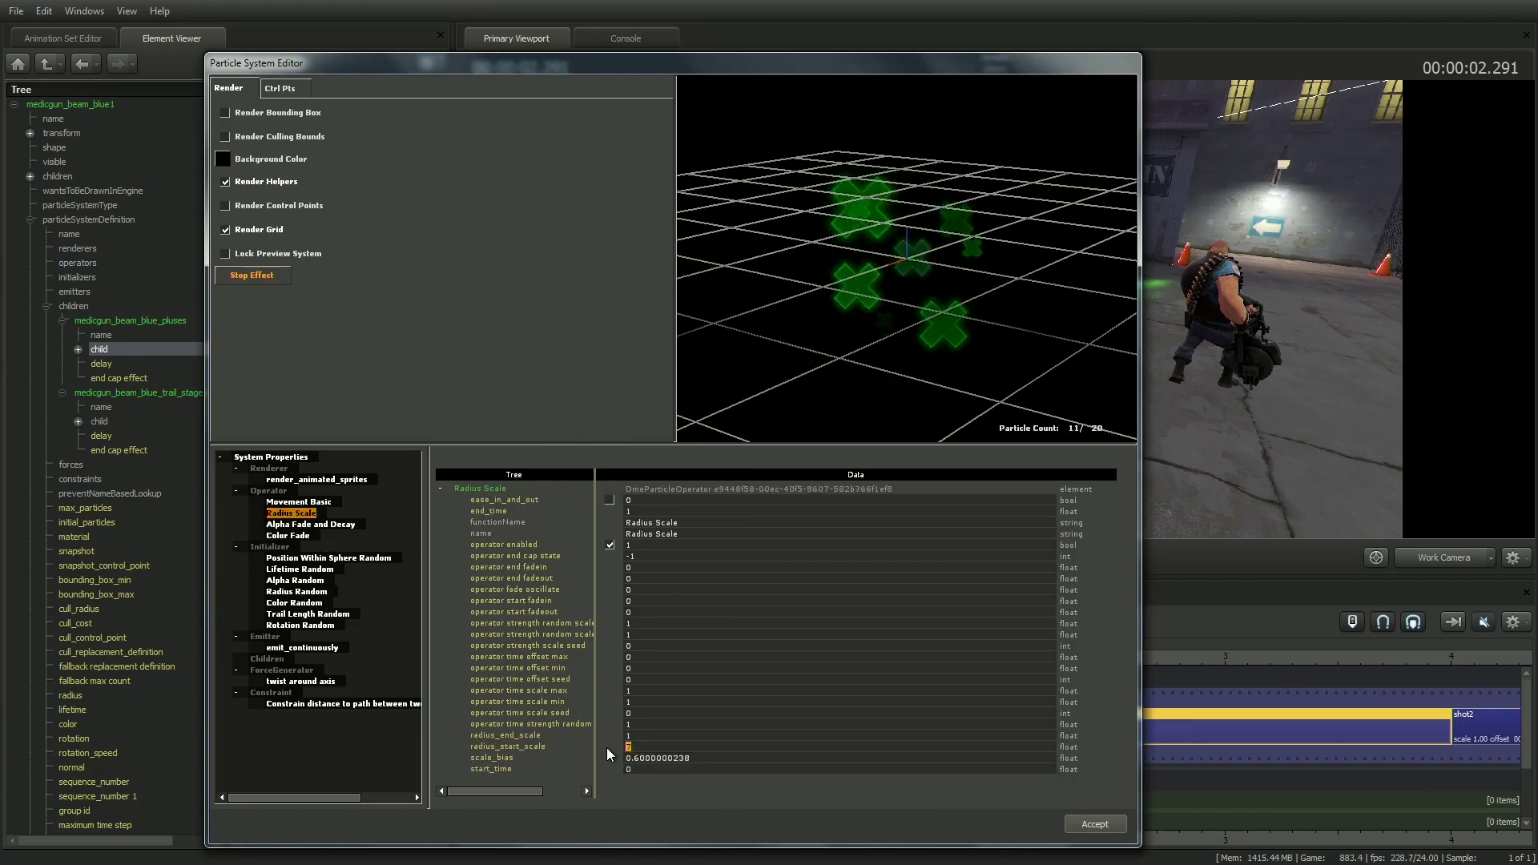
type("2")
key("Return")
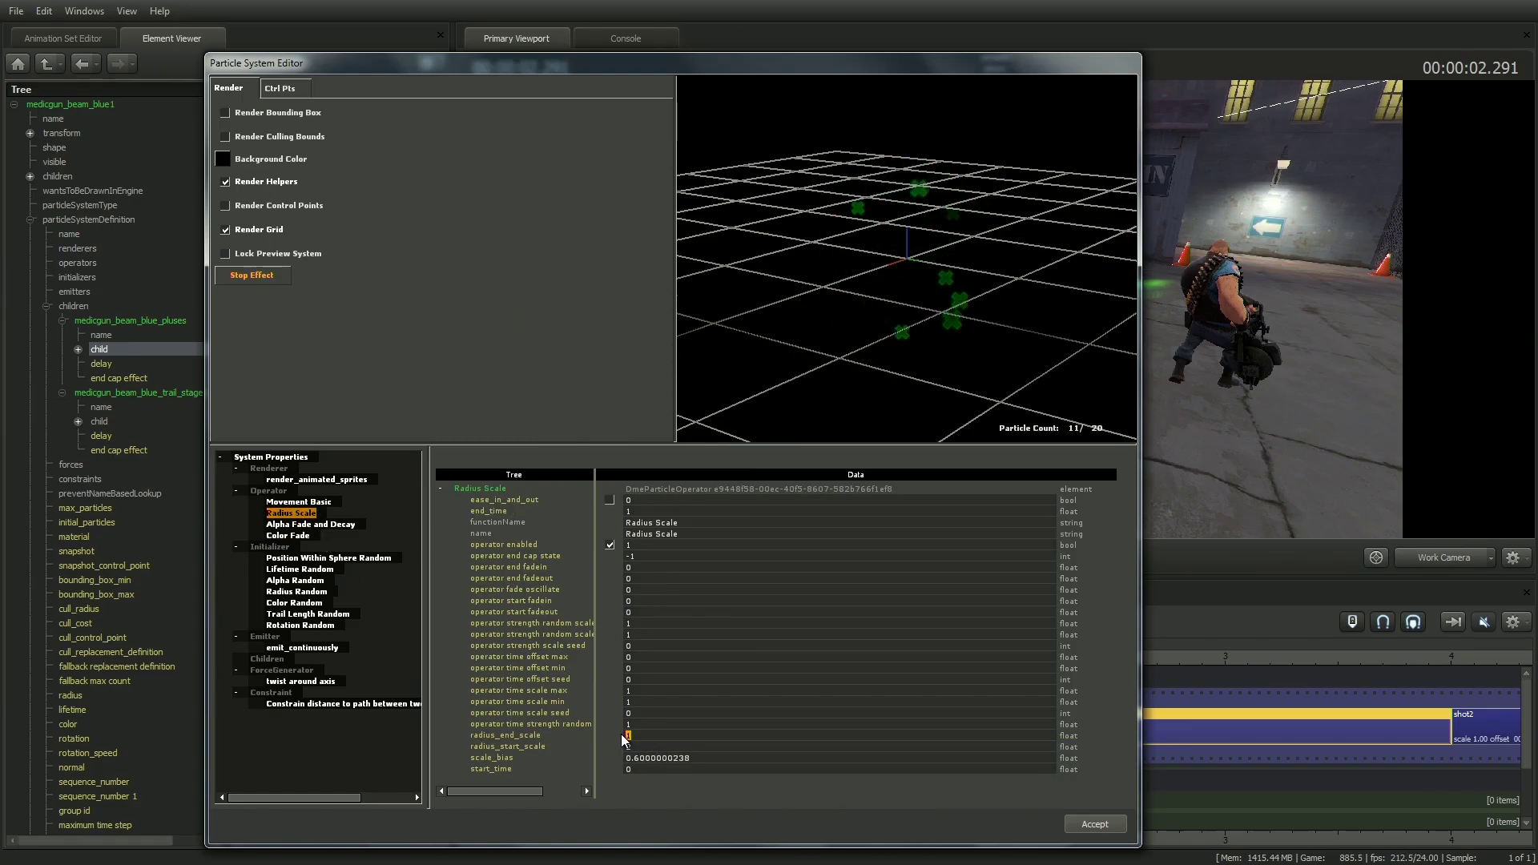
left_click(623, 735)
type("10")
key("Return")
left_click_drag(931, 298, 974, 401)
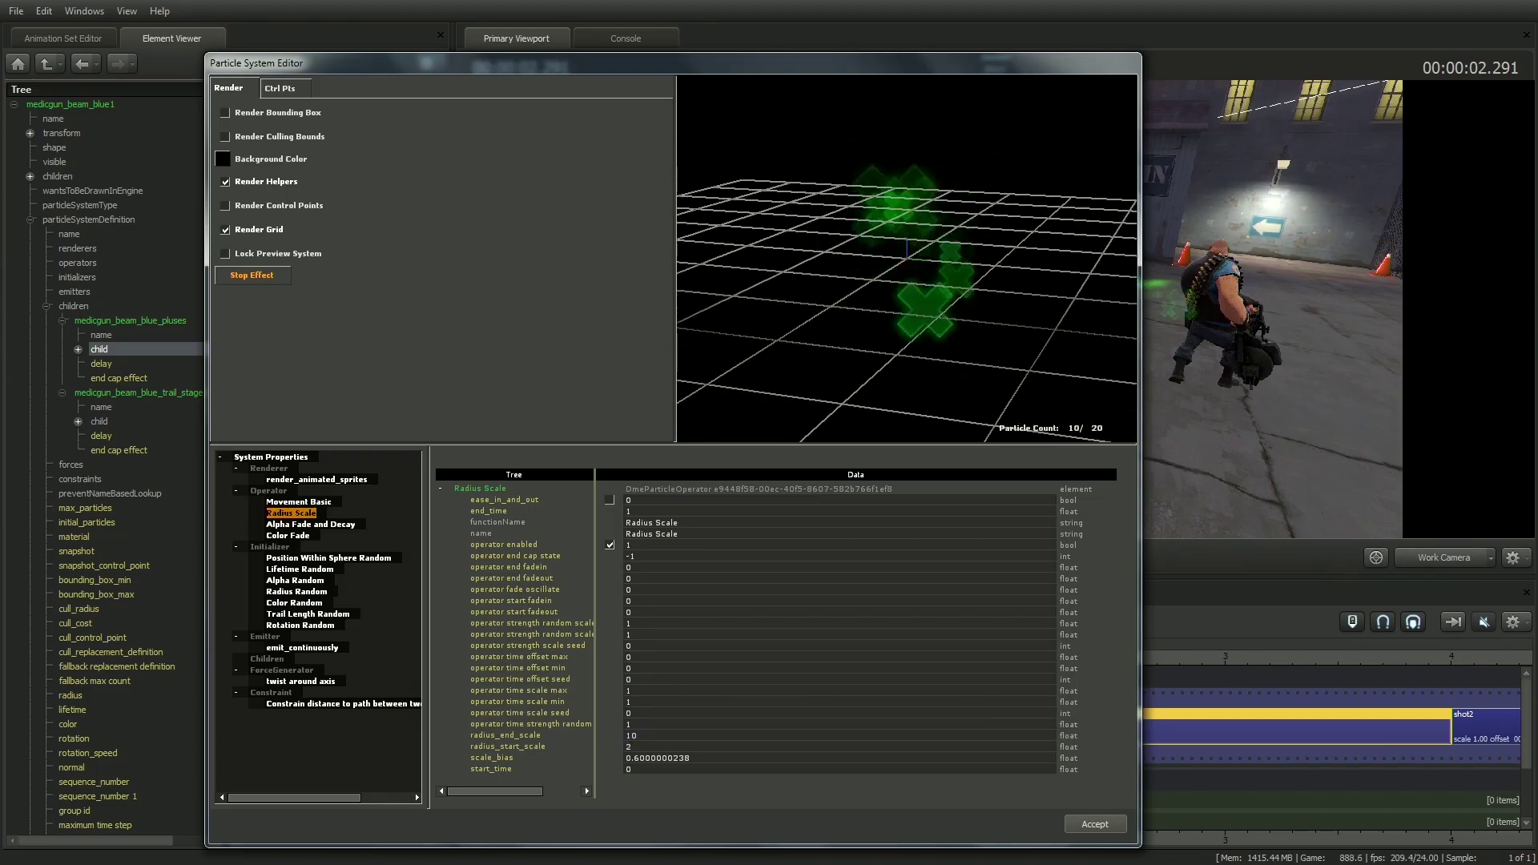
left_click(1094, 823)
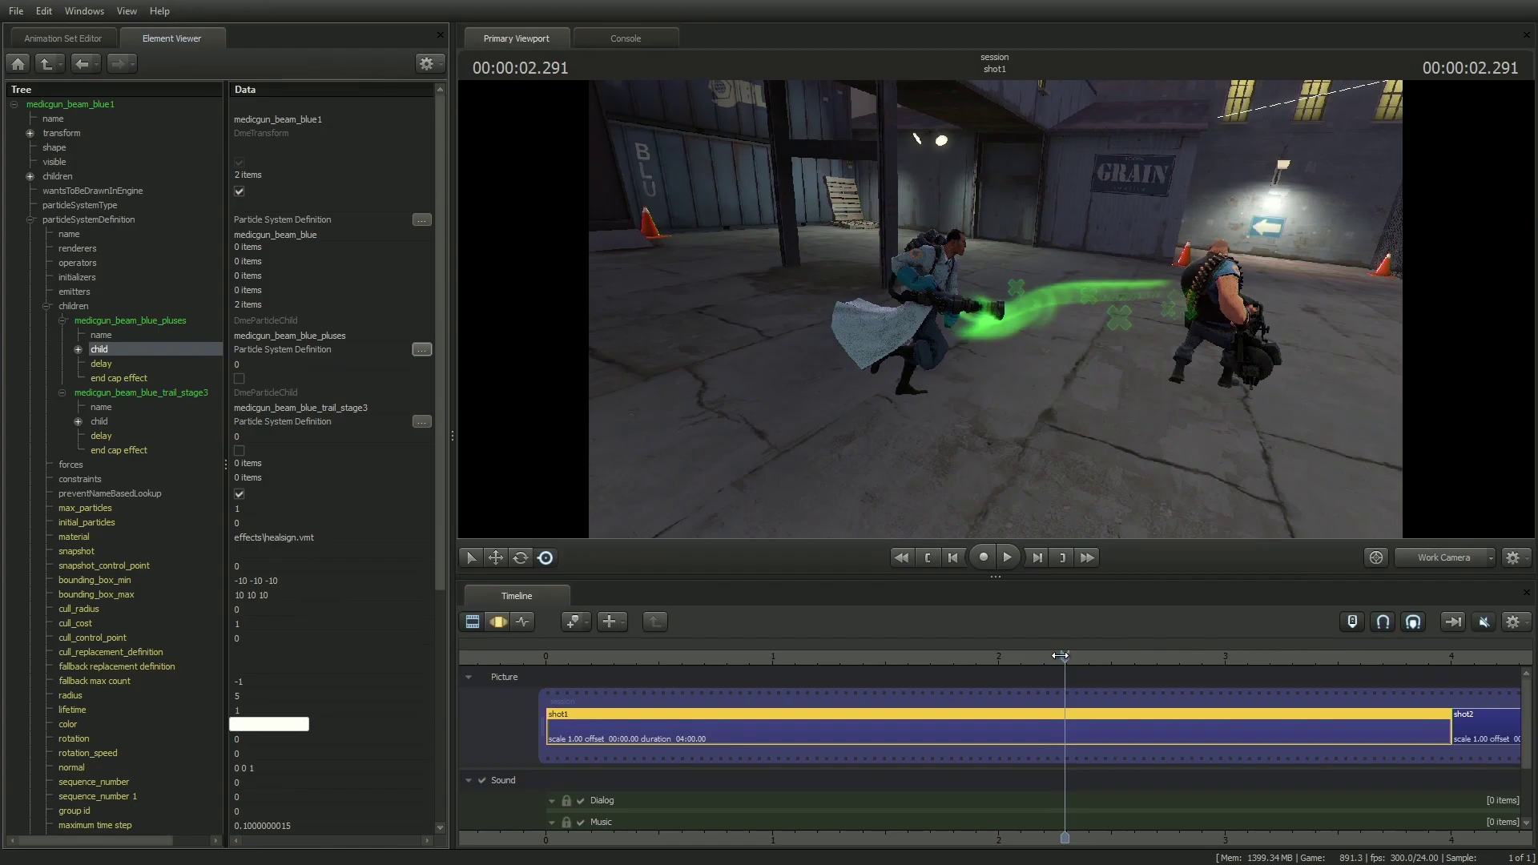
Play the shot from an earlier point and view it through camera1
left_click_drag(1052, 657, 728, 630)
key("space")
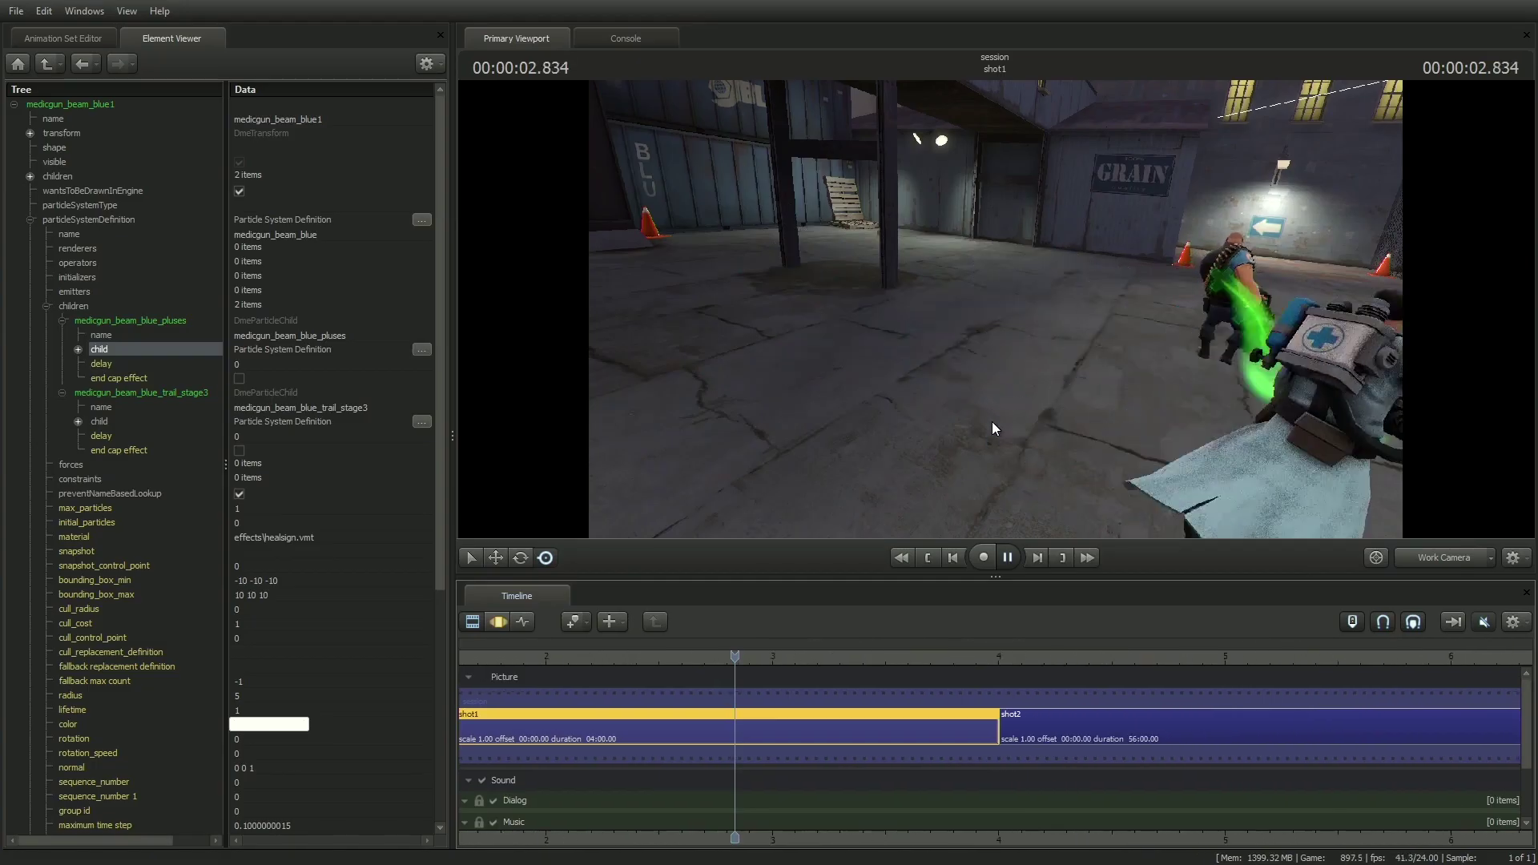
key("space")
left_click_drag(731, 831, 1058, 831)
left_click(1415, 564)
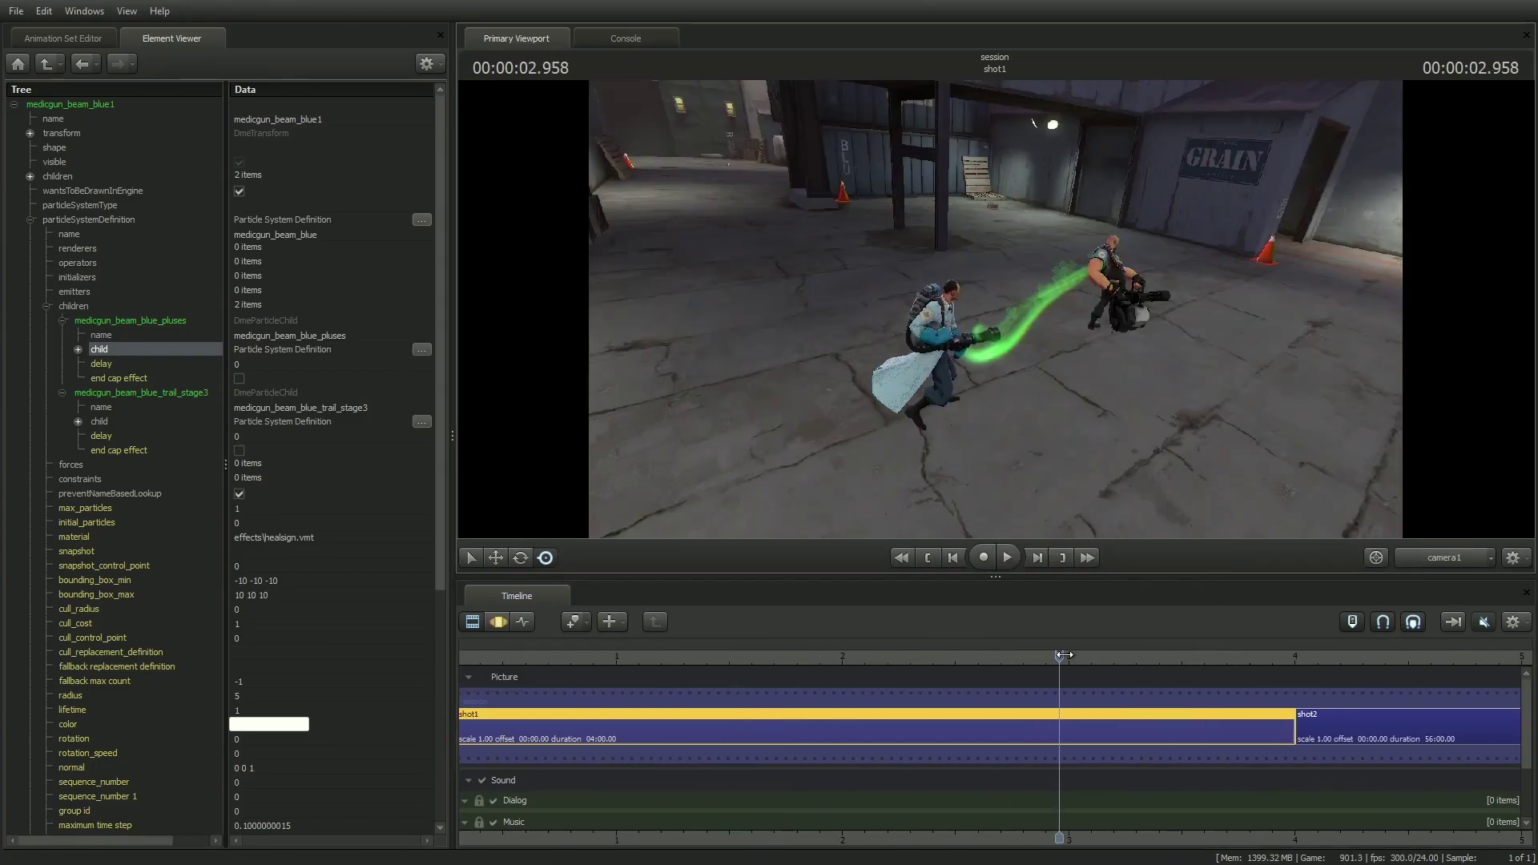
Rewatch the beam, stopping at 00:00:03.458, and return to the Work Camera near Medic and Heavy
left_click_drag(1063, 655, 668, 638)
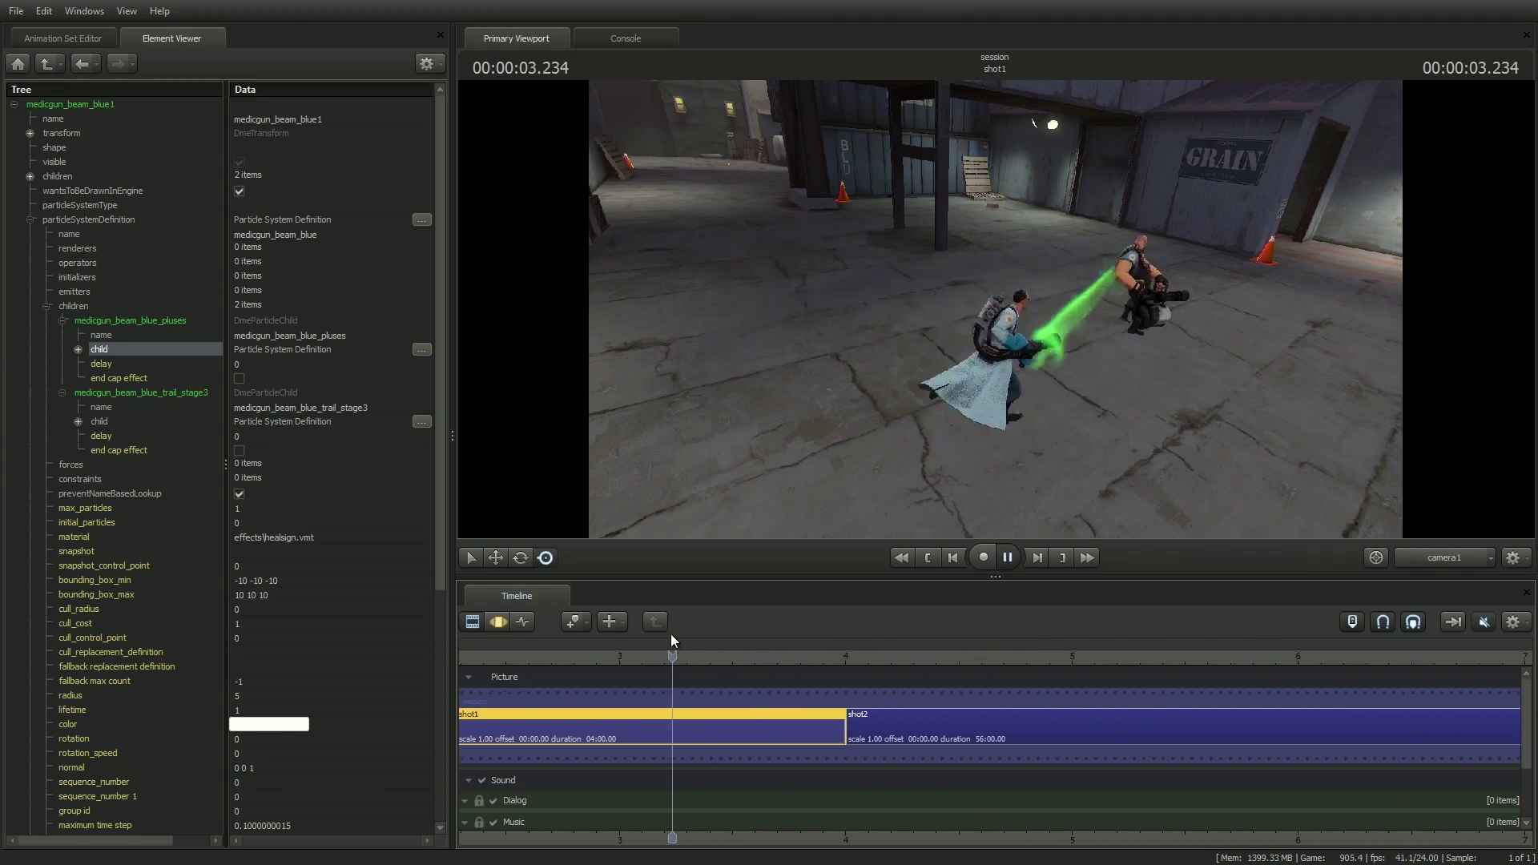
key("space")
left_click_drag(716, 834, 999, 834)
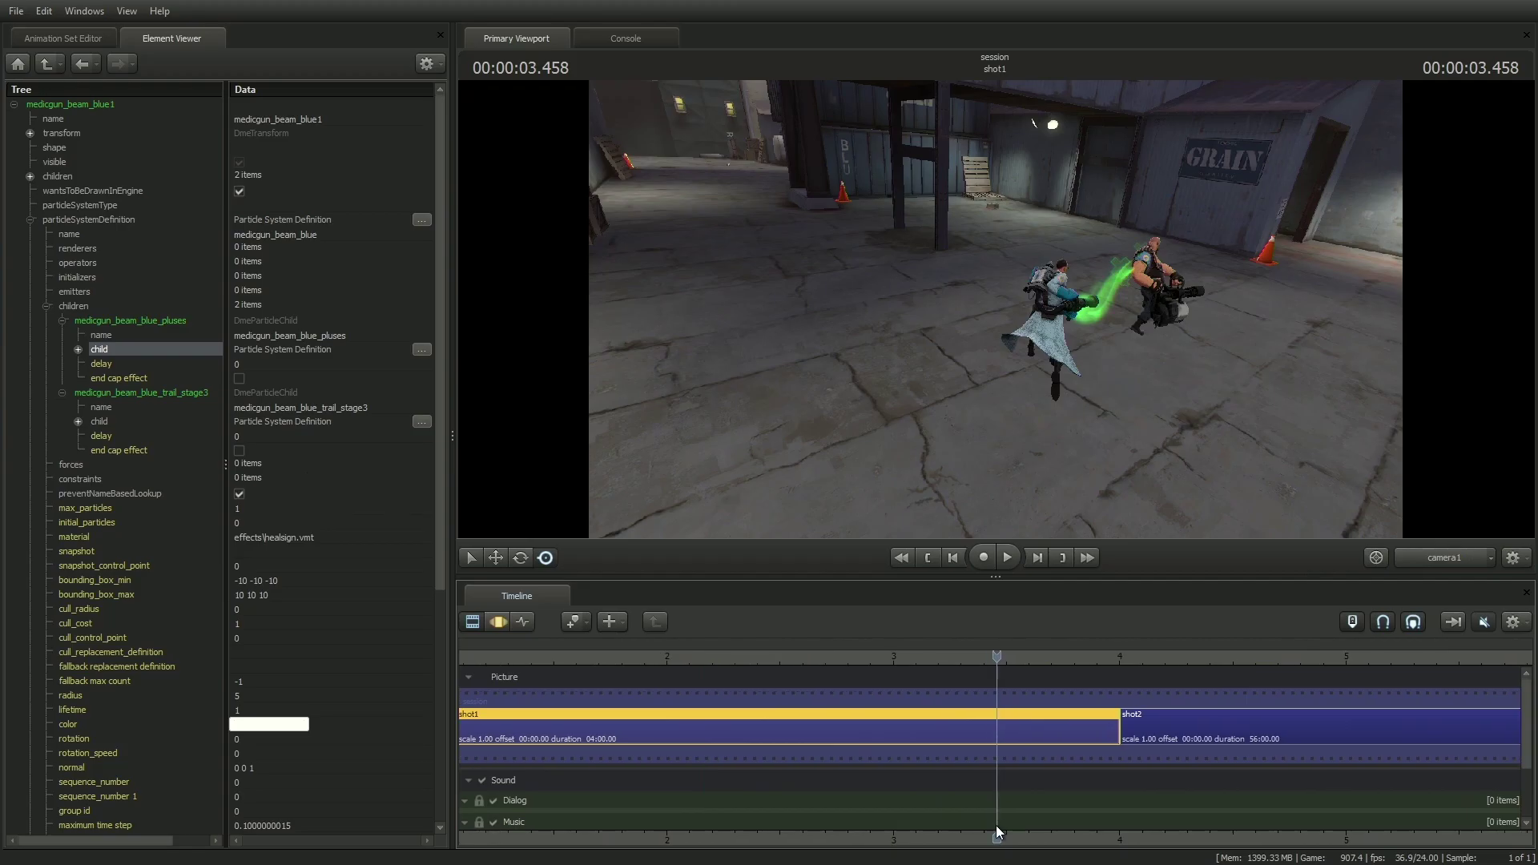
left_click(1444, 558)
left_click(1442, 579)
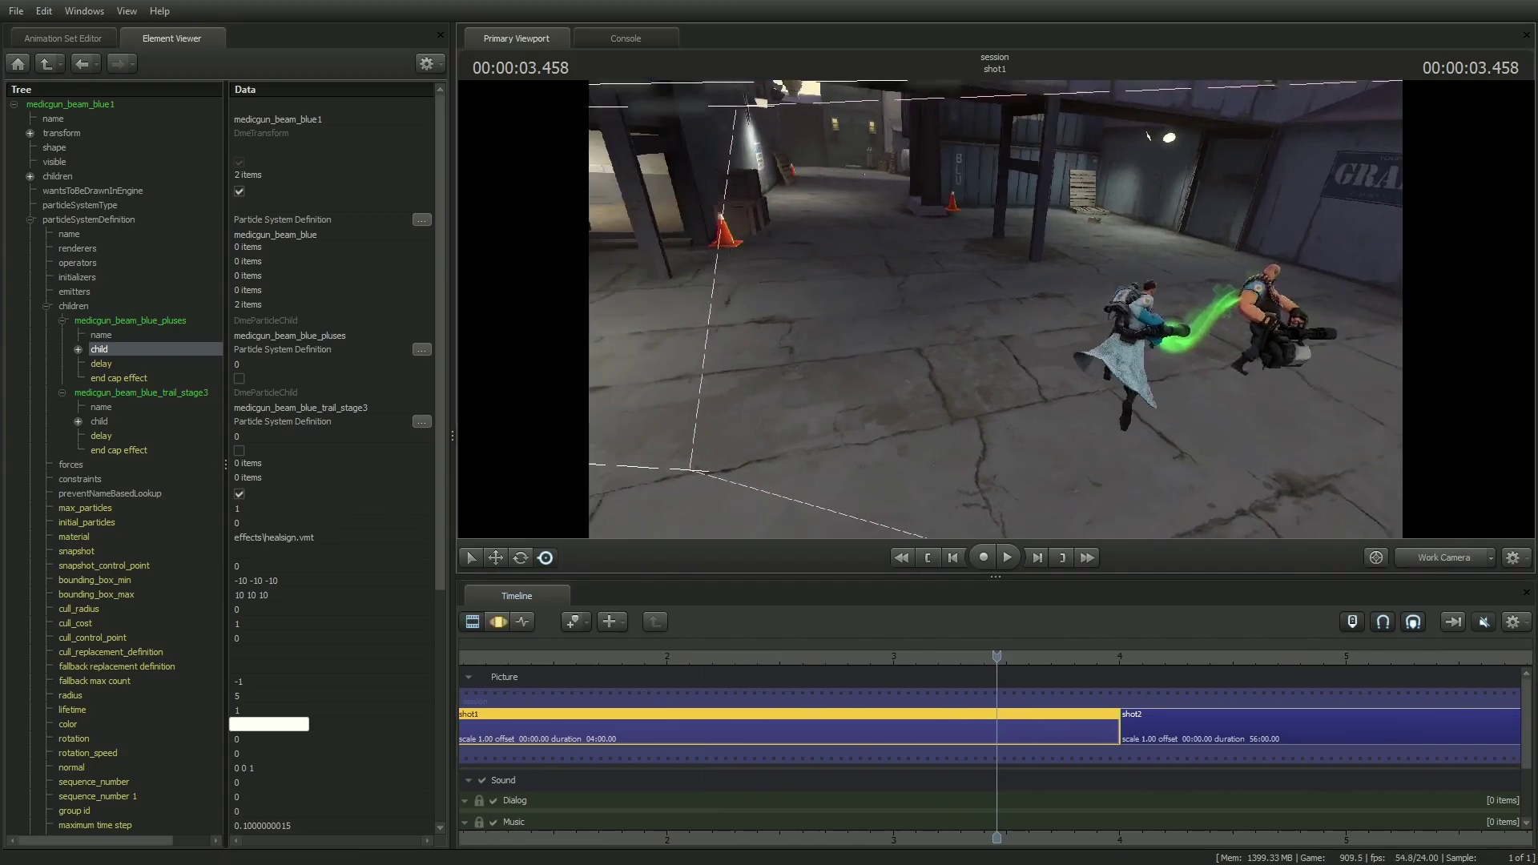
mouse_move(996, 309)
left_mouse_down()
mouse_move(1019, 305)
mouse_move(997, 316)
left_mouse_up()
mouse_move(997, 657)
left_mouse_down()
mouse_move(836, 650)
mouse_move(1002, 630)
left_mouse_up()
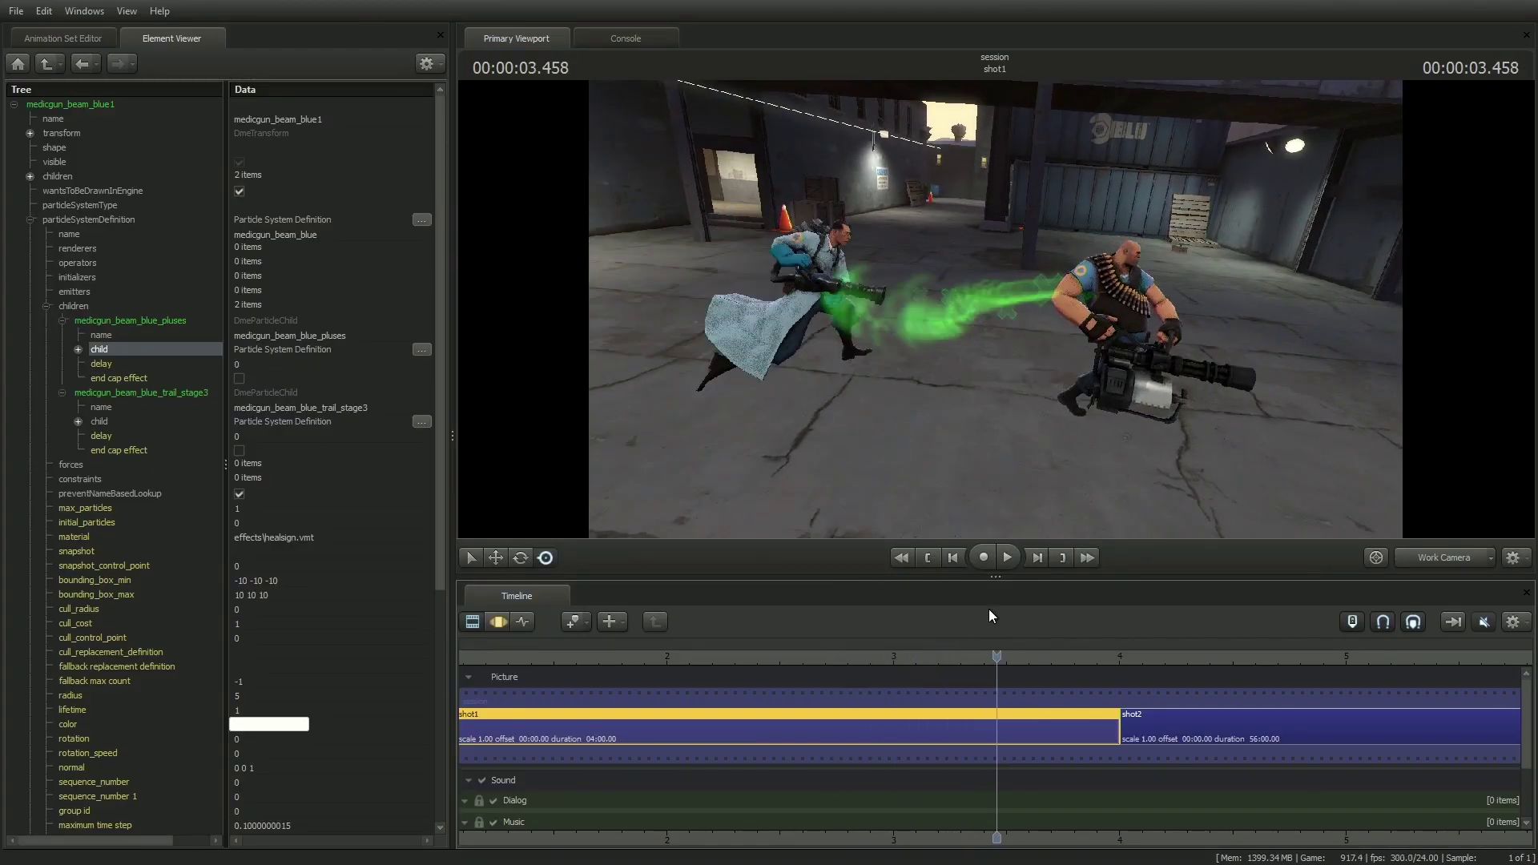